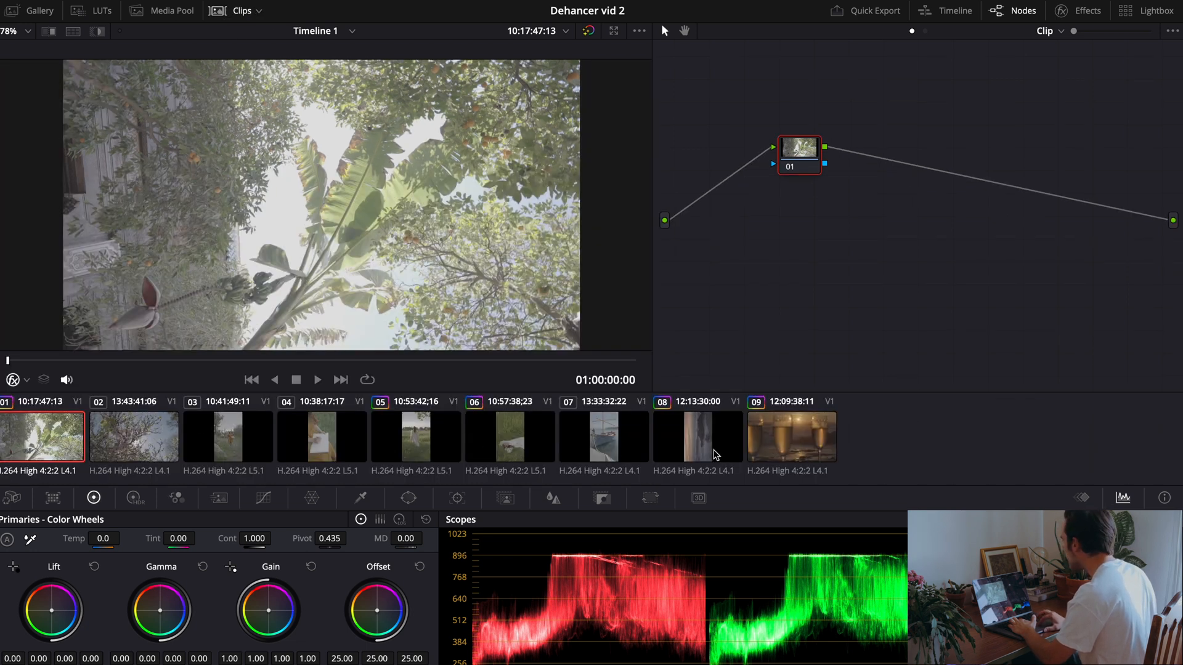
Select clip 08 of the rocky seashore and free viewer space by narrowing the node graph and hiding the clip thumbnails.
{"action": "left_click", "coordinate": [697, 441]}
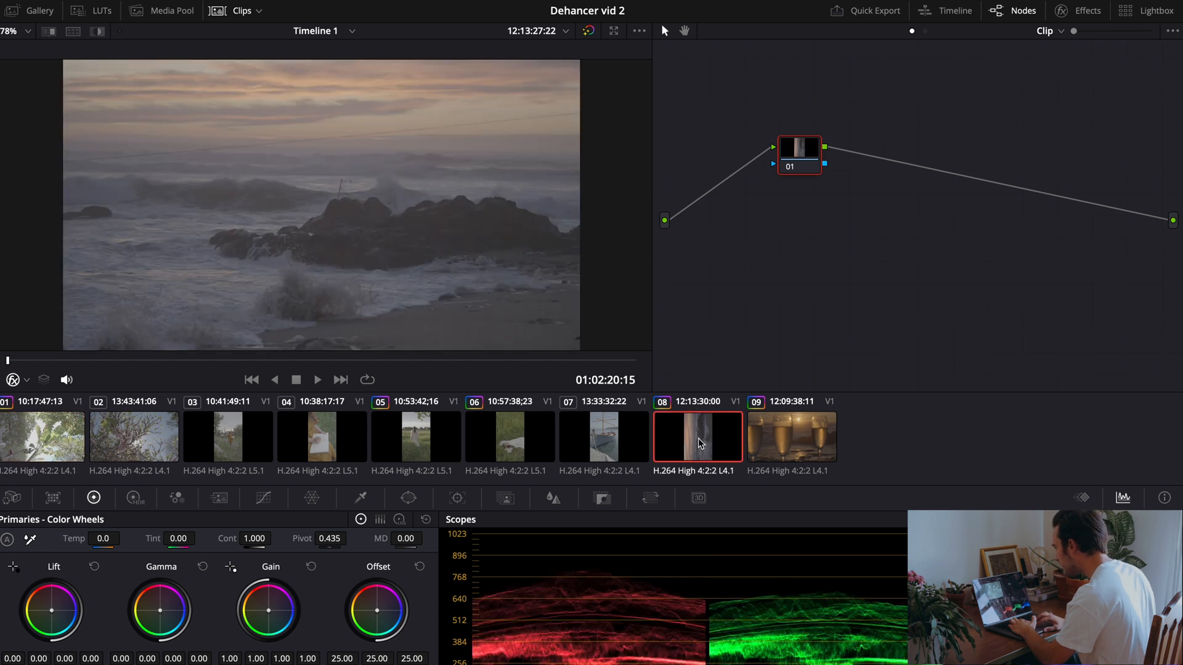
{"action": "left_click", "coordinate": [1026, 13]}
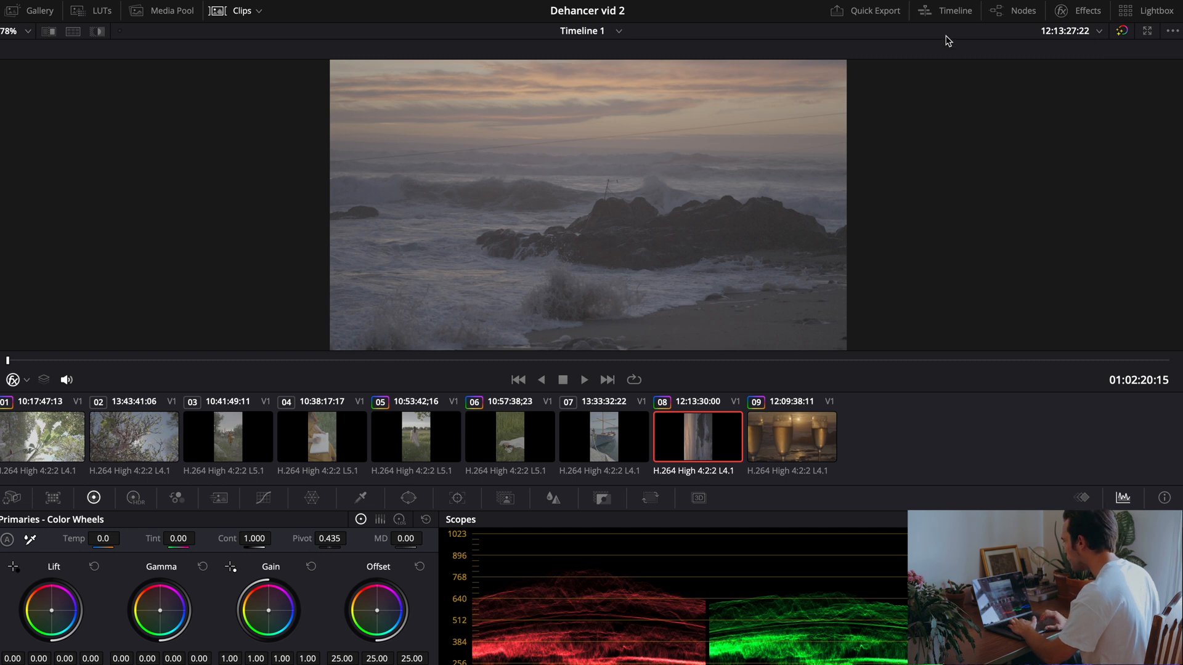
{"action": "left_click", "coordinate": [1024, 12]}
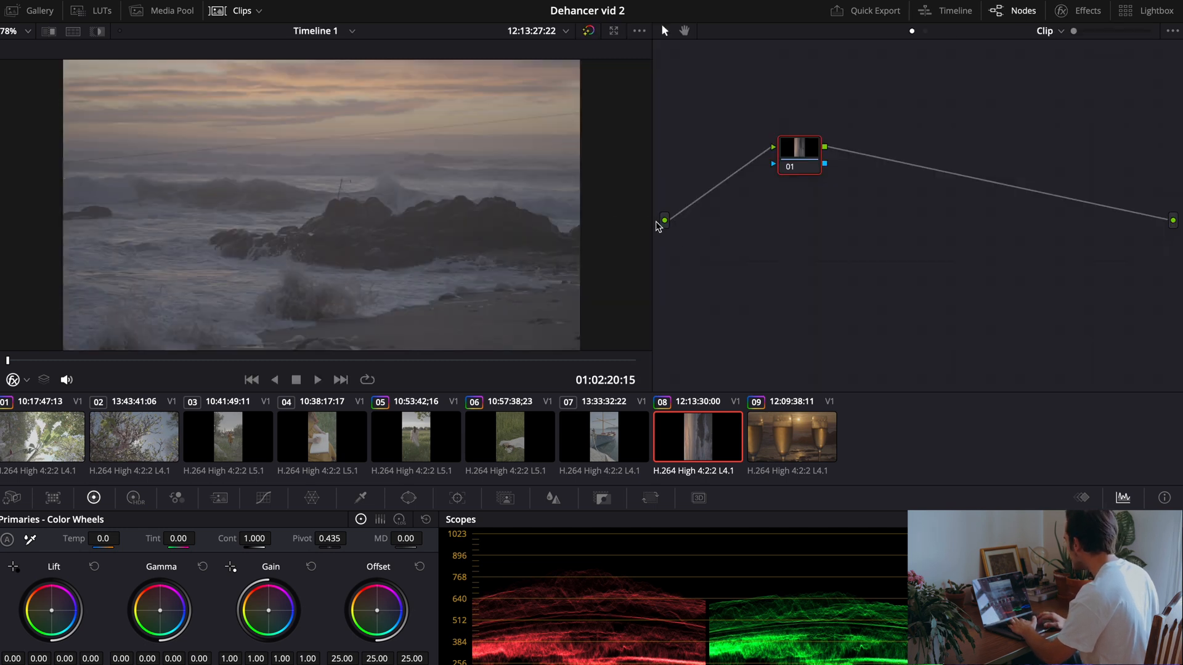
{"action": "left_click_drag", "start_coordinate": [661, 225], "coordinate": [784, 223]}
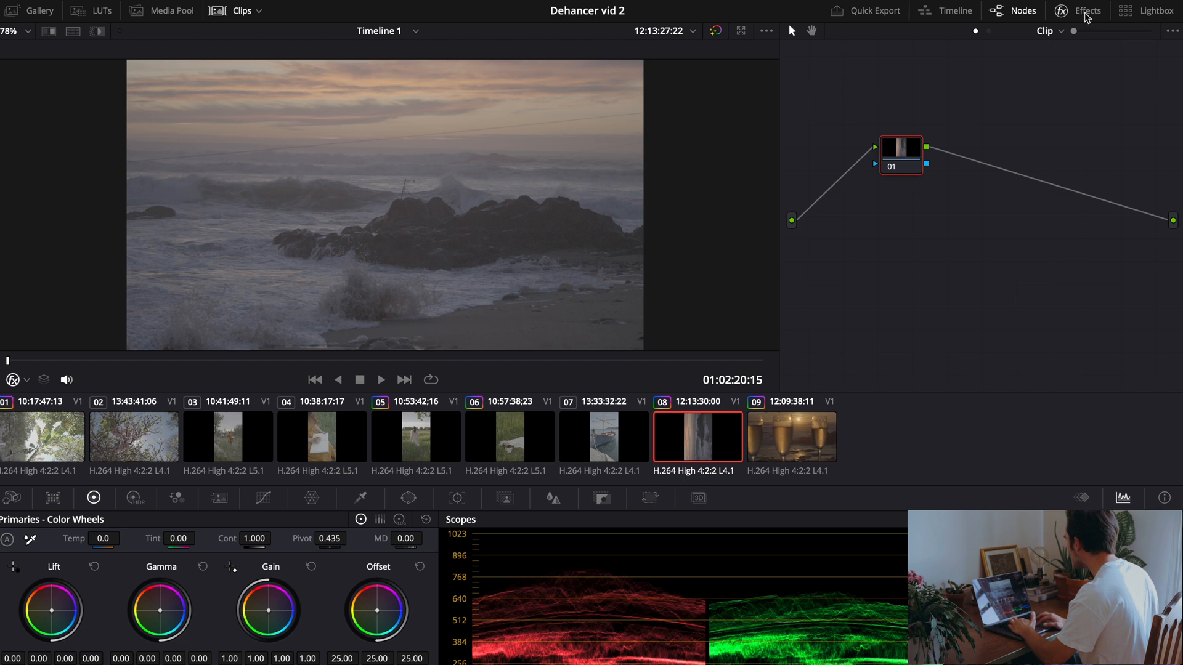
{"action": "left_click", "coordinate": [232, 10]}
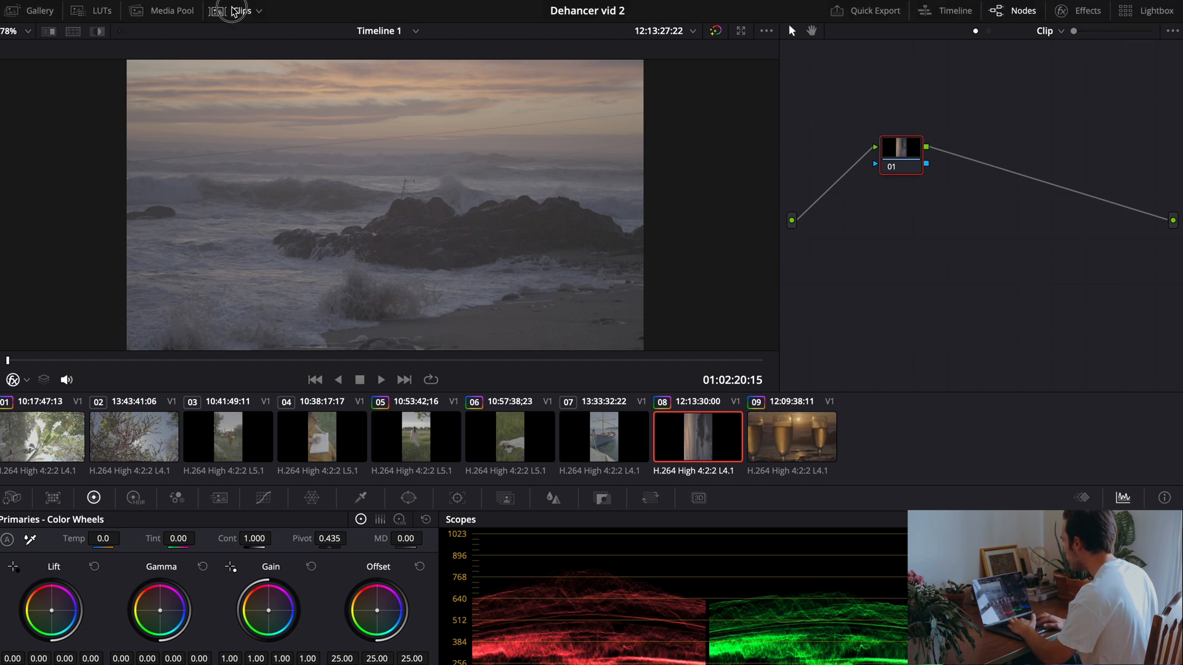
Apply the Dehancer Pro 6.3.0 film emulation effect from the effects library to the clip's only node.
{"action": "left_click", "coordinate": [1082, 12]}
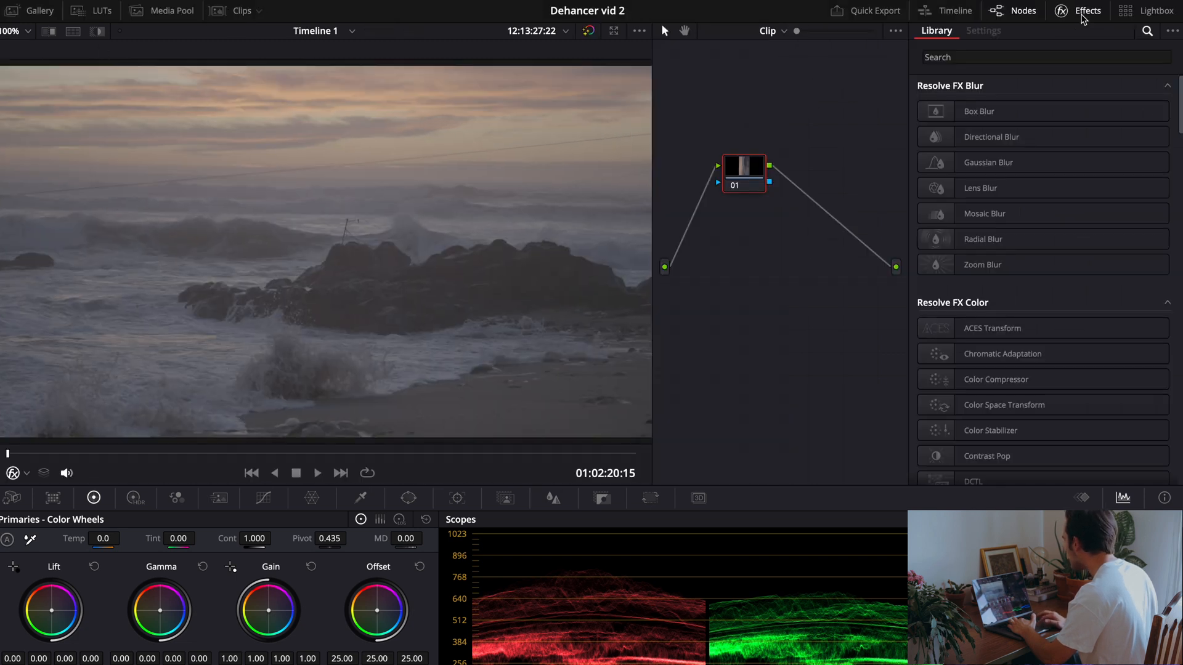
{"action": "scroll", "coordinate": [1097, 367], "scroll_direction": "down", "scroll_amount": 15}
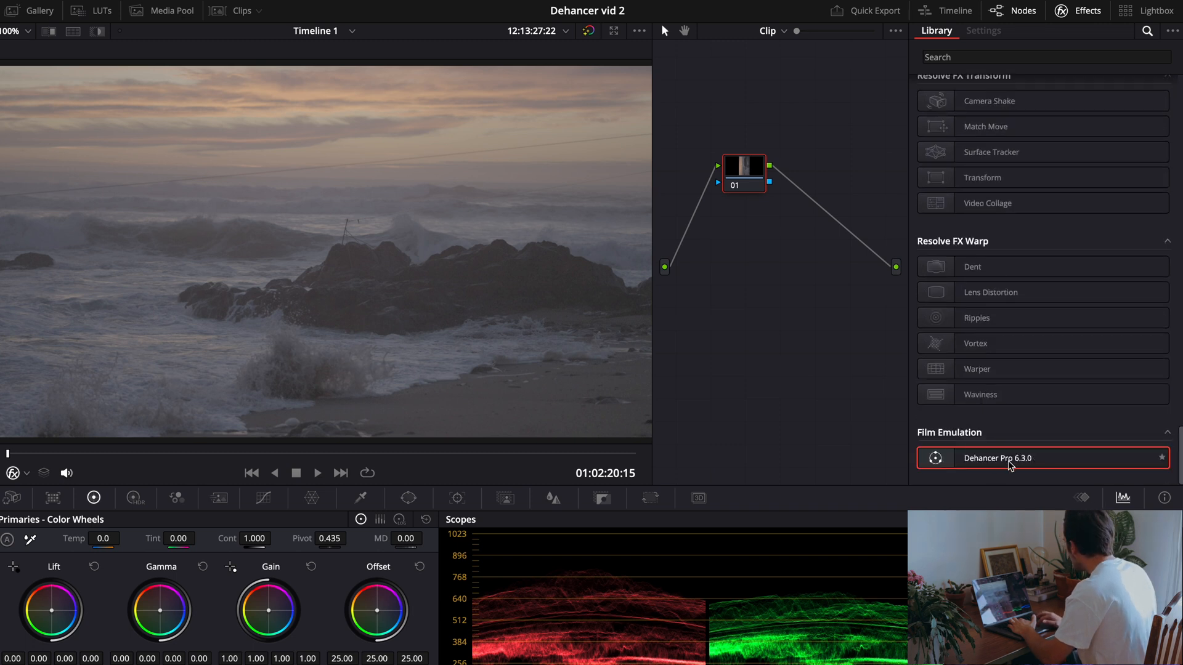
{"action": "left_click_drag", "start_coordinate": [1009, 467], "coordinate": [845, 181]}
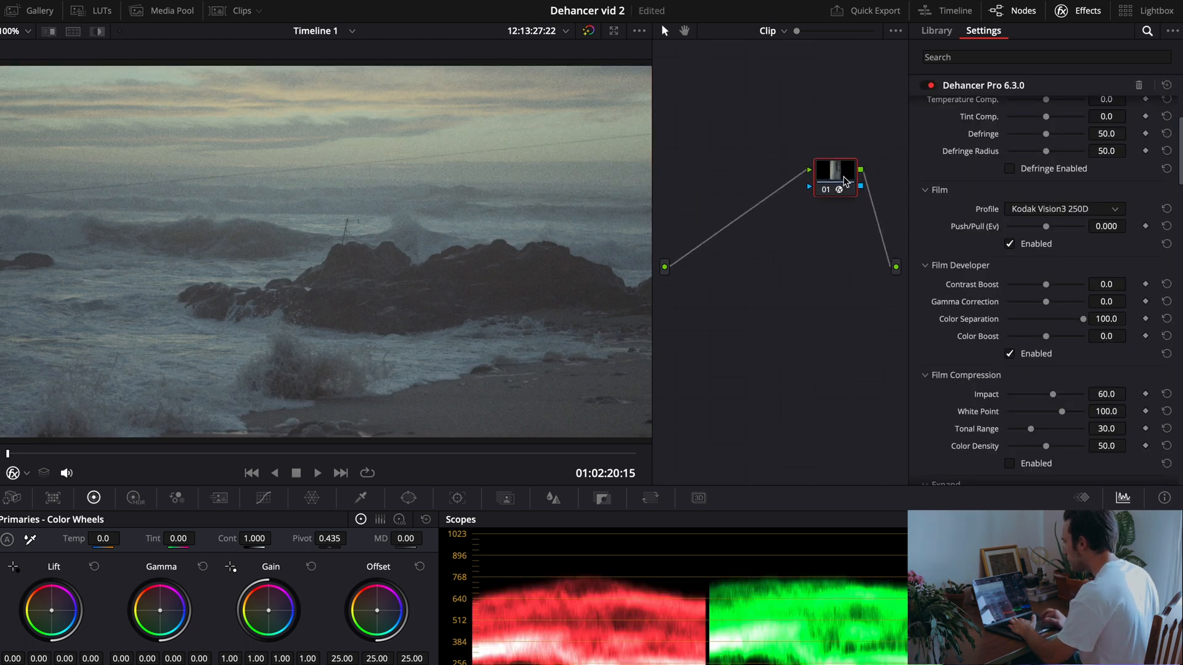
Add two serial nodes before the Dehancer node and arrange all three nodes in a row in signal order.
{"action": "key", "text": "shift+s"}
{"action": "key", "text": "shift+s"}
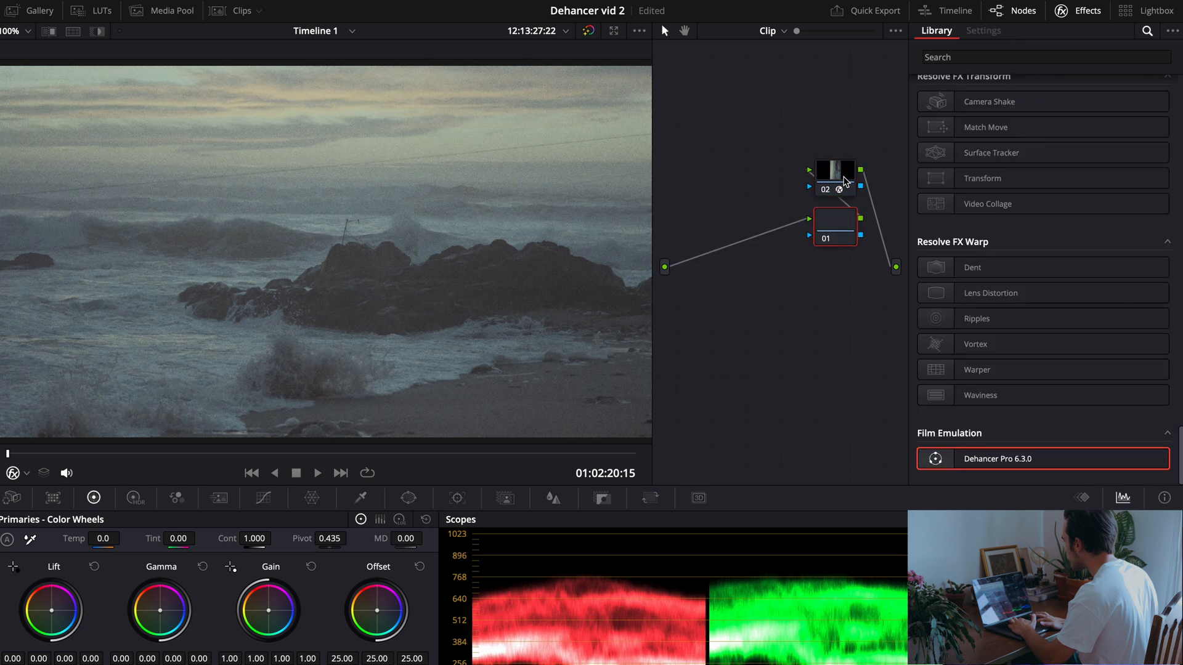
{"action": "left_click_drag", "start_coordinate": [847, 220], "coordinate": [774, 164]}
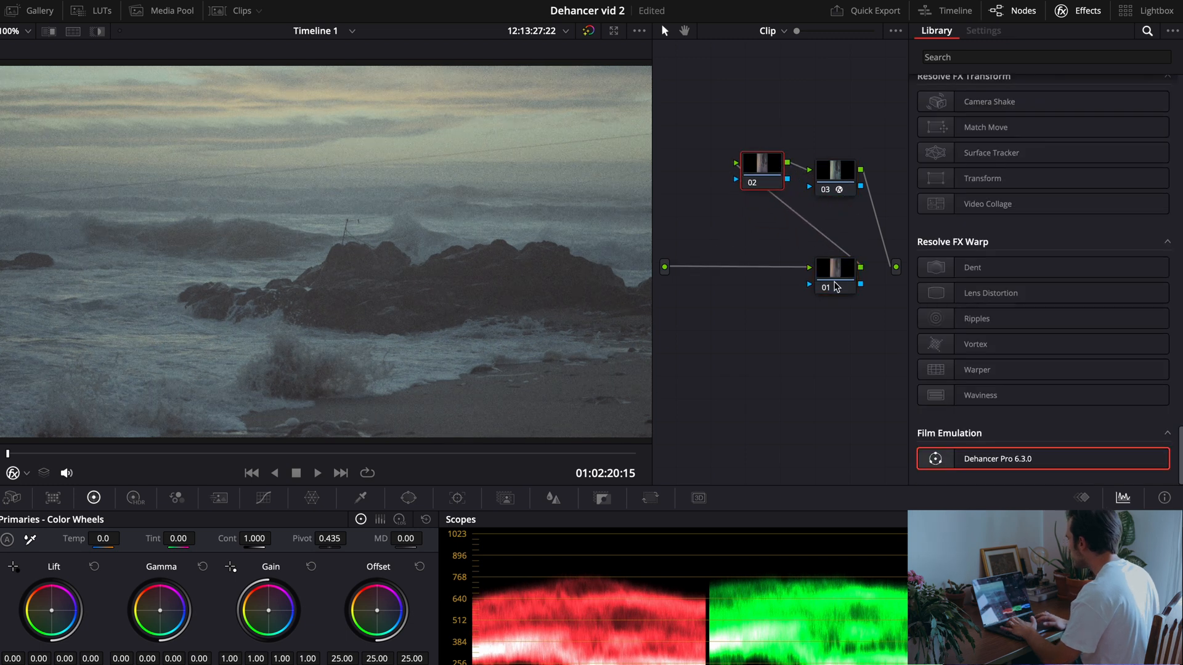
{"action": "left_click_drag", "start_coordinate": [838, 272], "coordinate": [717, 185]}
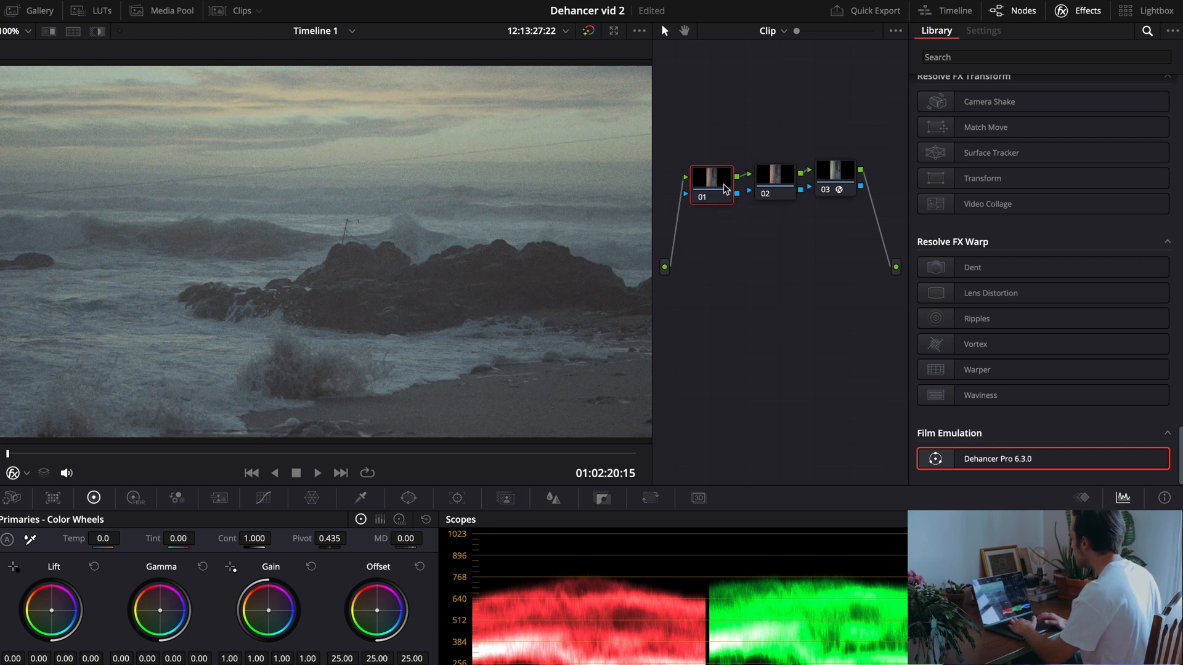
{"action": "left_click_drag", "start_coordinate": [780, 177], "coordinate": [774, 175]}
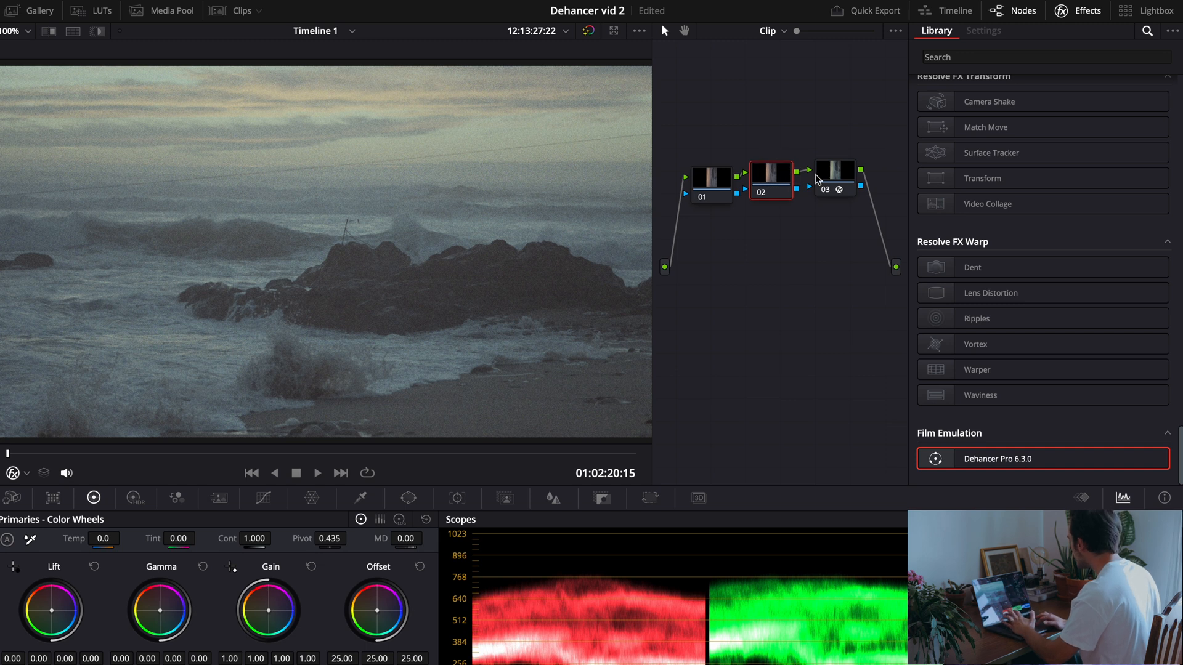
Set the Dehancer node's input to Choose Camera with vendor Sony, camera Alpha 7 IV and format S-Log3 S-Gamut3.Cine ISO 3200.
{"action": "left_click", "coordinate": [835, 177]}
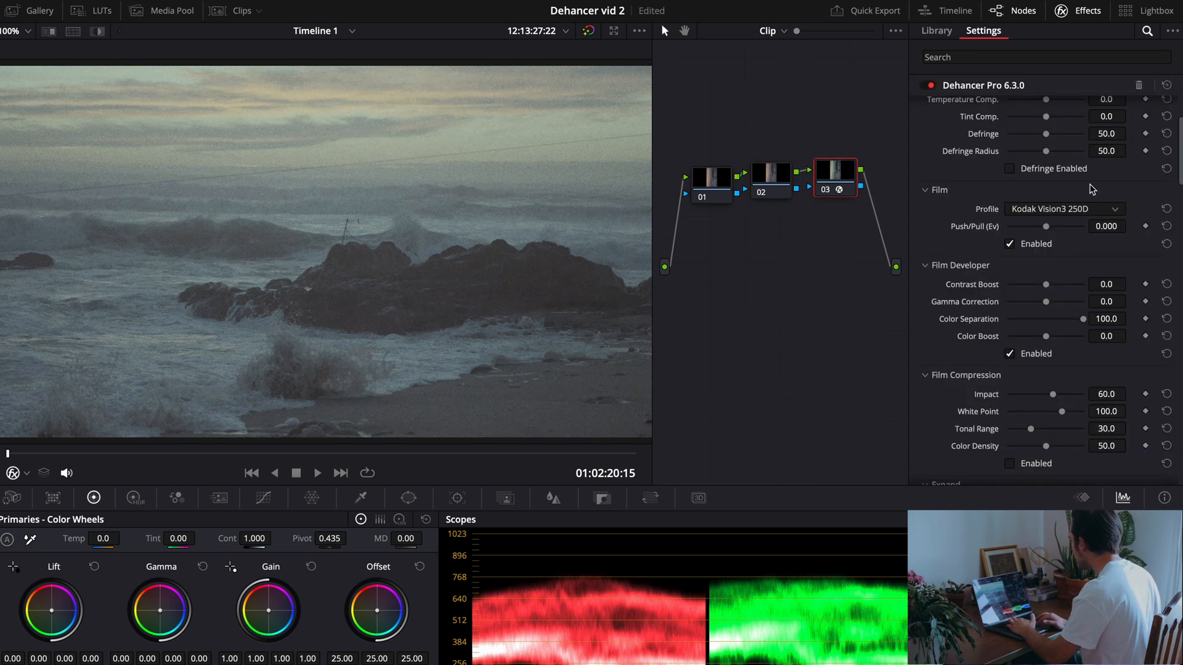
{"action": "scroll", "coordinate": [1091, 188], "scroll_direction": "up", "scroll_amount": 3}
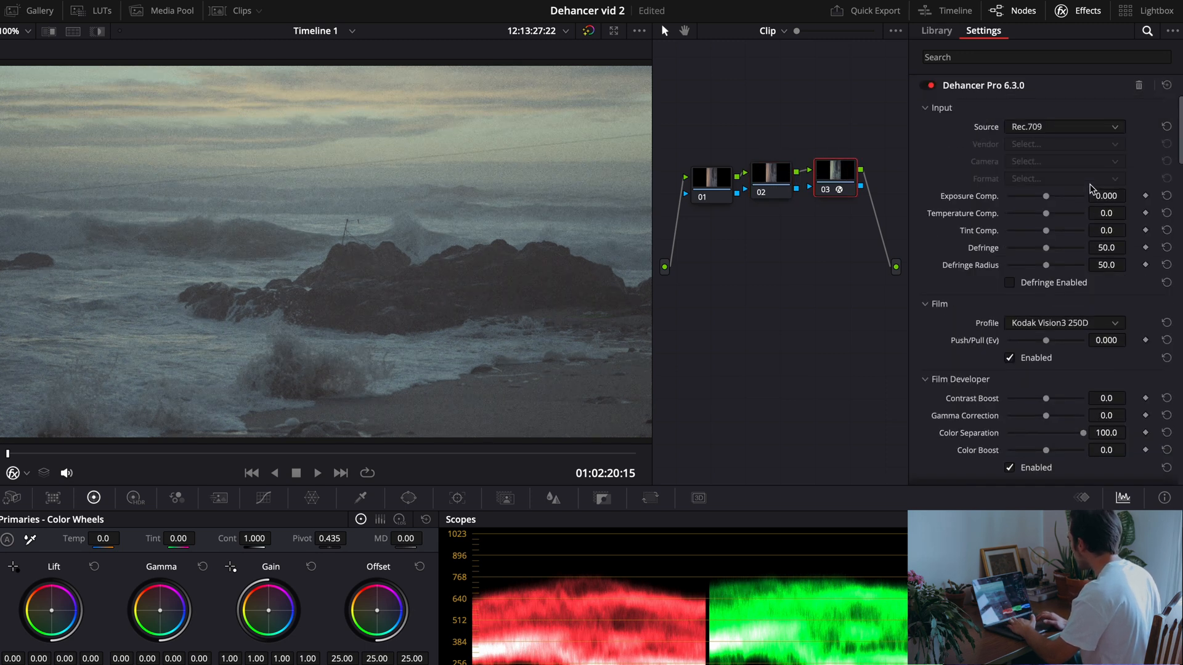
{"action": "left_click", "coordinate": [1038, 128]}
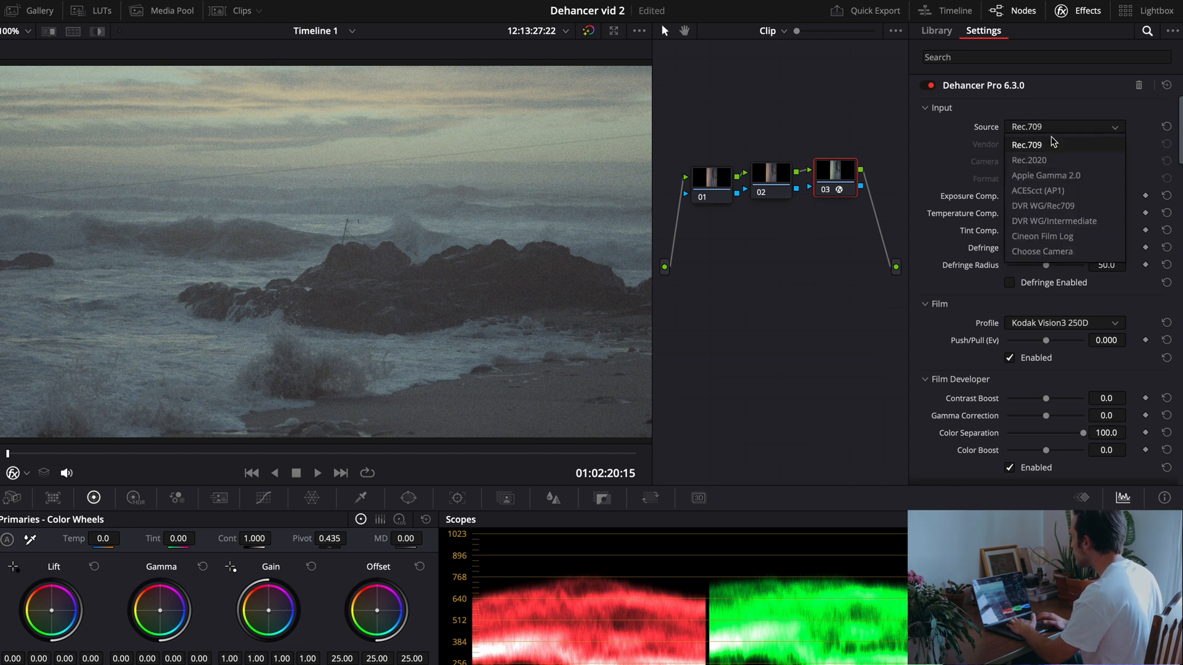
{"action": "left_click", "coordinate": [1073, 252]}
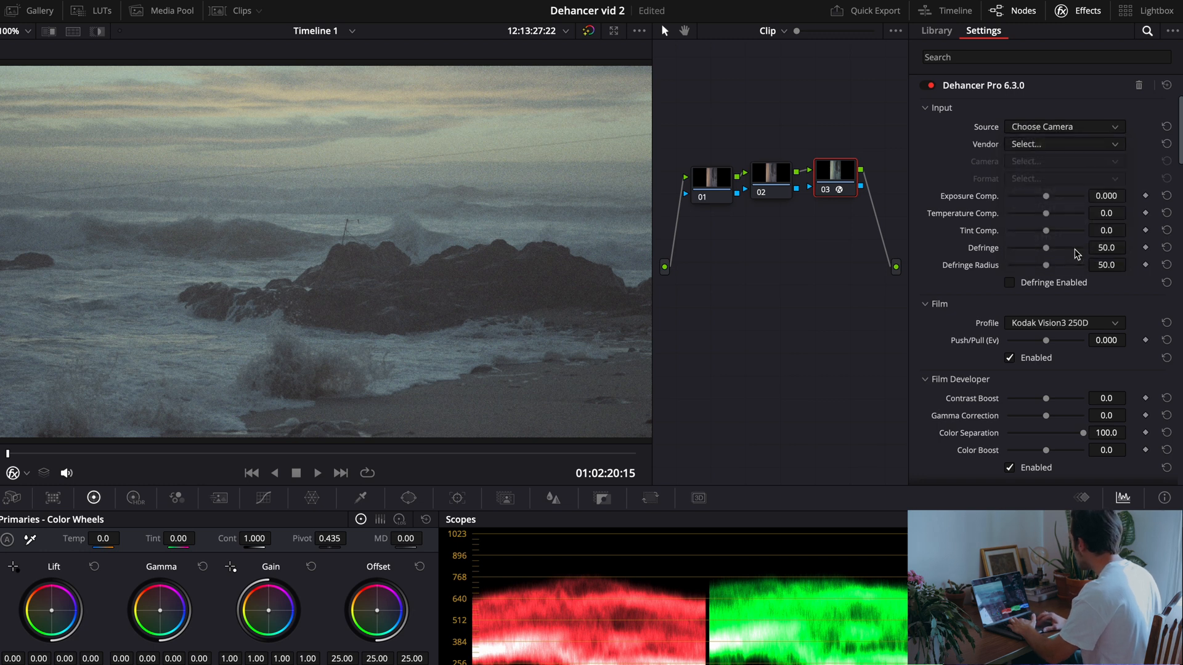
{"action": "left_click", "coordinate": [1073, 148]}
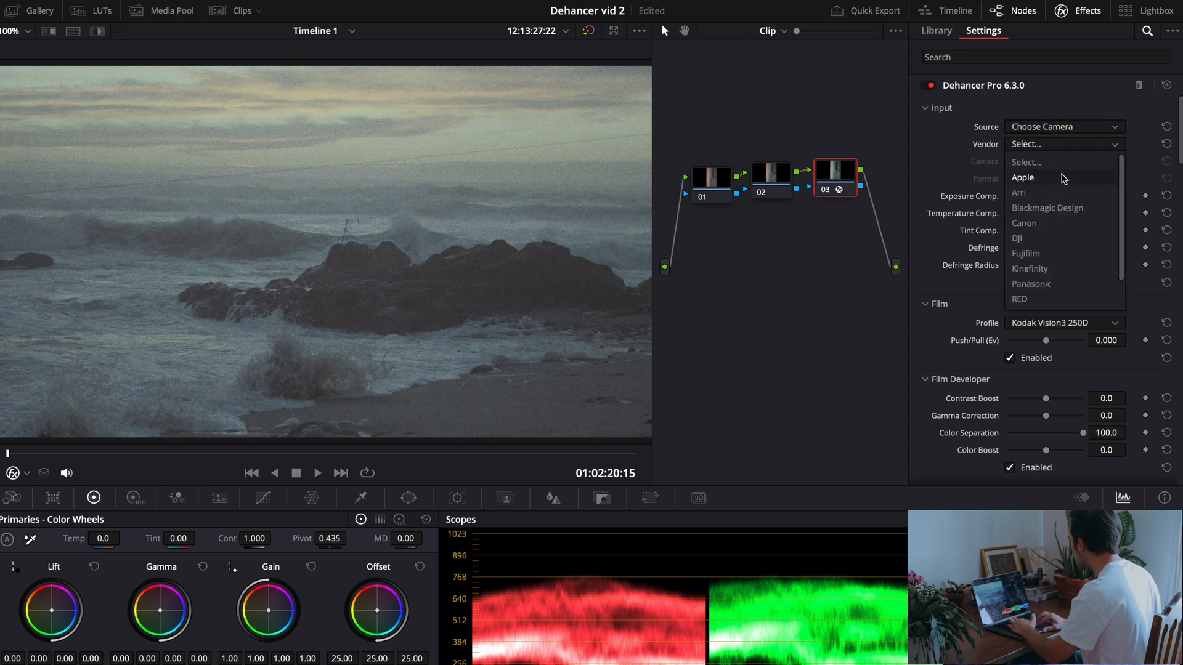
{"action": "scroll", "coordinate": [1047, 298], "scroll_direction": "down", "scroll_amount": 2}
{"action": "left_click", "coordinate": [1045, 300]}
{"action": "left_click", "coordinate": [1047, 162]}
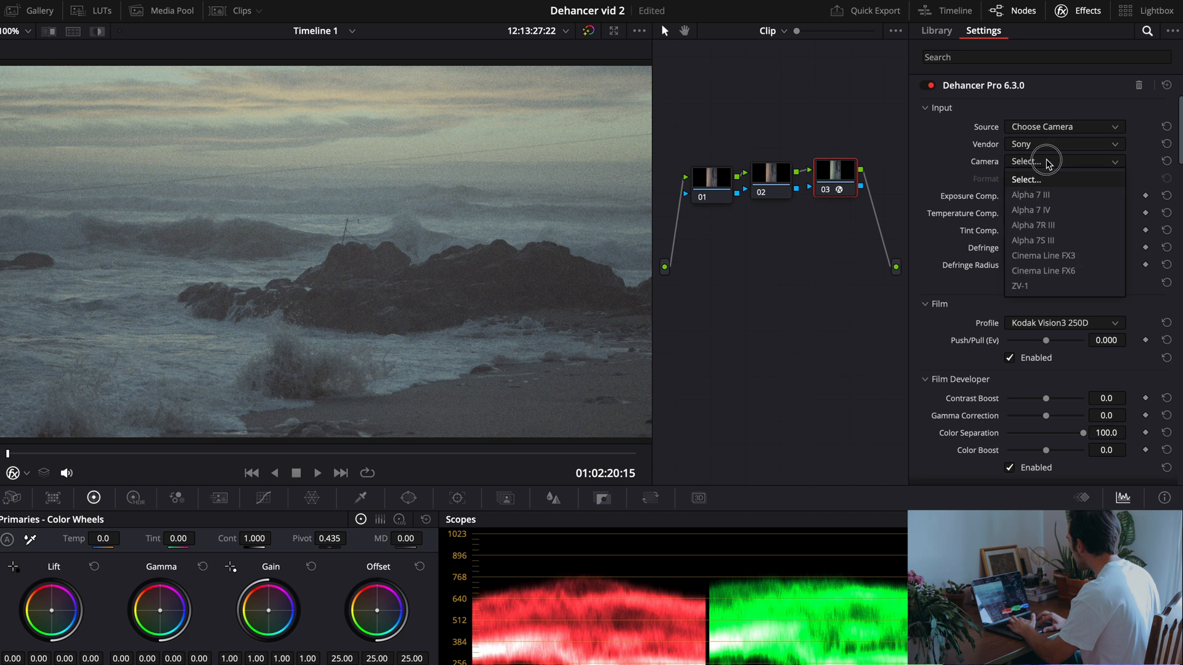
{"action": "left_click", "coordinate": [1066, 212]}
{"action": "left_click", "coordinate": [1049, 178]}
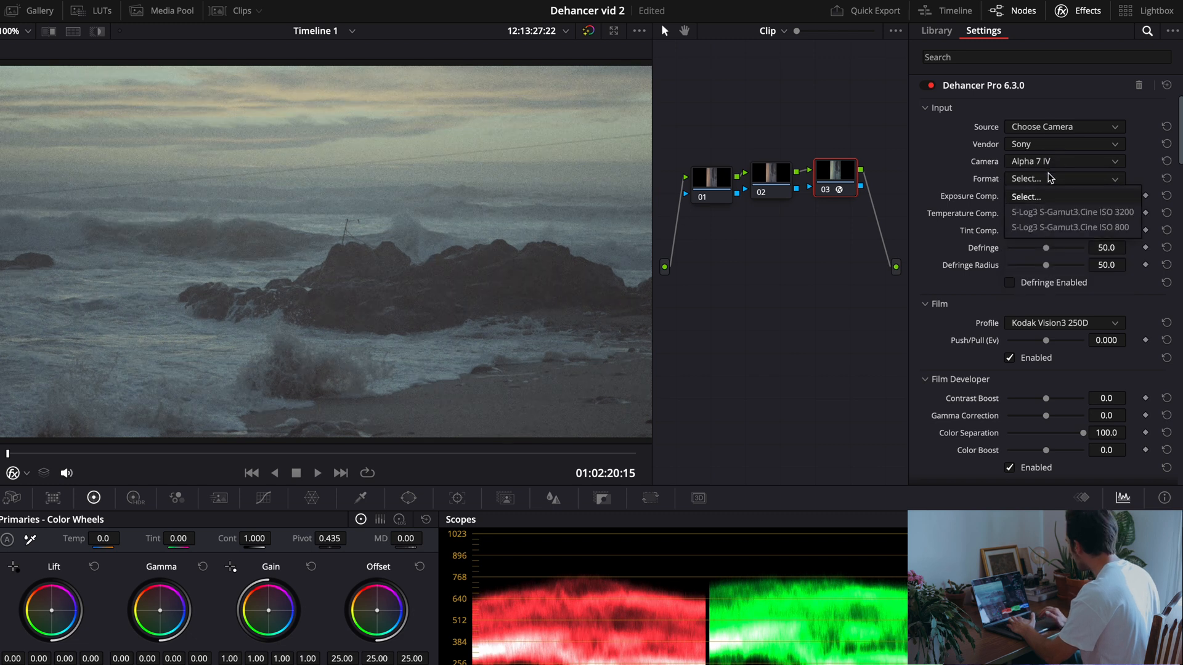
{"action": "left_click", "coordinate": [1068, 213]}
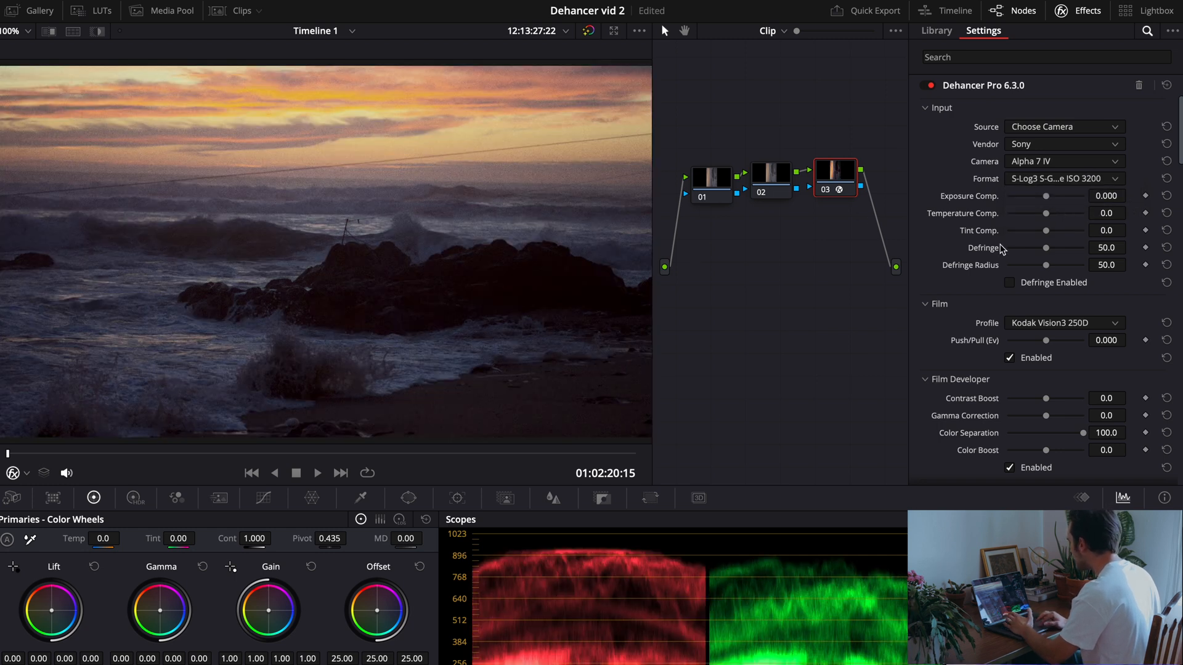
Disable Dehancer's default Film, Film Developer and Film Grain sections.
{"action": "left_click", "coordinate": [1009, 359]}
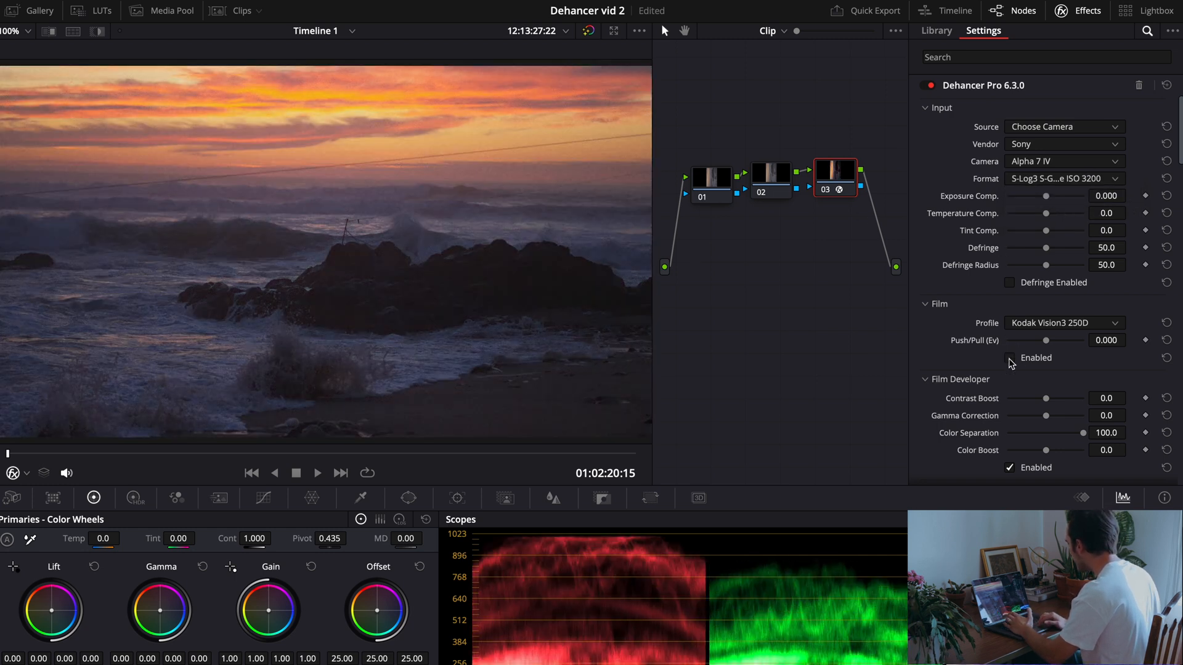
{"action": "scroll", "coordinate": [1012, 473], "scroll_direction": "down", "scroll_amount": 10}
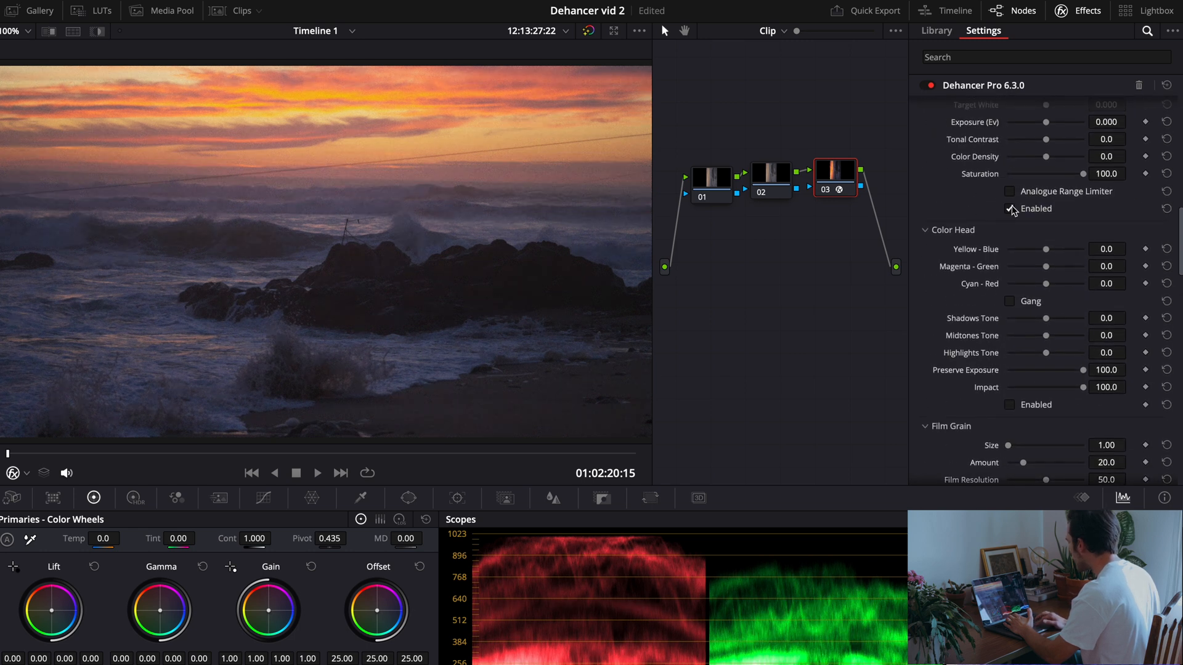
{"action": "scroll", "coordinate": [1012, 213], "scroll_direction": "down", "scroll_amount": 6}
{"action": "left_click", "coordinate": [1010, 239]}
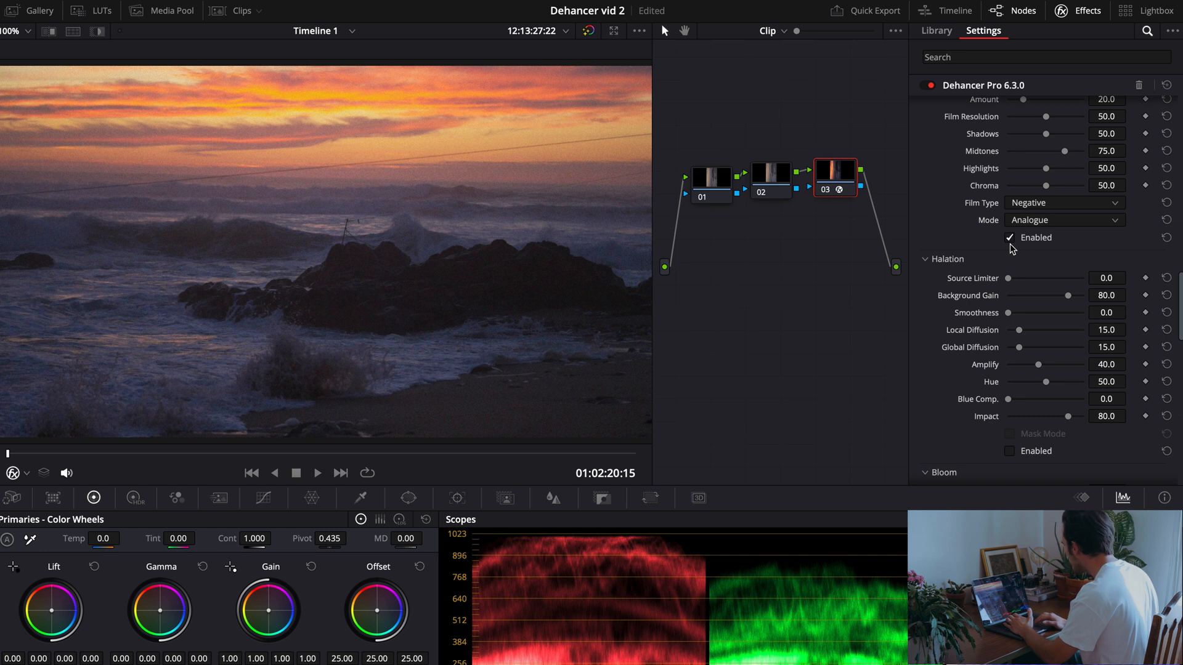
{"action": "left_click", "coordinate": [1010, 240]}
{"action": "scroll", "coordinate": [977, 234], "scroll_direction": "up", "scroll_amount": 3}
{"action": "scroll", "coordinate": [977, 234], "scroll_direction": "up", "scroll_amount": 12}
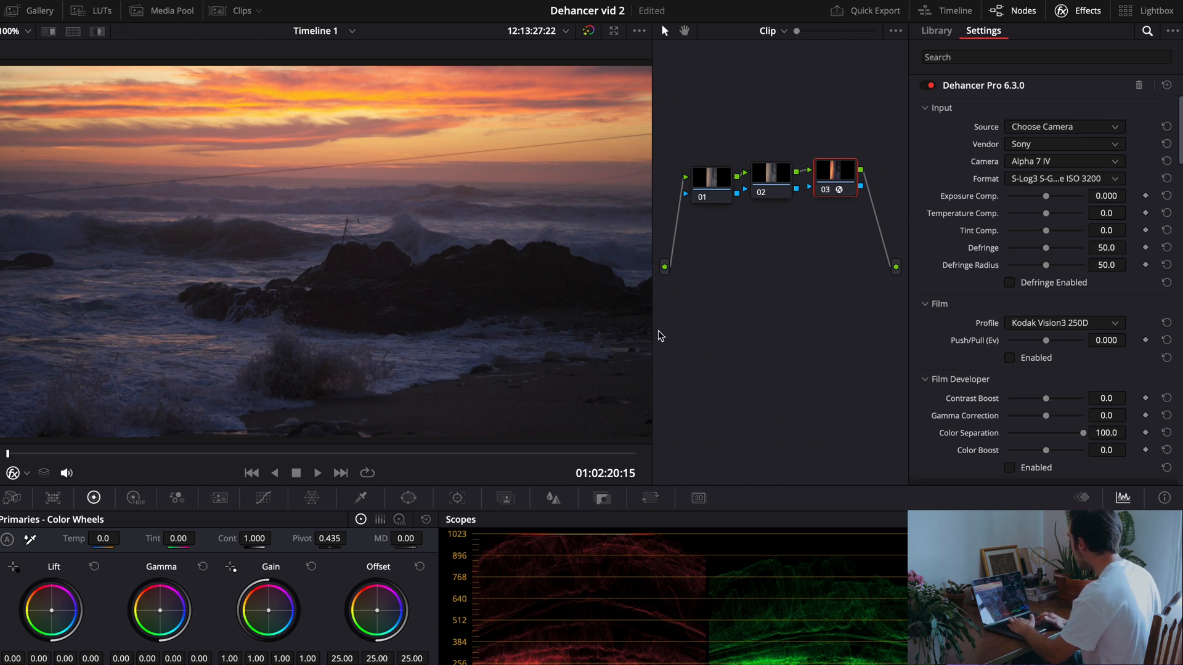
Try out the exposure, temperature and tint compensation in the input settings, and reset all three to their defaults.
{"action": "left_click_drag", "start_coordinate": [1058, 200], "coordinate": [1056, 242]}
{"action": "left_click", "coordinate": [1169, 198]}
{"action": "left_click", "coordinate": [1167, 231]}
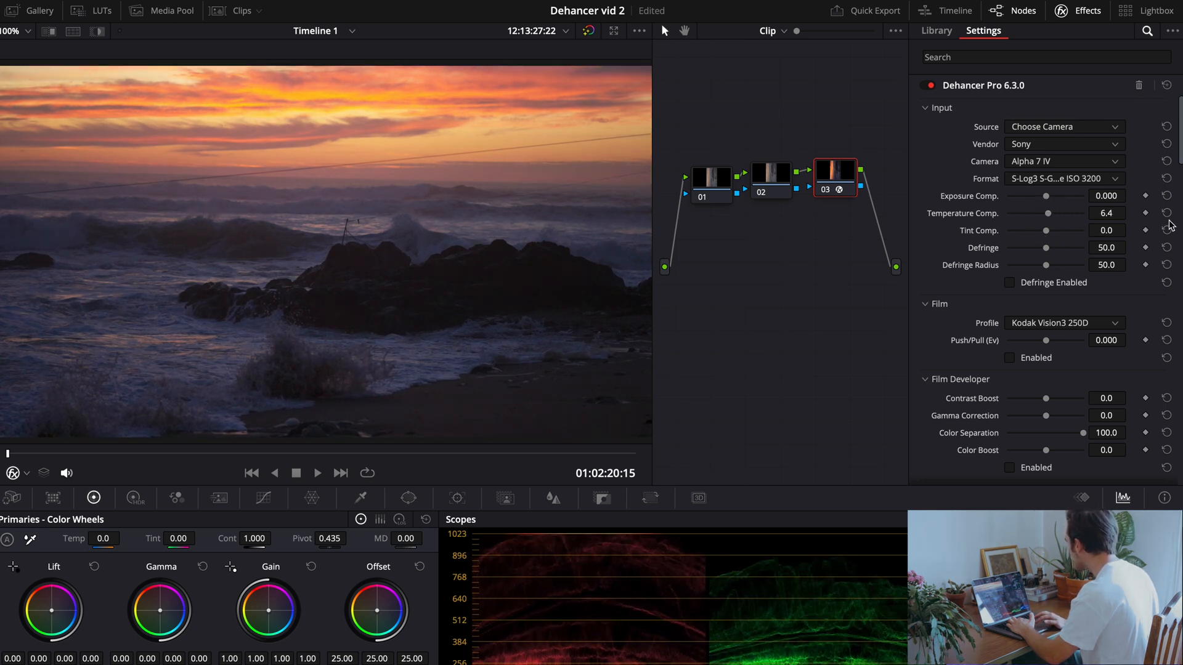
{"action": "left_click", "coordinate": [1167, 213]}
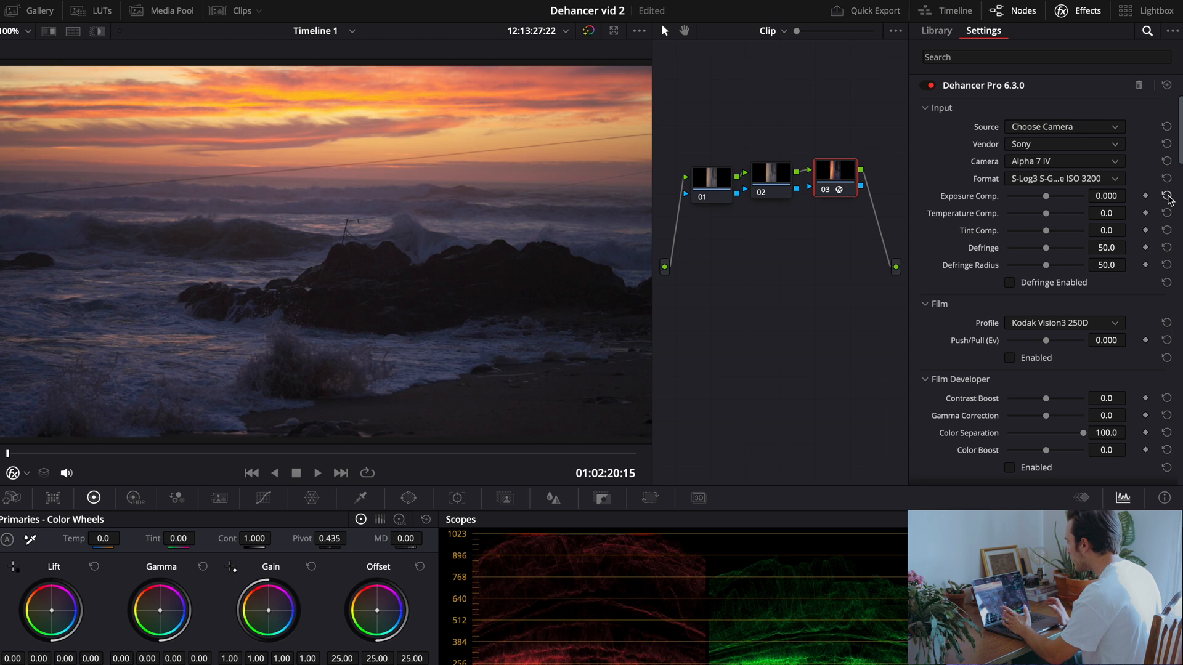
Enable the Film section and set its profile to Fujicolor 100.
{"action": "left_click", "coordinate": [1036, 358]}
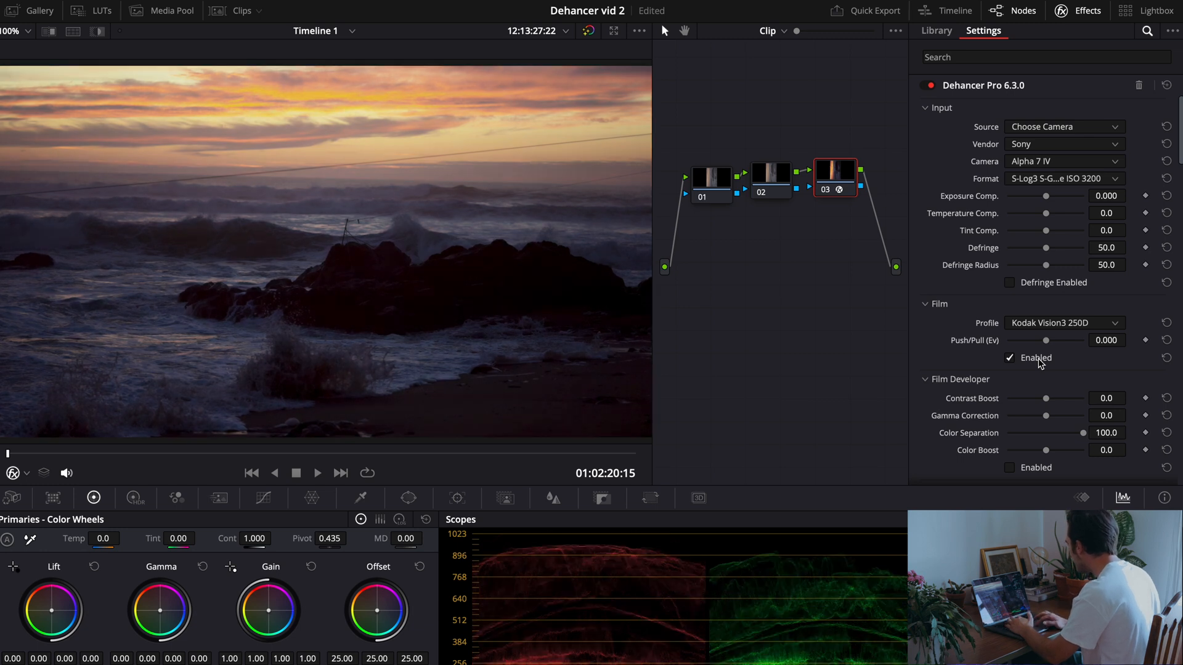
{"action": "left_click", "coordinate": [1093, 322]}
{"action": "scroll", "coordinate": [1084, 358], "scroll_direction": "up", "scroll_amount": 10}
{"action": "scroll", "coordinate": [1084, 358], "scroll_direction": "down", "scroll_amount": 15}
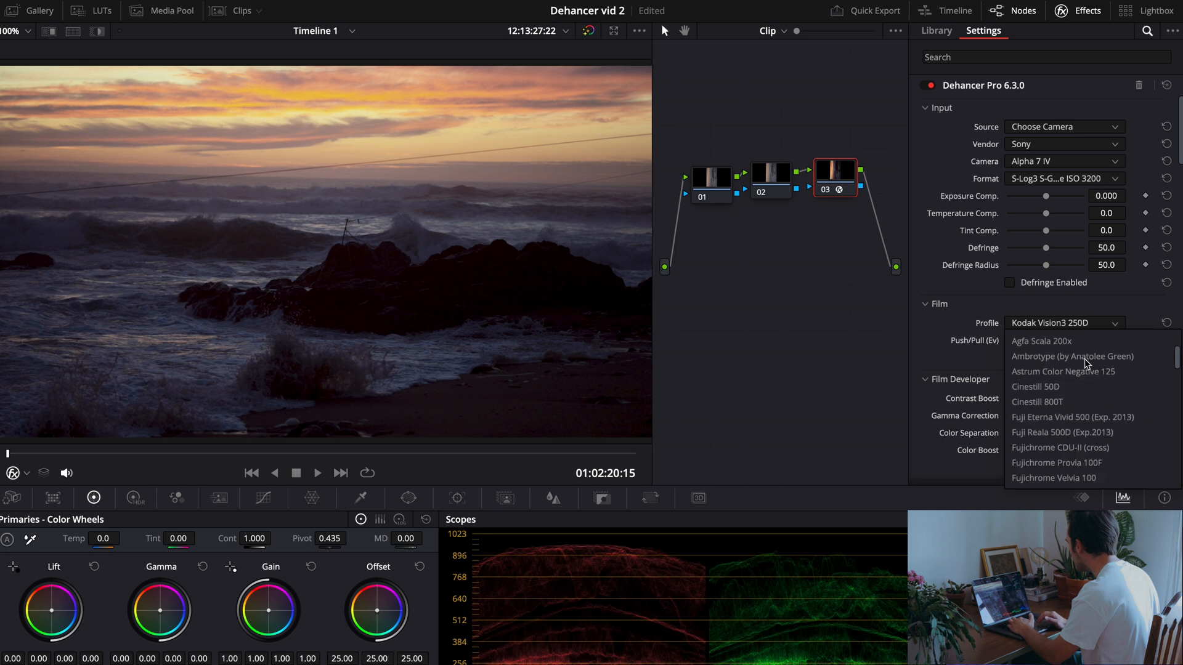
{"action": "scroll", "coordinate": [1085, 358], "scroll_direction": "up", "scroll_amount": 15}
{"action": "scroll", "coordinate": [1084, 358], "scroll_direction": "down", "scroll_amount": 8}
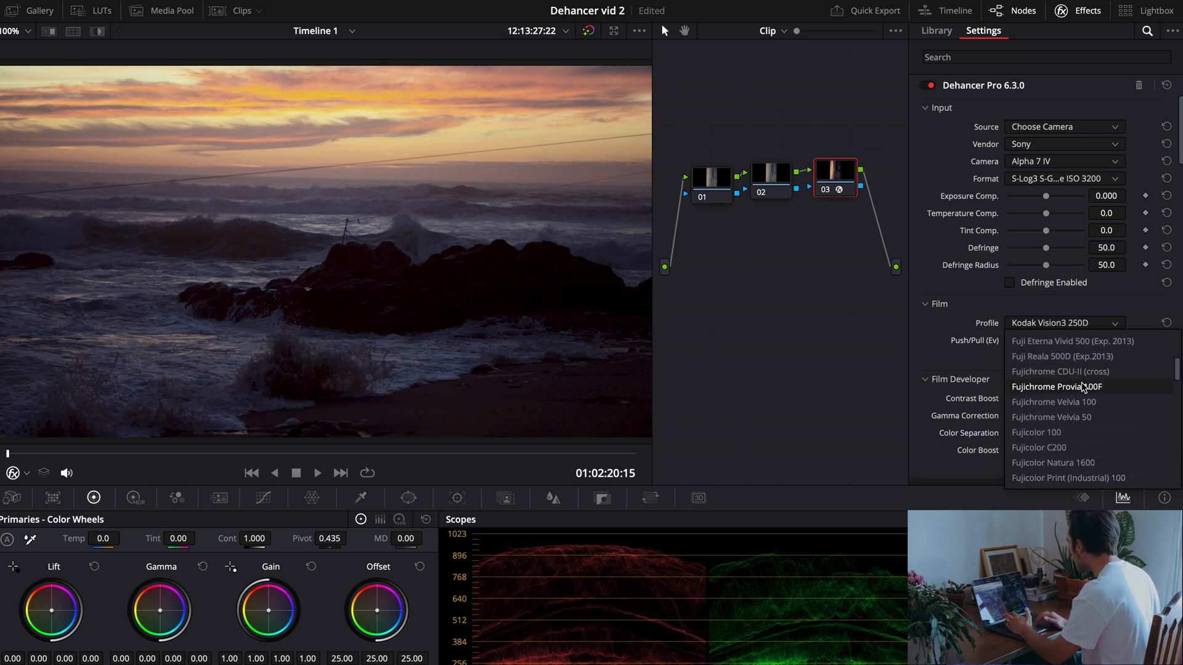
{"action": "scroll", "coordinate": [1072, 431], "scroll_direction": "down", "scroll_amount": 1}
{"action": "left_click", "coordinate": [1070, 418]}
Change the film profile to Kodak Portra 400.
{"action": "scroll", "coordinate": [1069, 422], "scroll_direction": "down", "scroll_amount": 4}
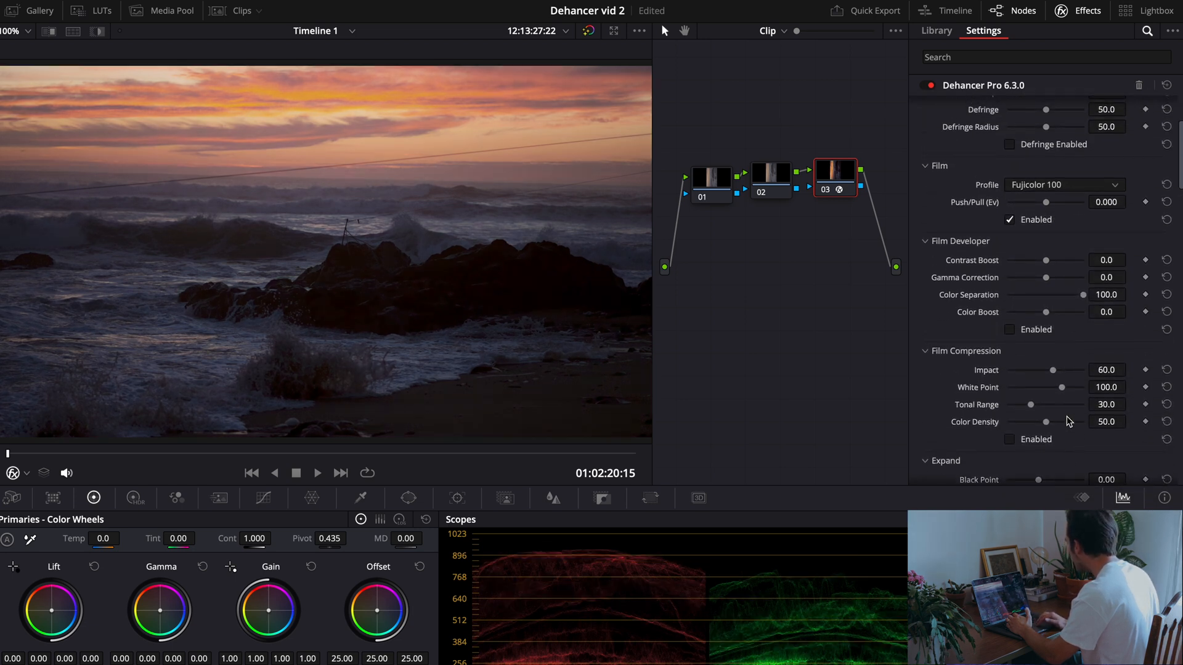
{"action": "scroll", "coordinate": [1069, 422], "scroll_direction": "up", "scroll_amount": 1}
{"action": "left_click", "coordinate": [1044, 219]}
{"action": "scroll", "coordinate": [1054, 346], "scroll_direction": "down", "scroll_amount": 3}
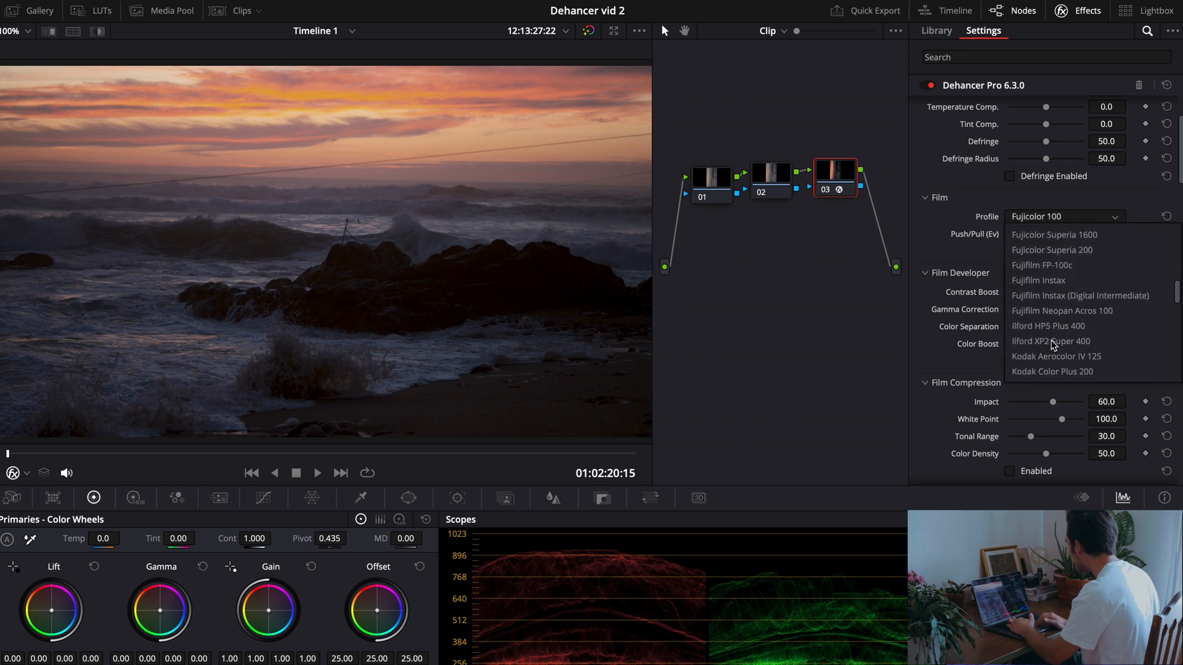
{"action": "scroll", "coordinate": [1054, 345], "scroll_direction": "down", "scroll_amount": 5}
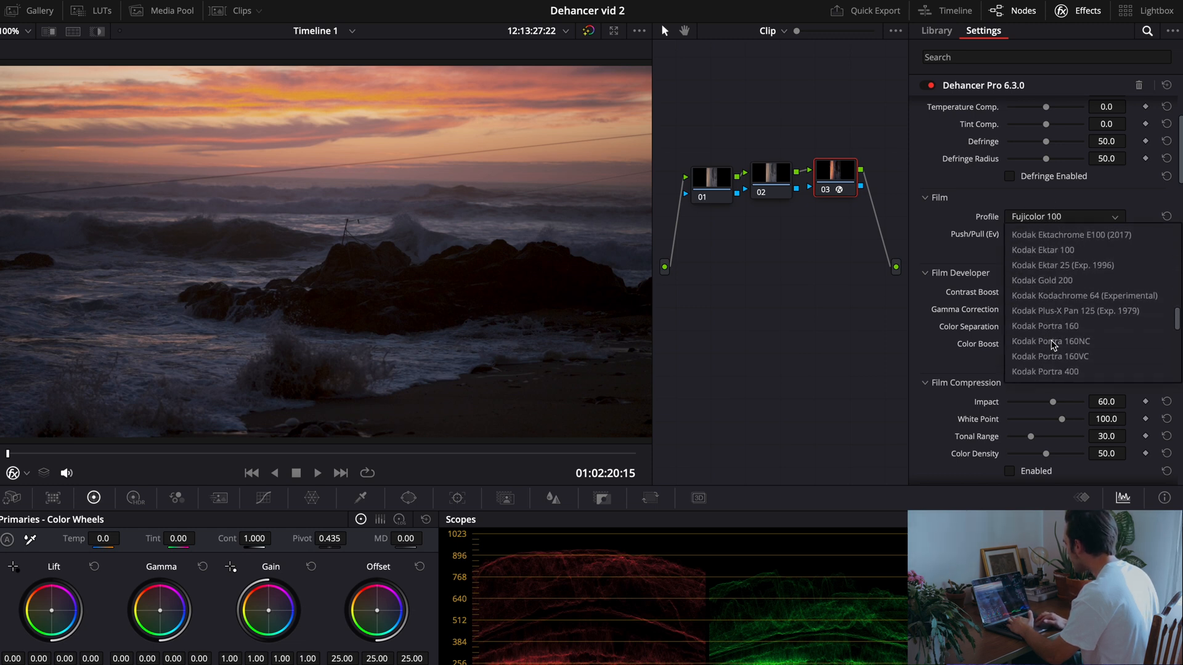
{"action": "left_click", "coordinate": [1075, 372]}
Change the film profile to Kodak Vision3 500T.
{"action": "left_click", "coordinate": [1054, 219]}
{"action": "scroll", "coordinate": [1057, 344], "scroll_direction": "down", "scroll_amount": 3}
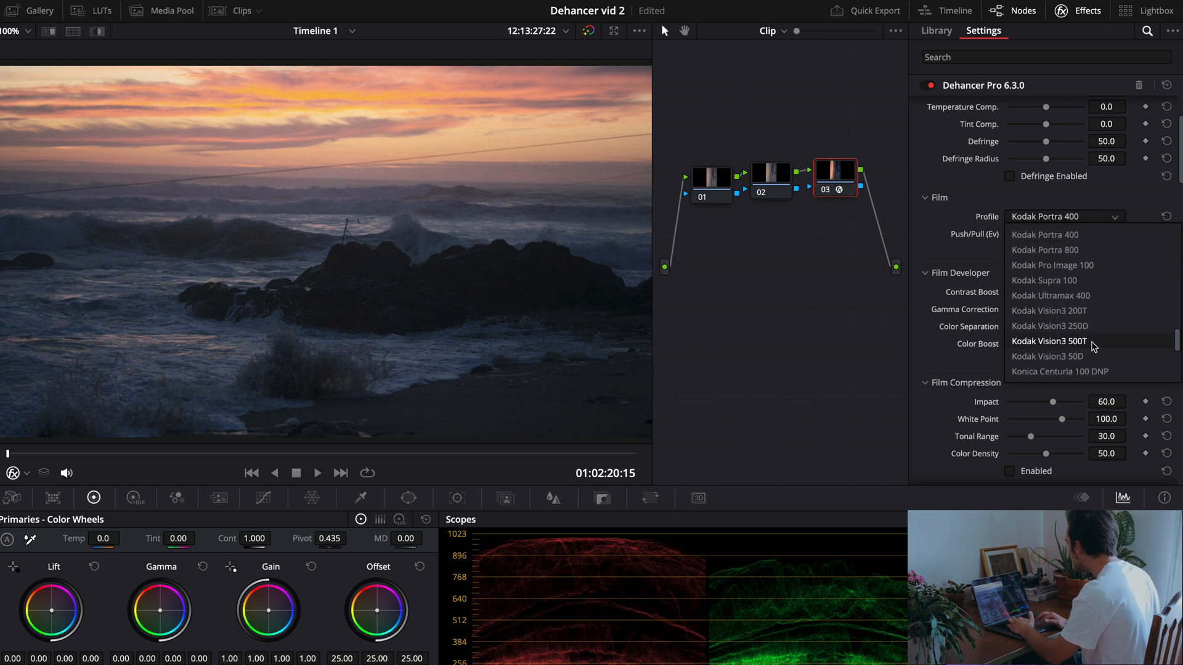
{"action": "left_click", "coordinate": [1093, 342]}
Try the Rollei Ortho 25 film profile and a push/pull change, returning to Kodak Vision3 500T with push/pull at its default.
{"action": "left_click", "coordinate": [1089, 219]}
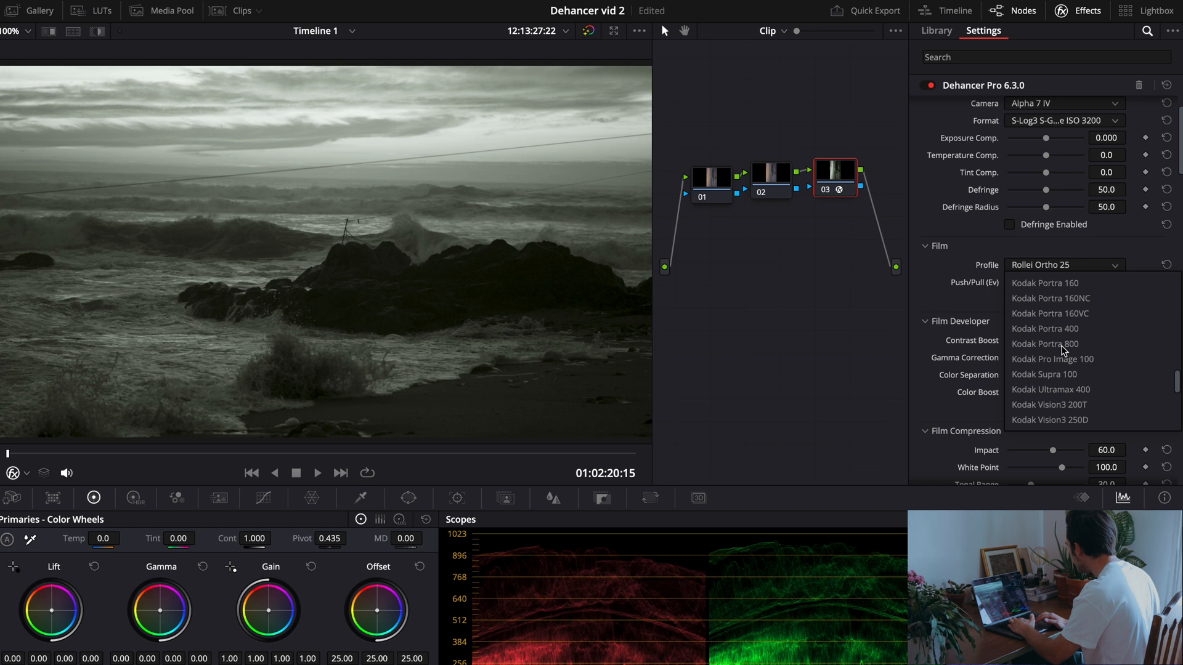
{"action": "scroll", "coordinate": [1064, 352], "scroll_direction": "down", "scroll_amount": 3}
{"action": "scroll", "coordinate": [1064, 350], "scroll_direction": "down", "scroll_amount": 3}
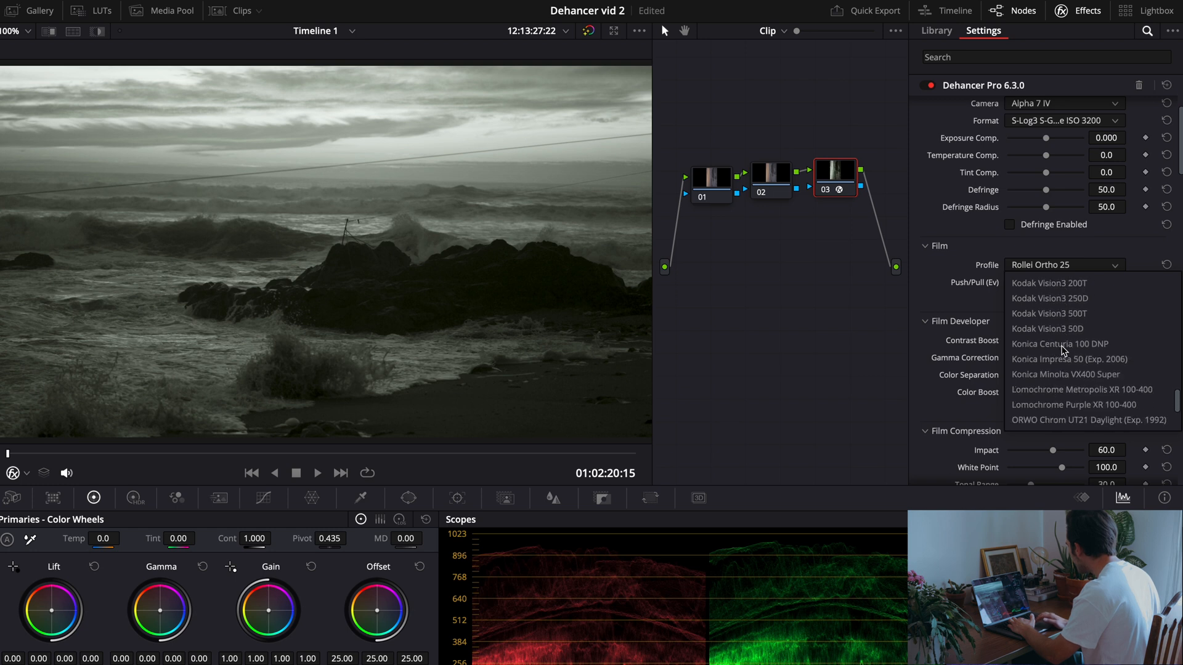
{"action": "left_click", "coordinate": [1107, 317]}
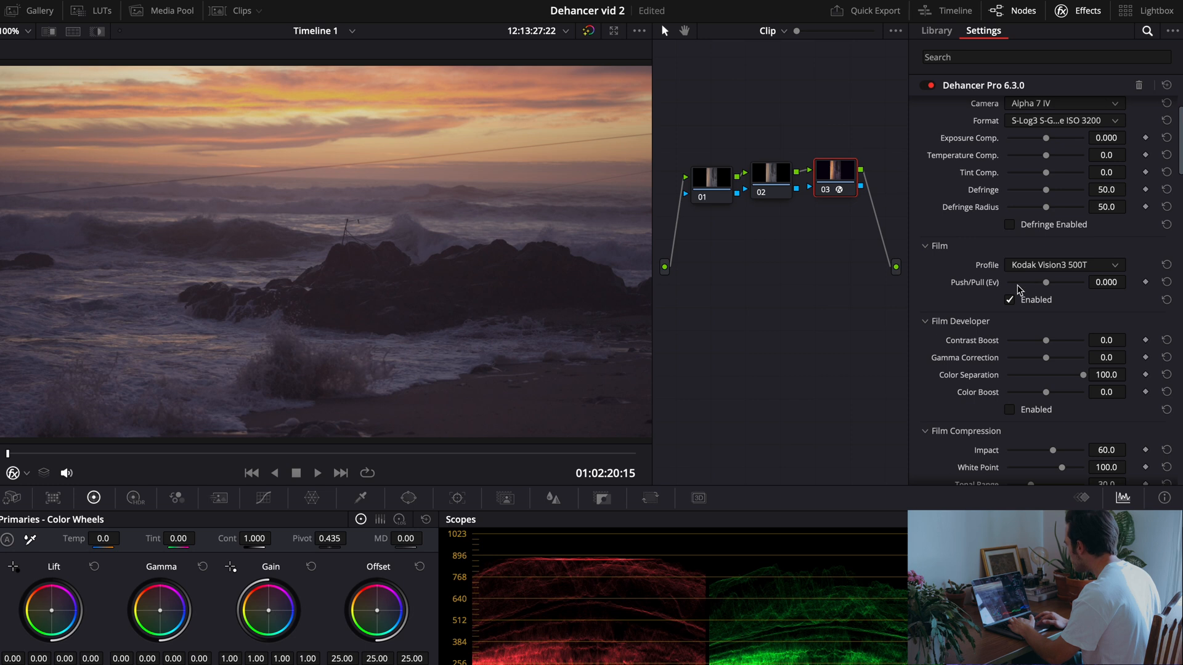
{"action": "left_click_drag", "start_coordinate": [1048, 282], "coordinate": [1163, 297]}
{"action": "left_click", "coordinate": [1166, 284]}
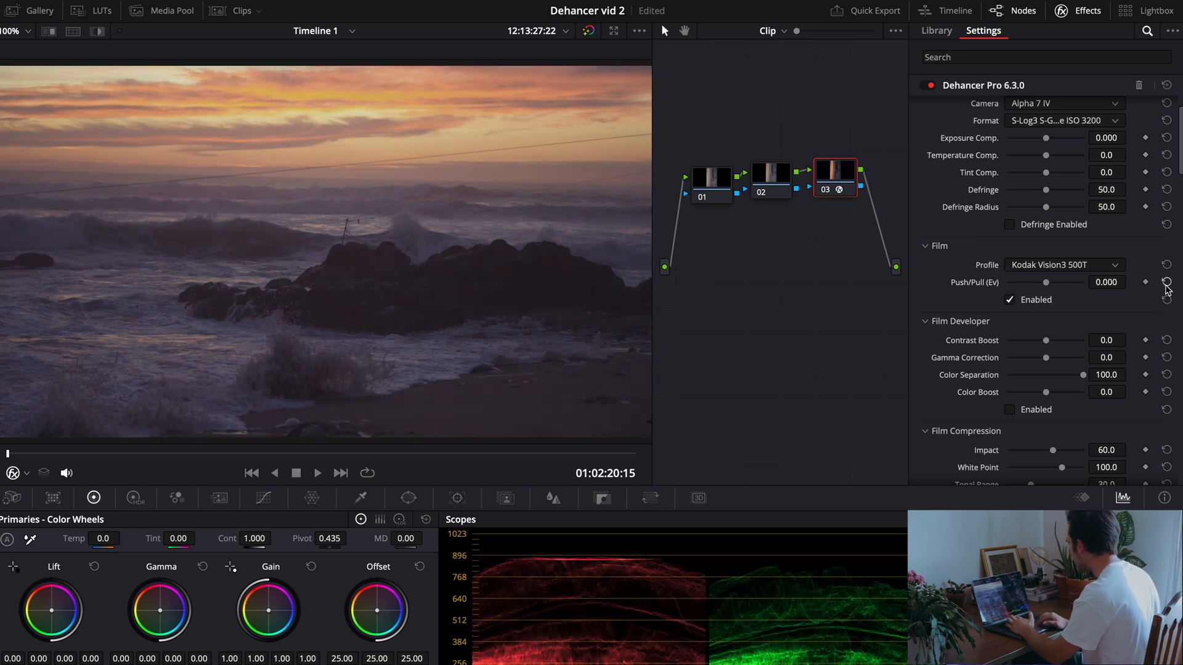
Enable Film Developer and set Contrast Boost to about 28.4 and Color Boost to about 13.8, keeping Gamma Correction at its default.
{"action": "scroll", "coordinate": [1091, 287], "scroll_direction": "down", "scroll_amount": 3}
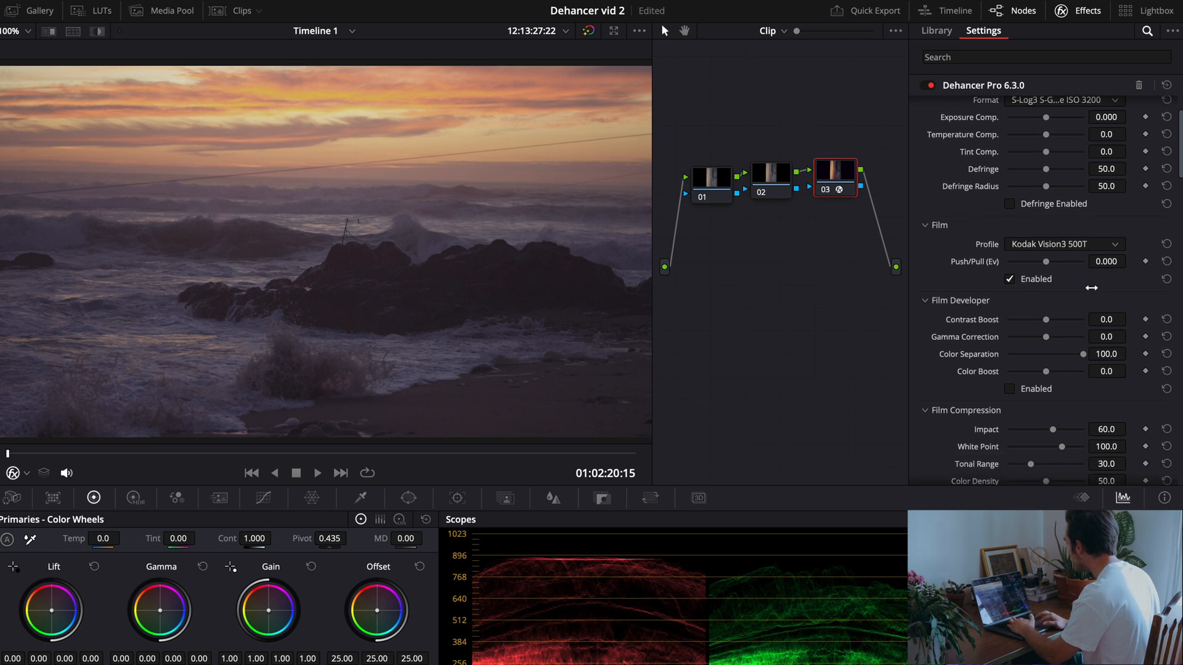
{"action": "left_click", "coordinate": [1039, 326]}
{"action": "left_click_drag", "start_coordinate": [1048, 261], "coordinate": [1044, 288]}
{"action": "left_click", "coordinate": [1166, 277]}
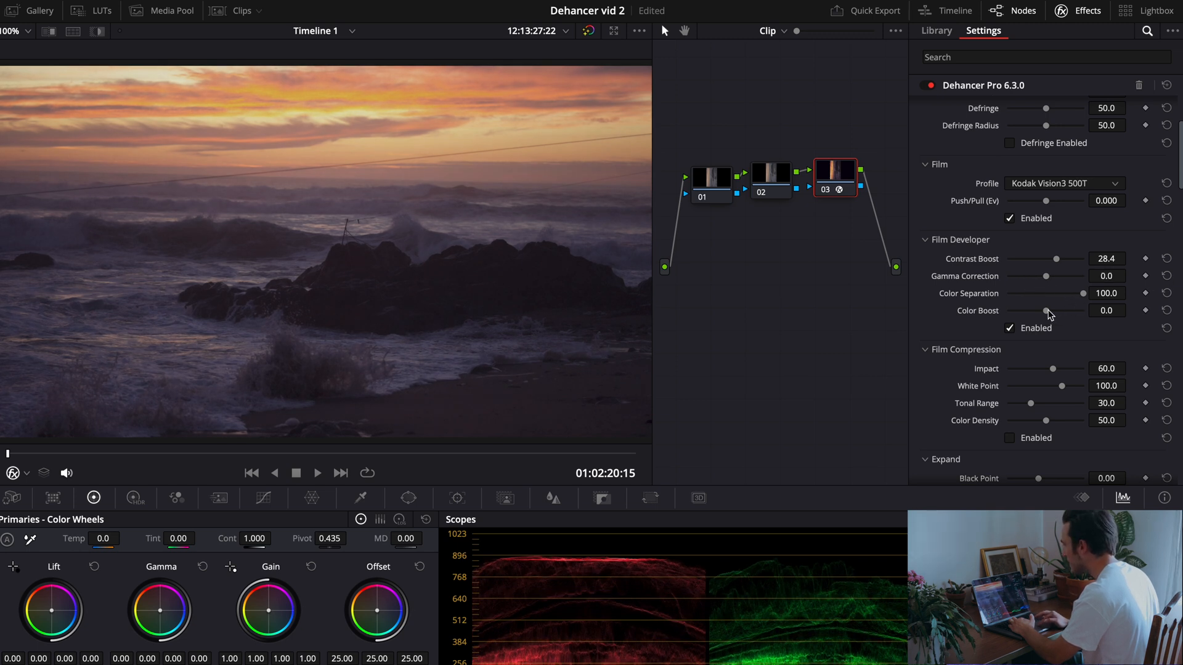
{"action": "mouse_move", "coordinate": [1046, 312]}
{"action": "left_mouse_down"}
{"action": "mouse_move", "coordinate": [1101, 319]}
{"action": "mouse_move", "coordinate": [1006, 311]}
{"action": "mouse_move", "coordinate": [1051, 319]}
{"action": "left_mouse_up"}
Enable Film Compression with Impact at about 68.8, White Point at 91.1 and Color Density at 73.4.
{"action": "scroll", "coordinate": [1079, 256], "scroll_direction": "down", "scroll_amount": 3}
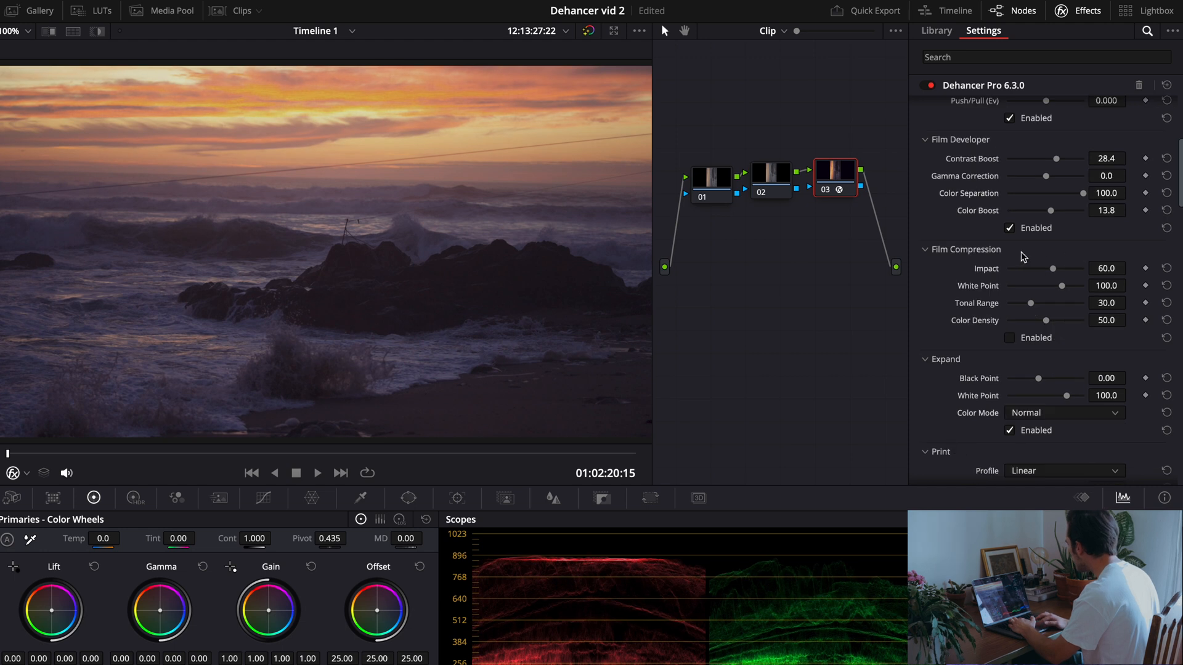
{"action": "left_click", "coordinate": [1010, 338]}
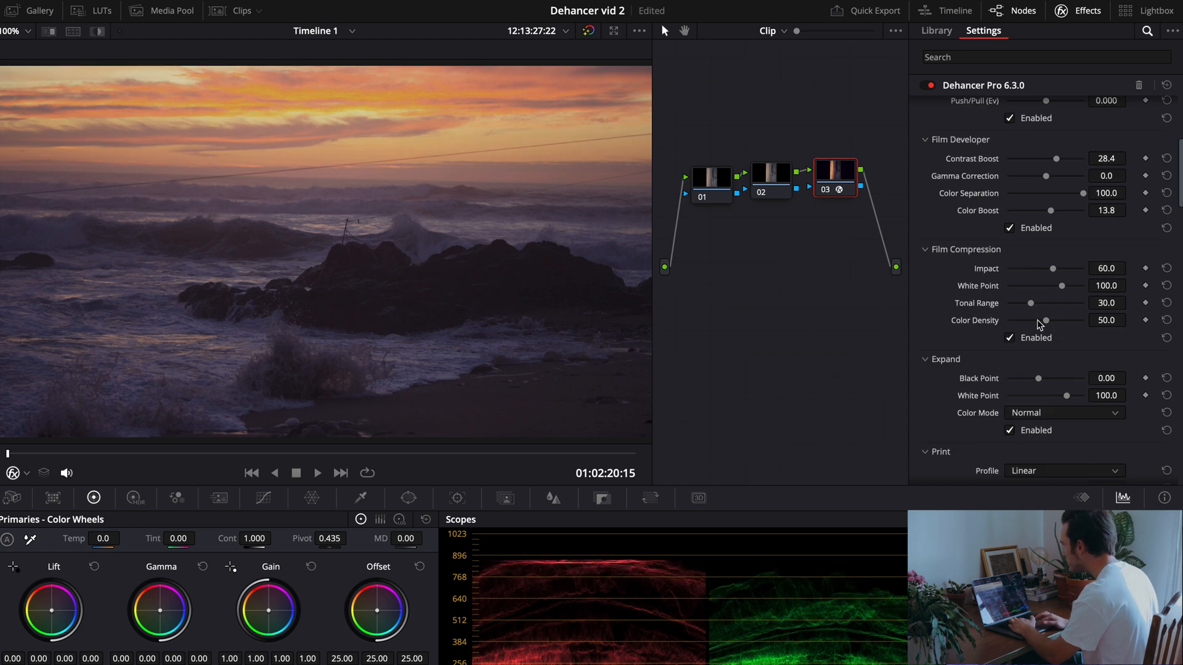
{"action": "mouse_move", "coordinate": [1053, 268]}
{"action": "left_mouse_down"}
{"action": "mouse_move", "coordinate": [1085, 271]}
{"action": "mouse_move", "coordinate": [1043, 278]}
{"action": "mouse_move", "coordinate": [1083, 290]}
{"action": "mouse_move", "coordinate": [1006, 287]}
{"action": "mouse_move", "coordinate": [1121, 277]}
{"action": "mouse_move", "coordinate": [962, 274]}
{"action": "mouse_move", "coordinate": [1117, 297]}
{"action": "mouse_move", "coordinate": [1042, 285]}
{"action": "mouse_move", "coordinate": [1055, 289]}
{"action": "left_mouse_up"}
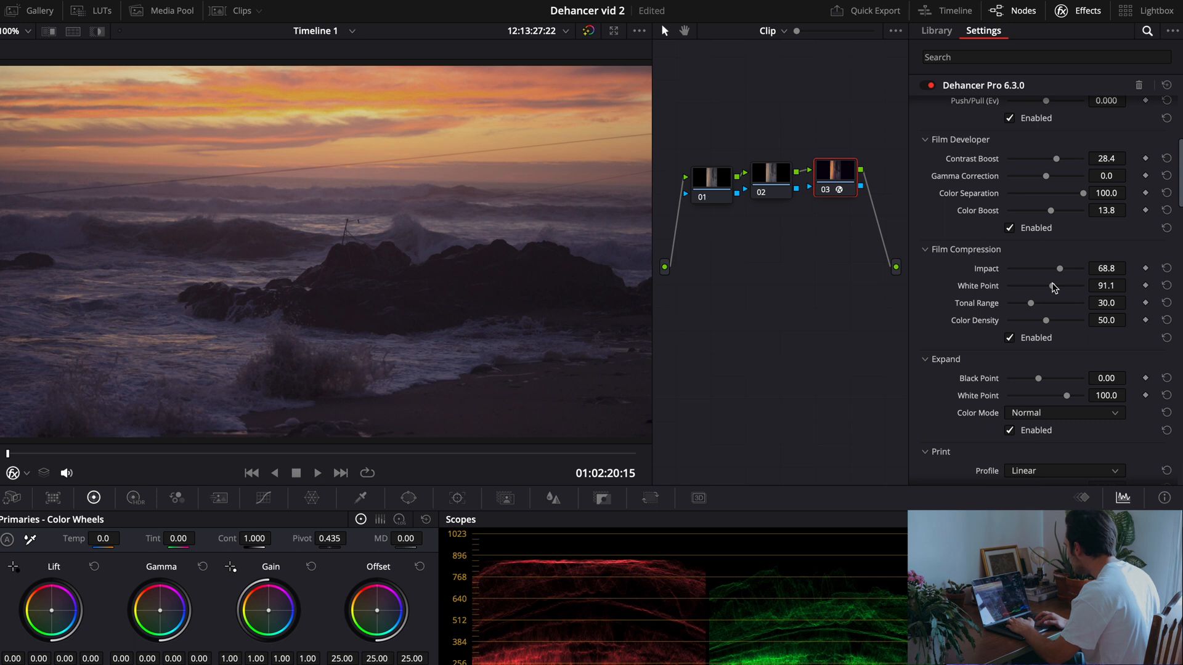
{"action": "mouse_move", "coordinate": [1048, 320]}
{"action": "left_mouse_down"}
{"action": "mouse_move", "coordinate": [1075, 320]}
{"action": "mouse_move", "coordinate": [1020, 329]}
{"action": "mouse_move", "coordinate": [1066, 336]}
{"action": "left_mouse_up"}
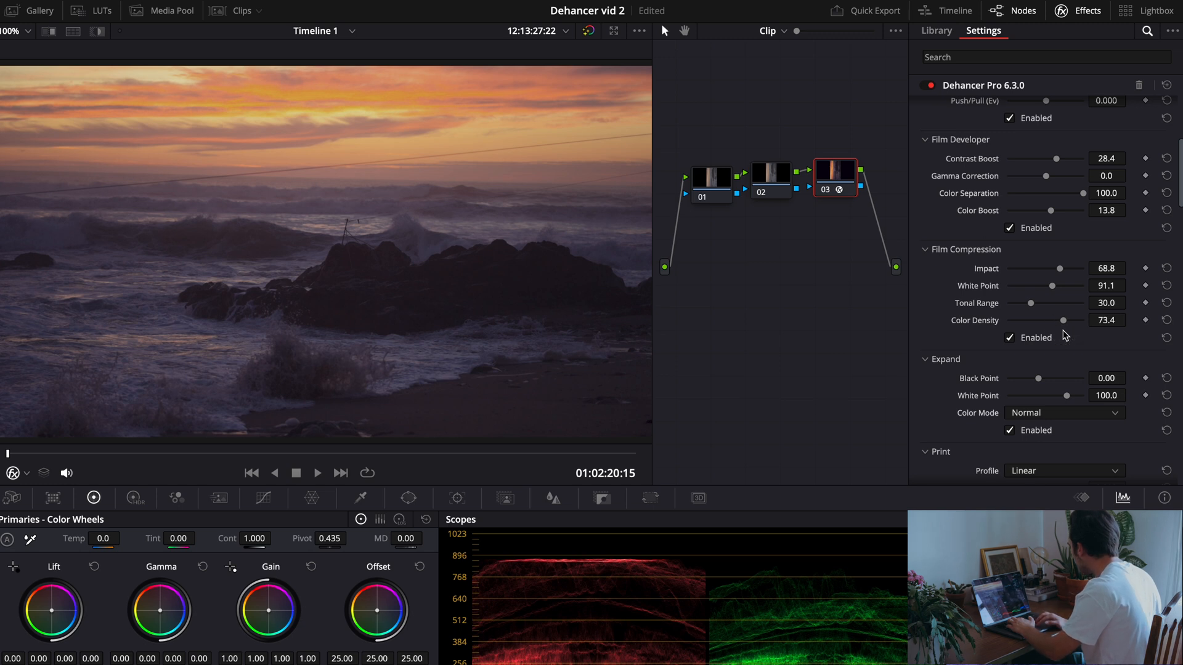
Try out the Black Point adjustment in the Expand section and reset it to its default.
{"action": "scroll", "coordinate": [1039, 336], "scroll_direction": "down", "scroll_amount": 3}
{"action": "mouse_move", "coordinate": [1038, 272]}
{"action": "left_mouse_down"}
{"action": "mouse_move", "coordinate": [1136, 267]}
{"action": "mouse_move", "coordinate": [990, 271]}
{"action": "mouse_move", "coordinate": [1037, 267]}
{"action": "mouse_move", "coordinate": [1041, 277]}
{"action": "left_mouse_up"}
{"action": "left_click", "coordinate": [1166, 272]}
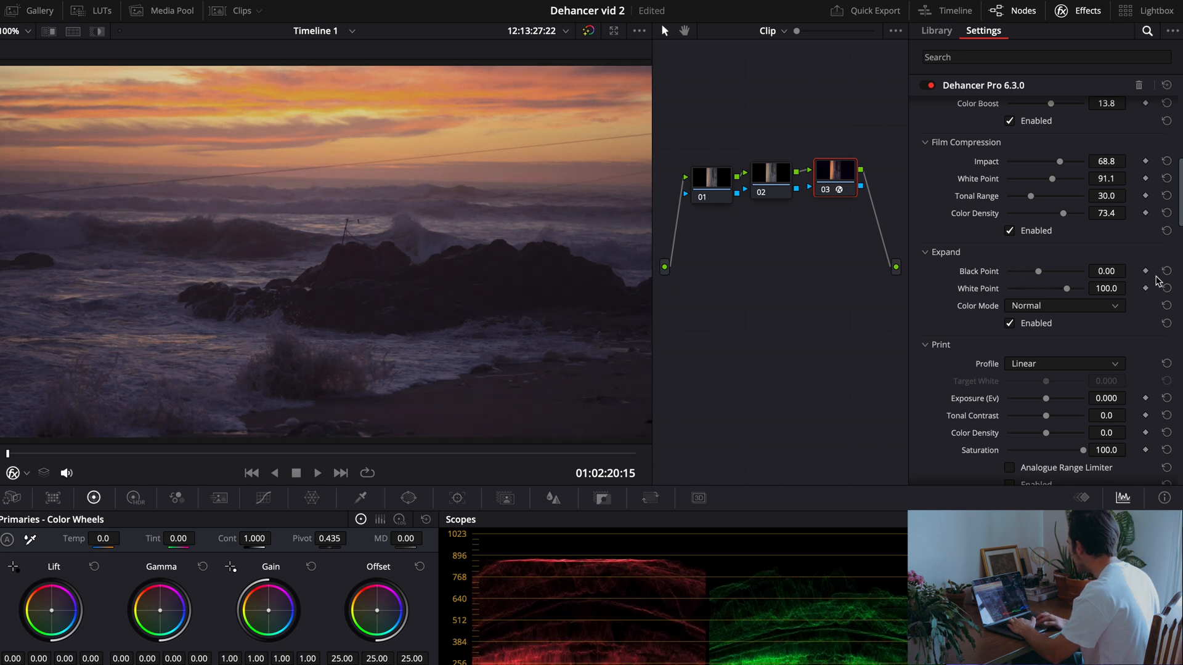
Set the Print profile to Kodak Endura Glossy Paper and enable the Print section.
{"action": "scroll", "coordinate": [1065, 323], "scroll_direction": "down", "scroll_amount": 1}
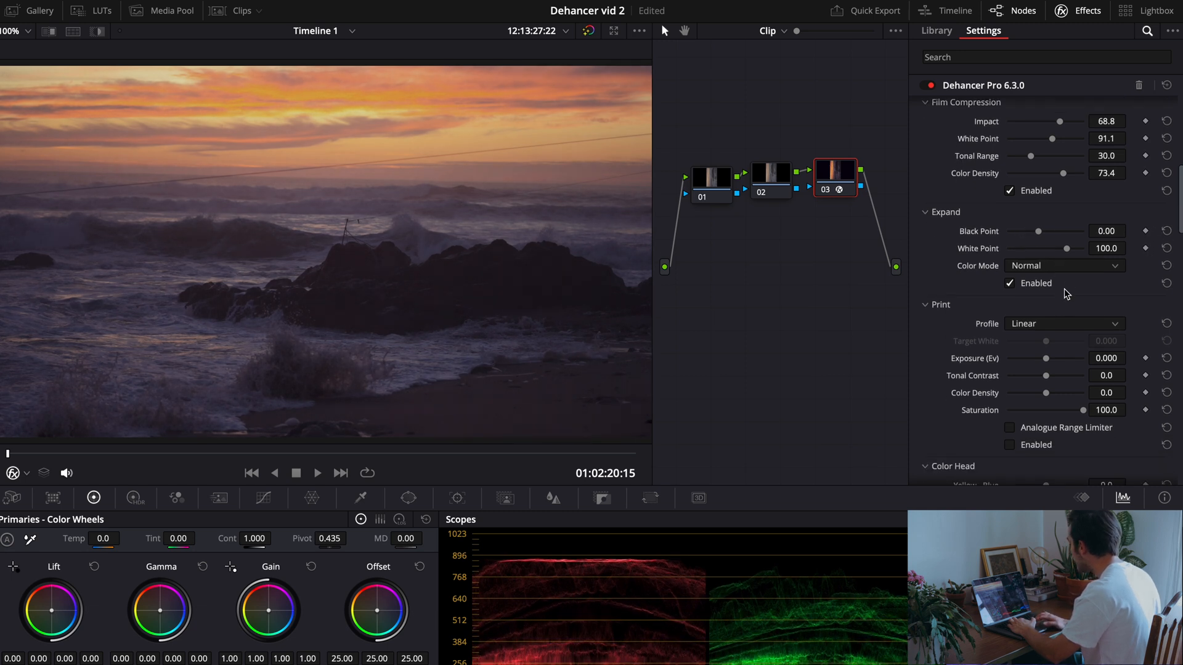
{"action": "scroll", "coordinate": [1063, 288], "scroll_direction": "down", "scroll_amount": 2}
{"action": "left_click", "coordinate": [1056, 258]}
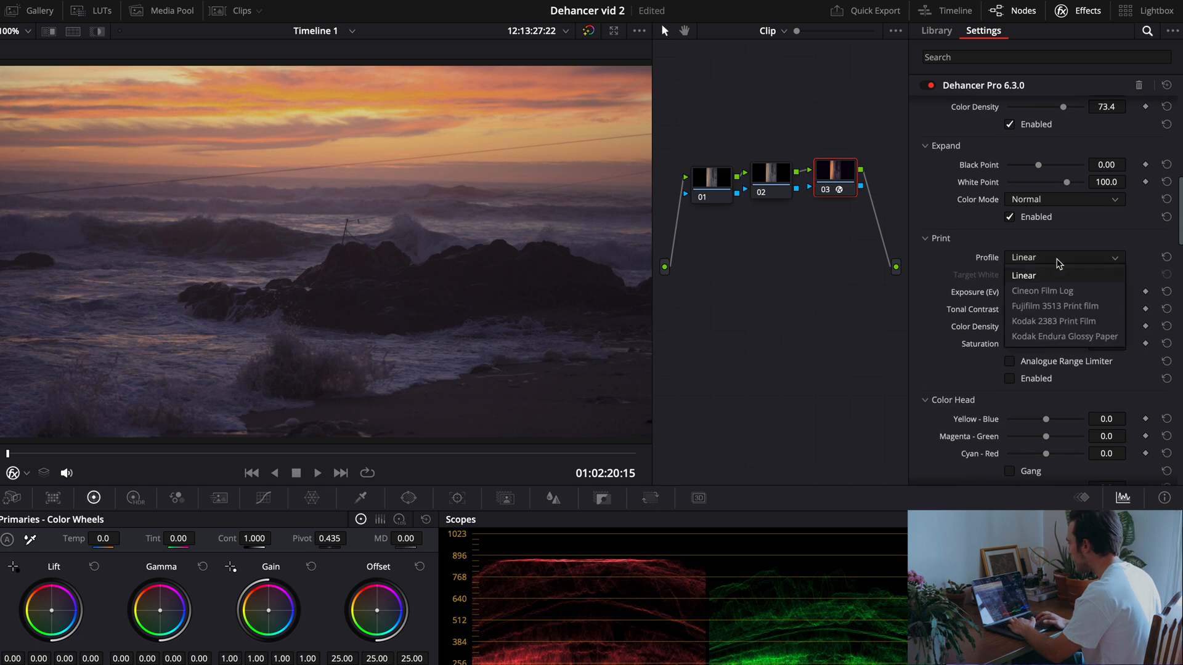
{"action": "left_click", "coordinate": [1106, 337]}
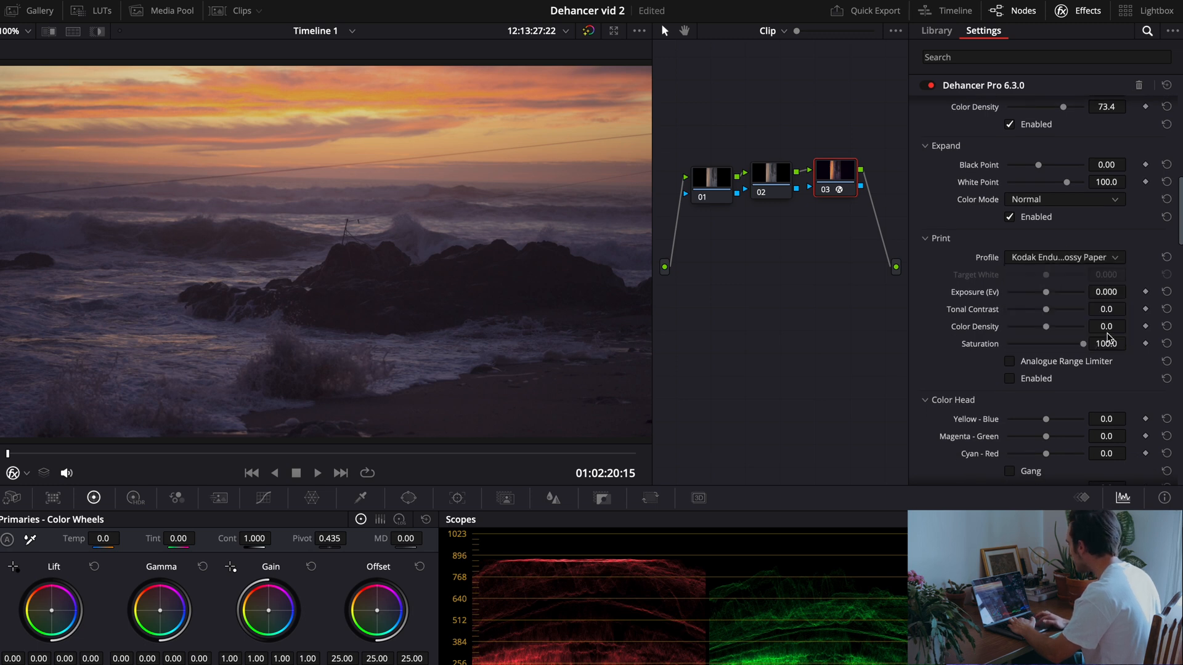
{"action": "left_click", "coordinate": [1042, 382]}
Compare the Linear and Kodak Endura Glossy Paper print profiles, and leave the Print profile on Linear.
{"action": "left_click", "coordinate": [1063, 259]}
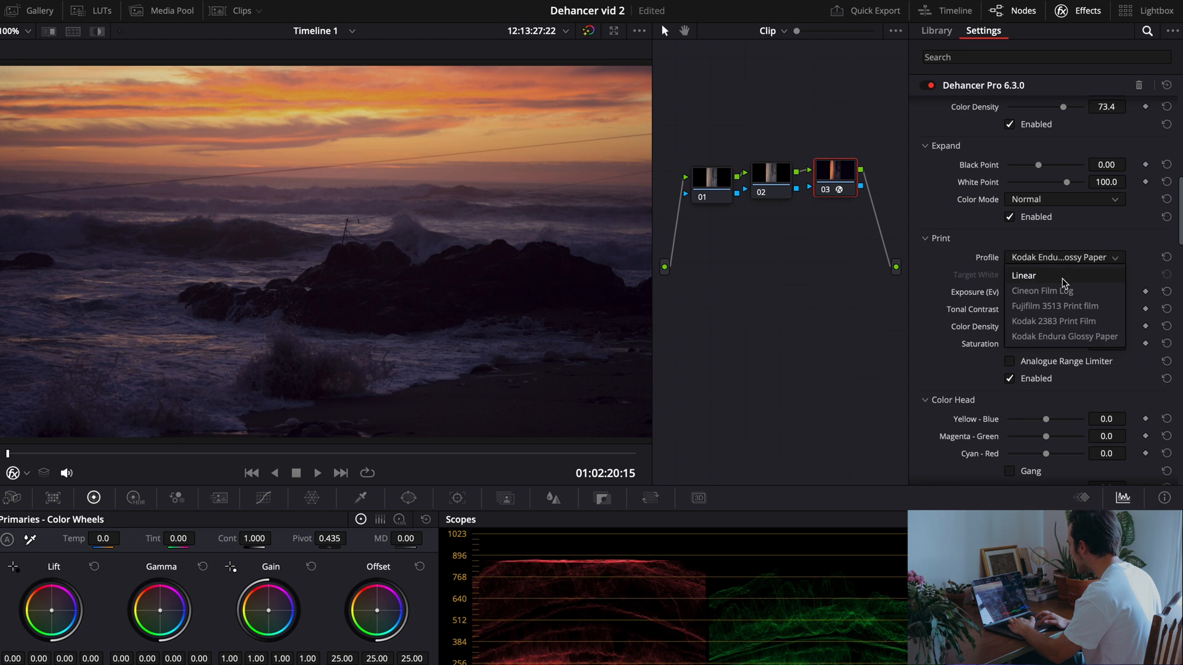
{"action": "left_click", "coordinate": [1060, 277]}
{"action": "left_click", "coordinate": [1057, 257]}
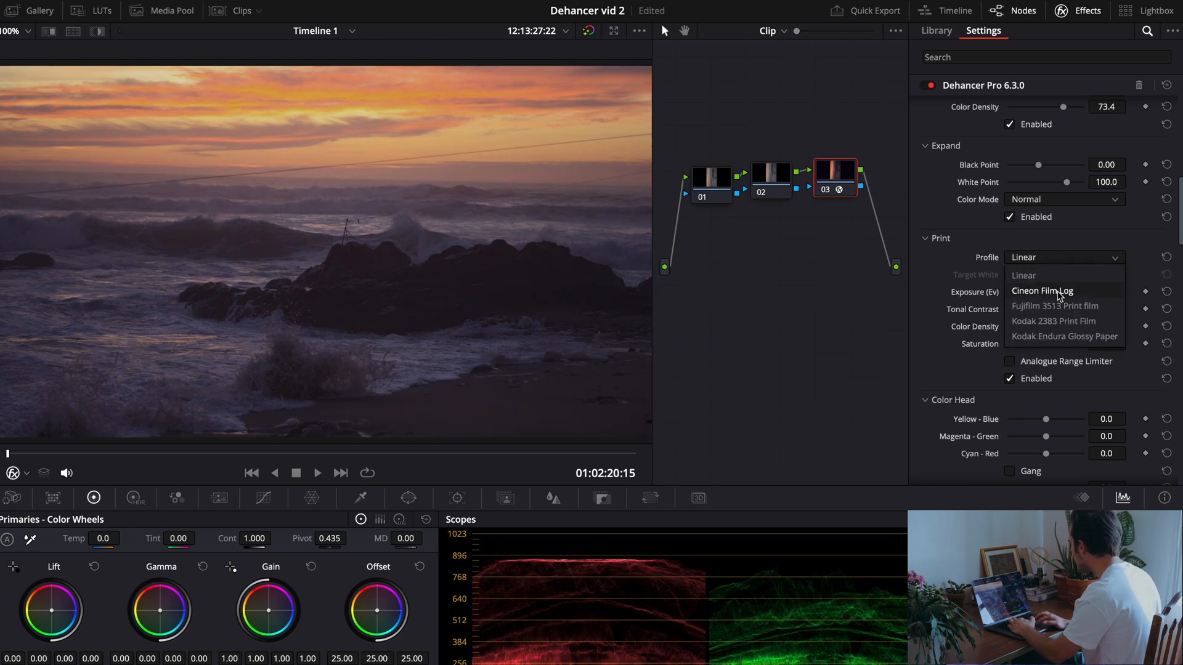
{"action": "left_click", "coordinate": [1055, 337]}
{"action": "left_click", "coordinate": [1082, 262]}
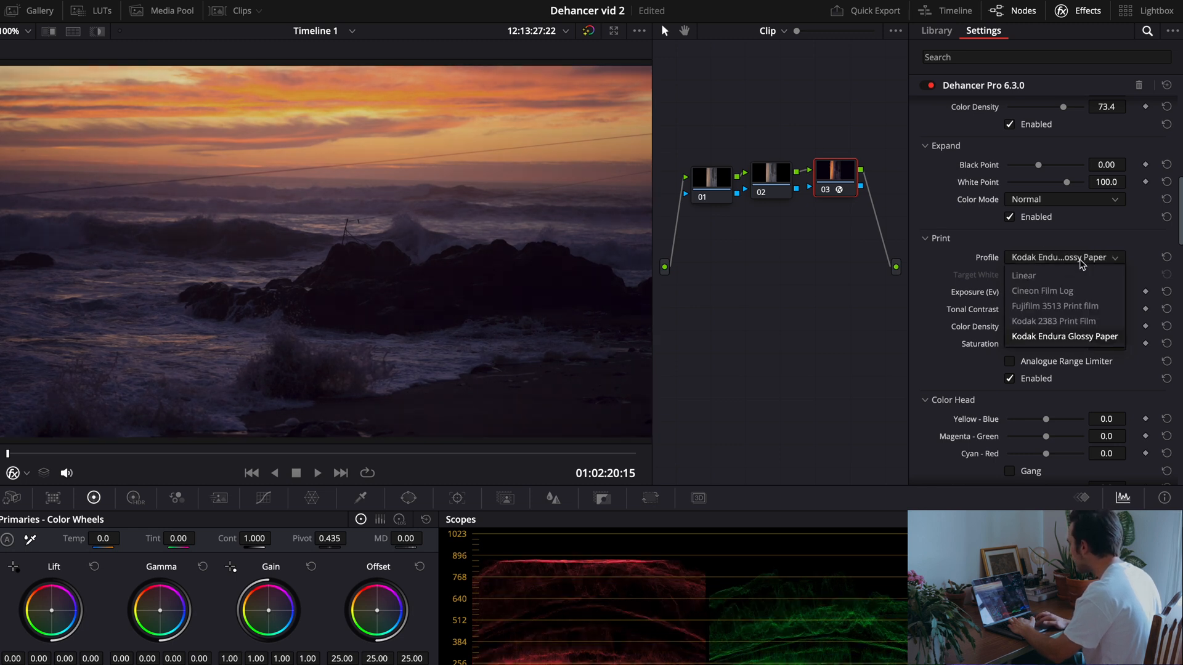
{"action": "left_click", "coordinate": [1026, 275]}
Enable the Color Head section, try out its color balance sliders, and reset all three to their defaults.
{"action": "scroll", "coordinate": [1066, 388], "scroll_direction": "down", "scroll_amount": 5}
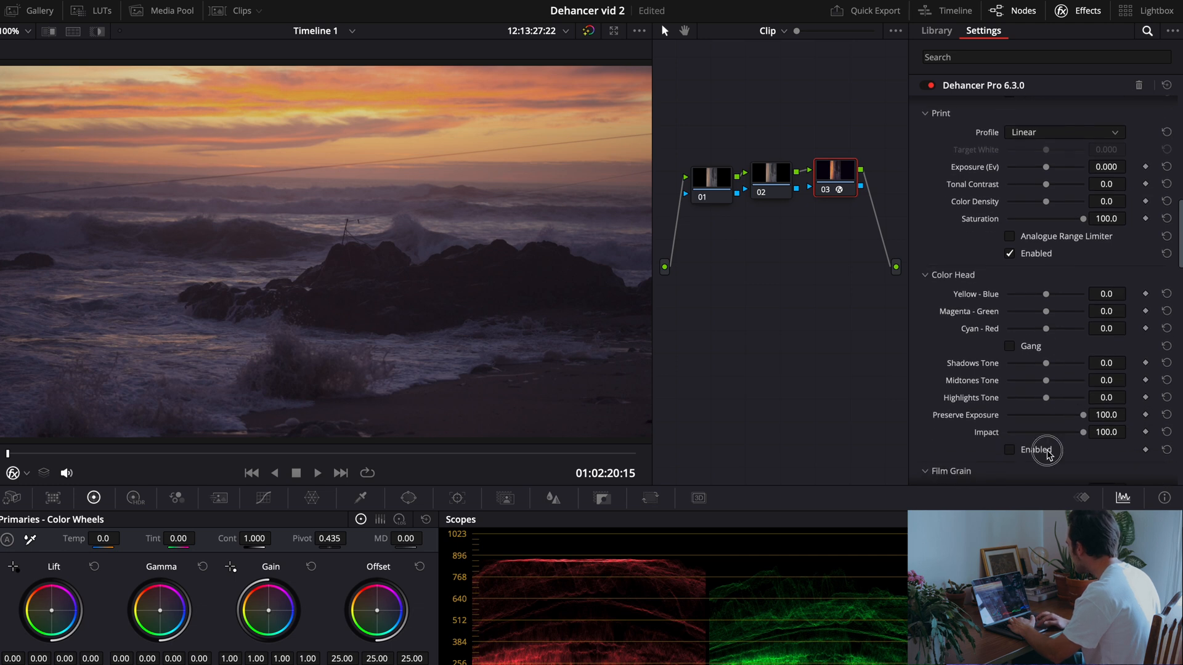
{"action": "left_click", "coordinate": [1010, 346]}
{"action": "mouse_move", "coordinate": [1046, 329]}
{"action": "left_mouse_down"}
{"action": "mouse_move", "coordinate": [1069, 325]}
{"action": "mouse_move", "coordinate": [1005, 330]}
{"action": "mouse_move", "coordinate": [1053, 327]}
{"action": "left_mouse_up"}
{"action": "left_click", "coordinate": [1166, 294]}
{"action": "left_click", "coordinate": [1166, 311]}
{"action": "left_click", "coordinate": [1166, 328]}
Set the Color Head's Yellow - Blue to about -8.7, Magenta - Green to 2.3 and Cyan - Red to -3.2.
{"action": "left_click_drag", "start_coordinate": [1052, 295], "coordinate": [1040, 299]}
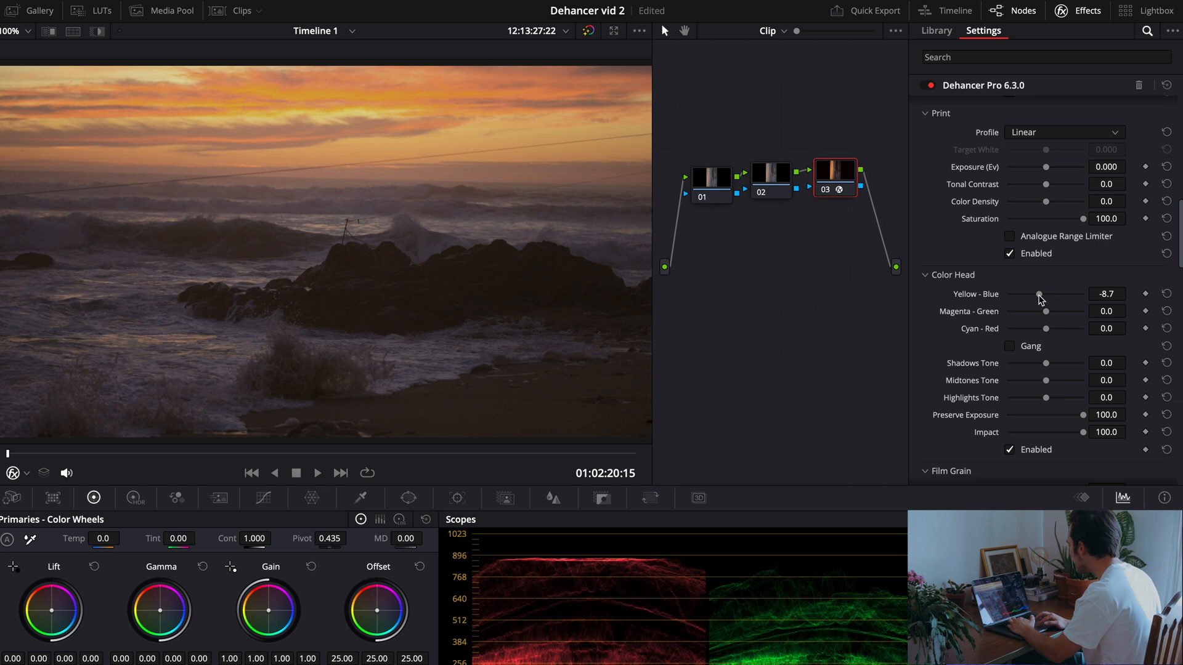
{"action": "left_click_drag", "start_coordinate": [1050, 316], "coordinate": [1050, 316]}
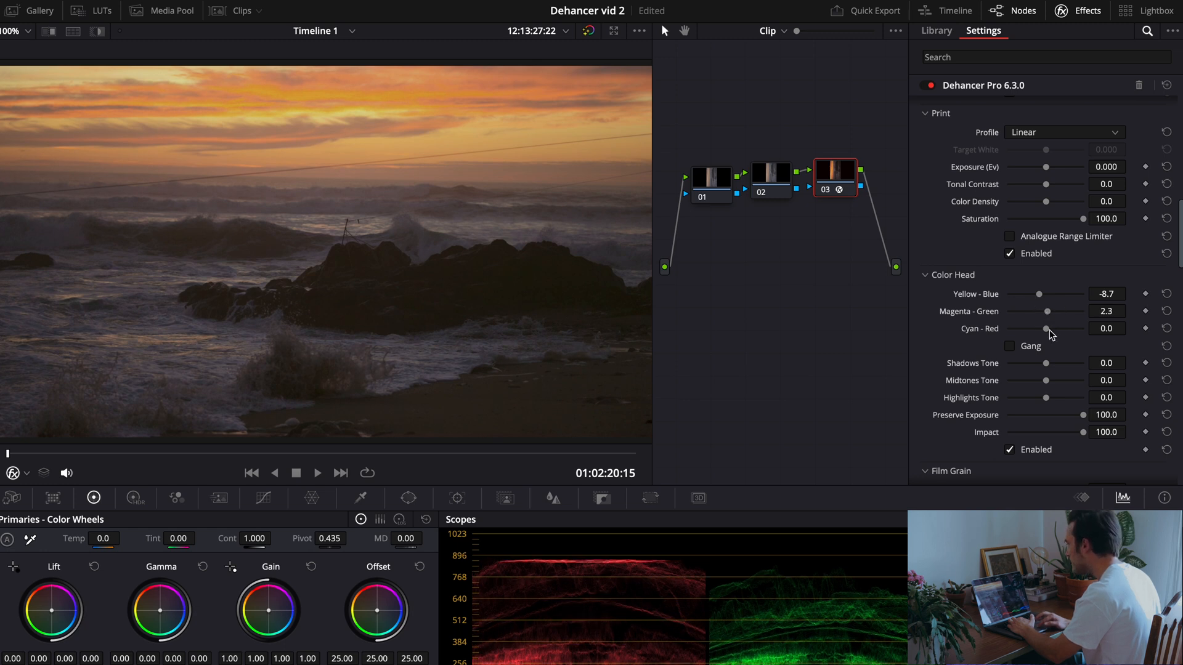
{"action": "left_click_drag", "start_coordinate": [1046, 333], "coordinate": [1045, 336]}
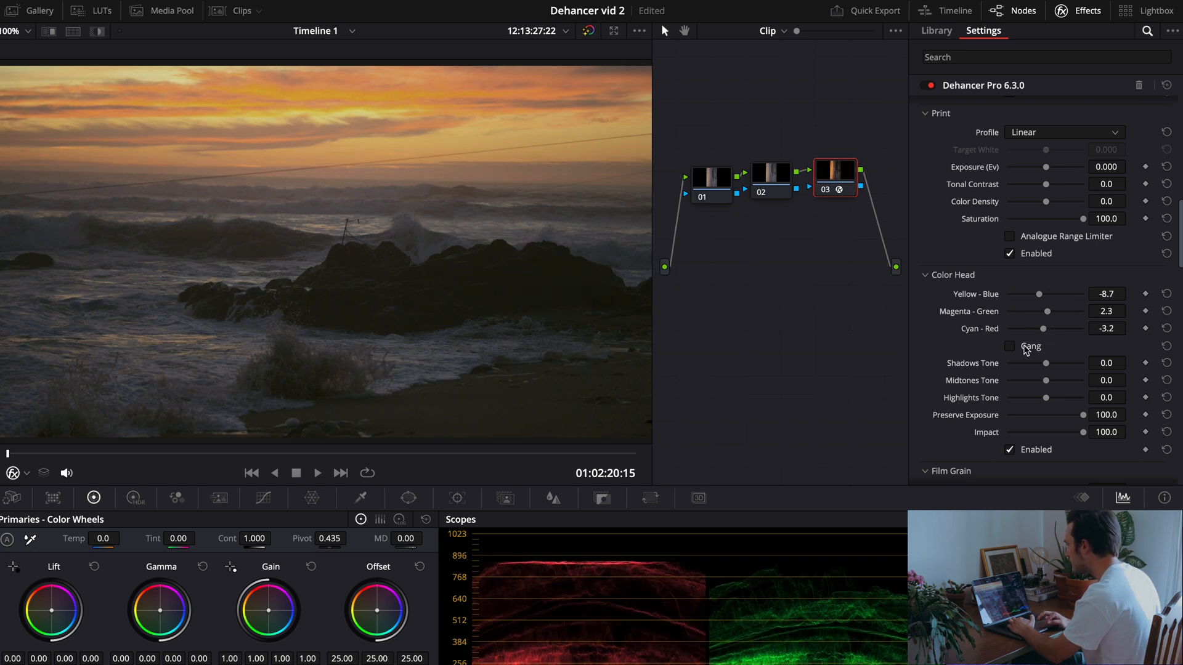
Compare the image with and without the Color Head adjustments, leaving the section enabled.
{"action": "left_click", "coordinate": [1035, 455]}
{"action": "left_click", "coordinate": [1035, 455]}
{"action": "left_click", "coordinate": [1035, 456]}
{"action": "left_click", "coordinate": [1035, 456]}
Enable Film Grain with Amount at about 58.7, Film Resolution 64.2, Shadows 15.6, Midtones 56.9 and Highlights 44.0.
{"action": "scroll", "coordinate": [1072, 445], "scroll_direction": "down", "scroll_amount": 8}
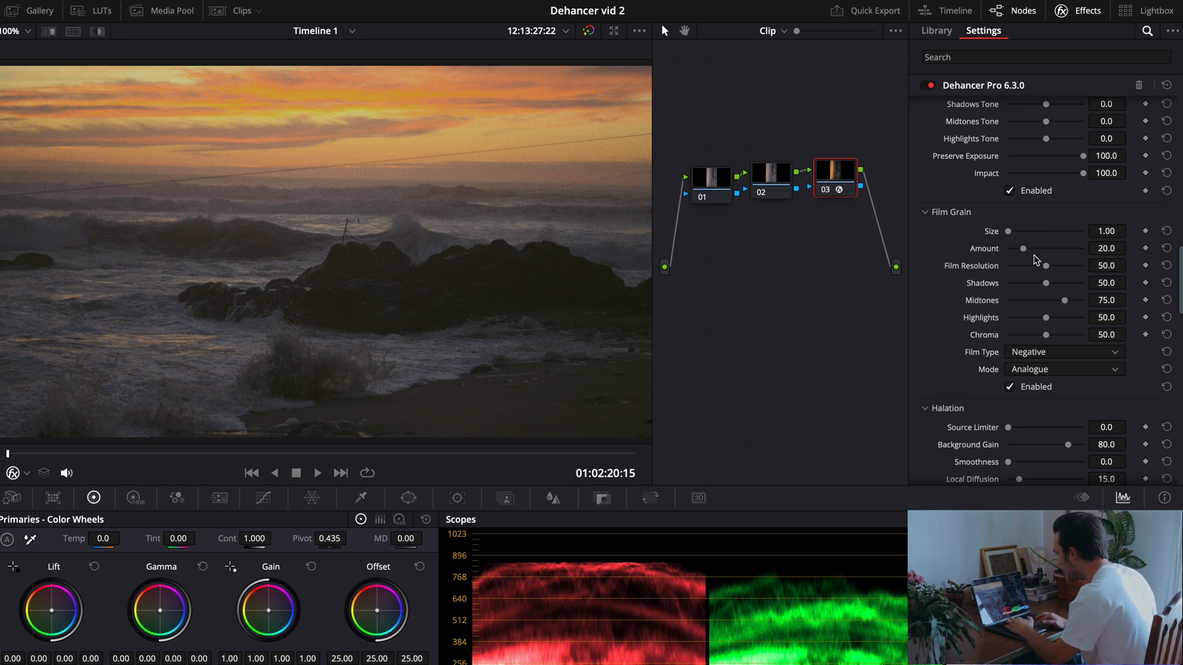
{"action": "left_click_drag", "start_coordinate": [1033, 251], "coordinate": [1041, 320]}
{"action": "left_click", "coordinate": [1020, 288]}
{"action": "left_click", "coordinate": [1060, 318]}
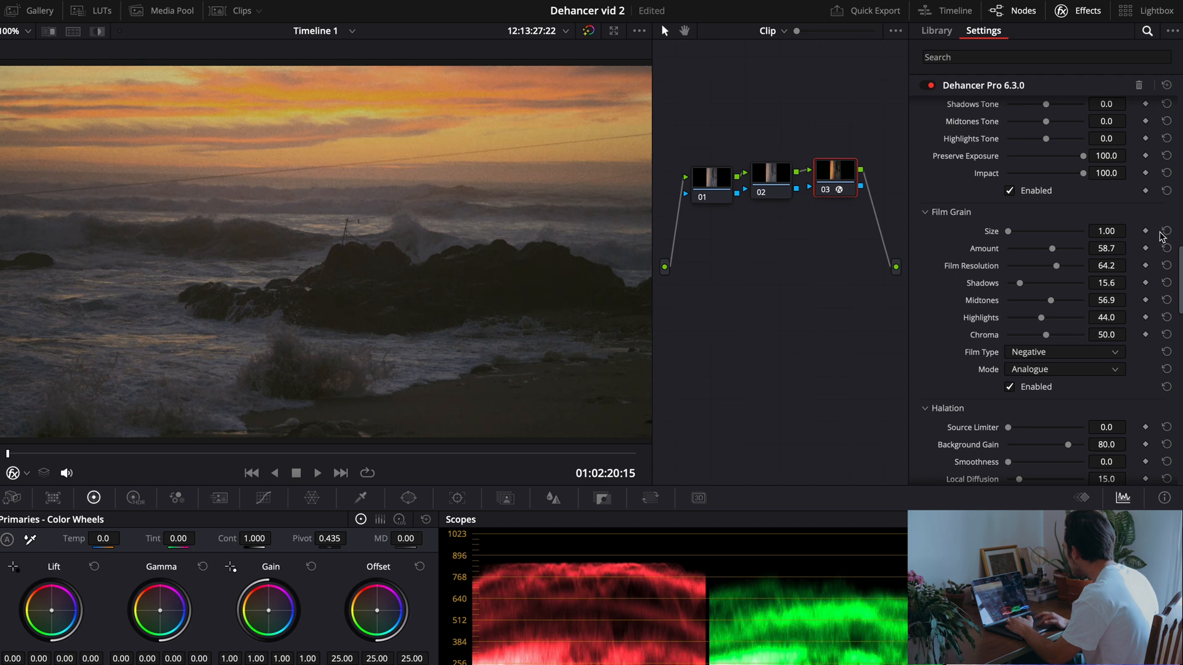
Try the Positive film type for the grain and return it to Negative.
{"action": "left_click", "coordinate": [1046, 352]}
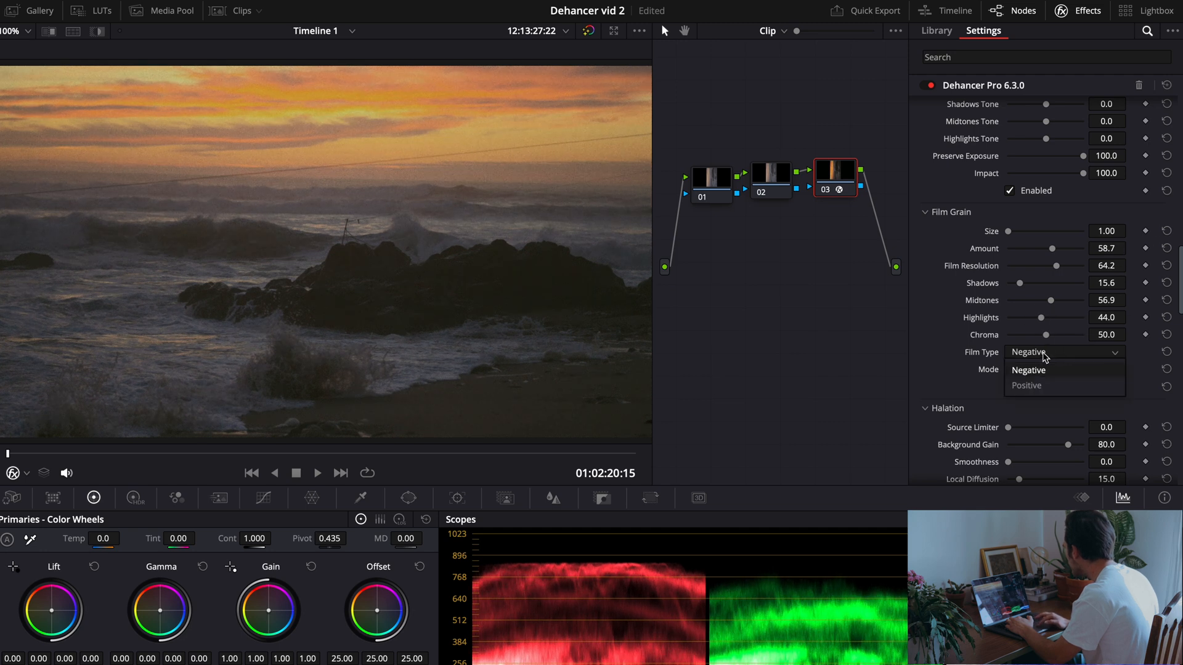
{"action": "left_click", "coordinate": [1044, 371]}
{"action": "left_click", "coordinate": [1046, 372]}
{"action": "left_click", "coordinate": [1047, 356]}
{"action": "left_click", "coordinate": [1048, 386]}
{"action": "left_click", "coordinate": [1046, 355]}
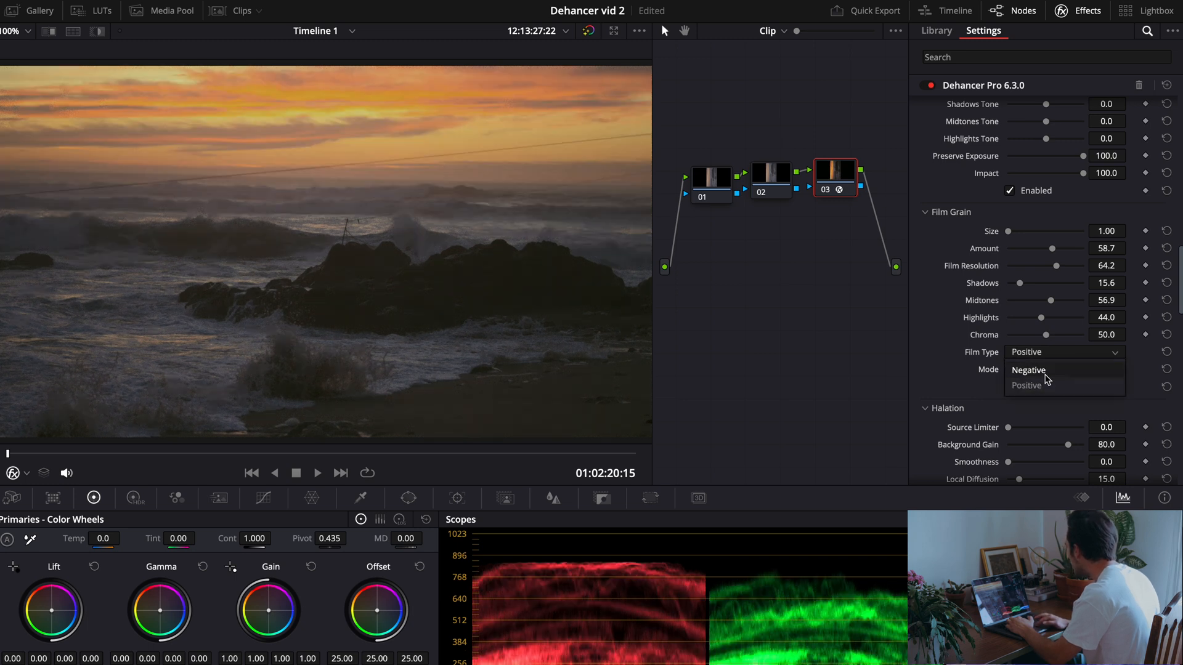
{"action": "left_click", "coordinate": [1046, 373]}
Set the grain Size to about 1.91 and Amount to 30.3, and play back the clip briefly to check it.
{"action": "left_click", "coordinate": [1015, 232]}
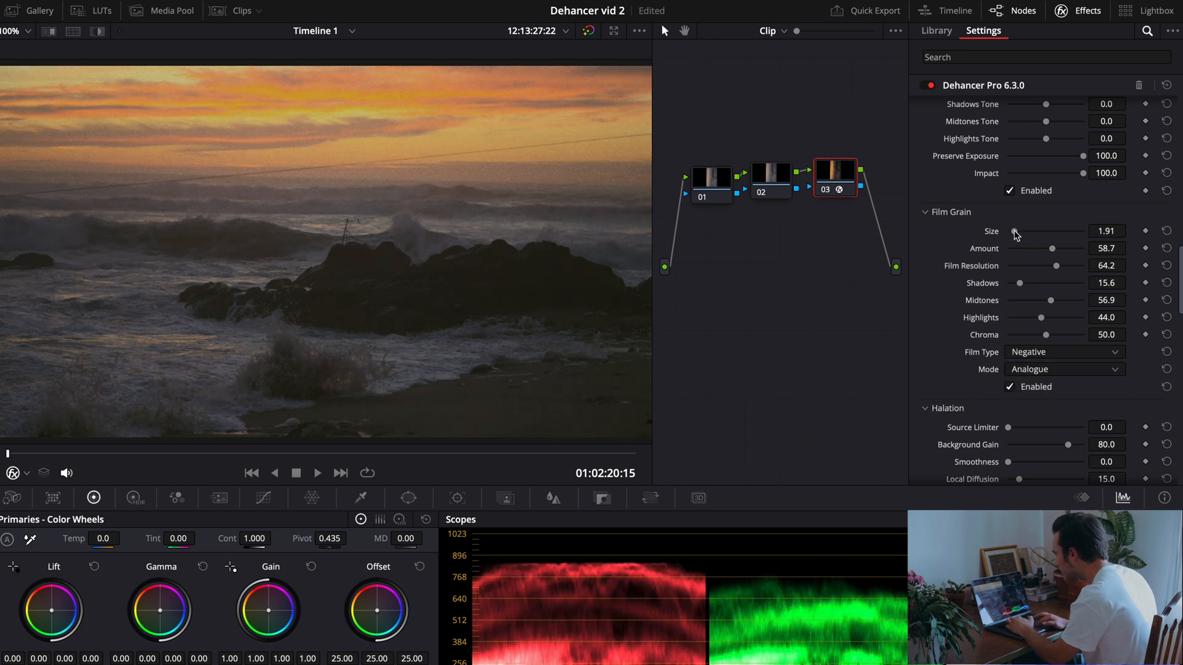
{"action": "mouse_move", "coordinate": [1053, 249]}
{"action": "left_mouse_down"}
{"action": "mouse_move", "coordinate": [1021, 246]}
{"action": "mouse_move", "coordinate": [1031, 251]}
{"action": "left_mouse_up"}
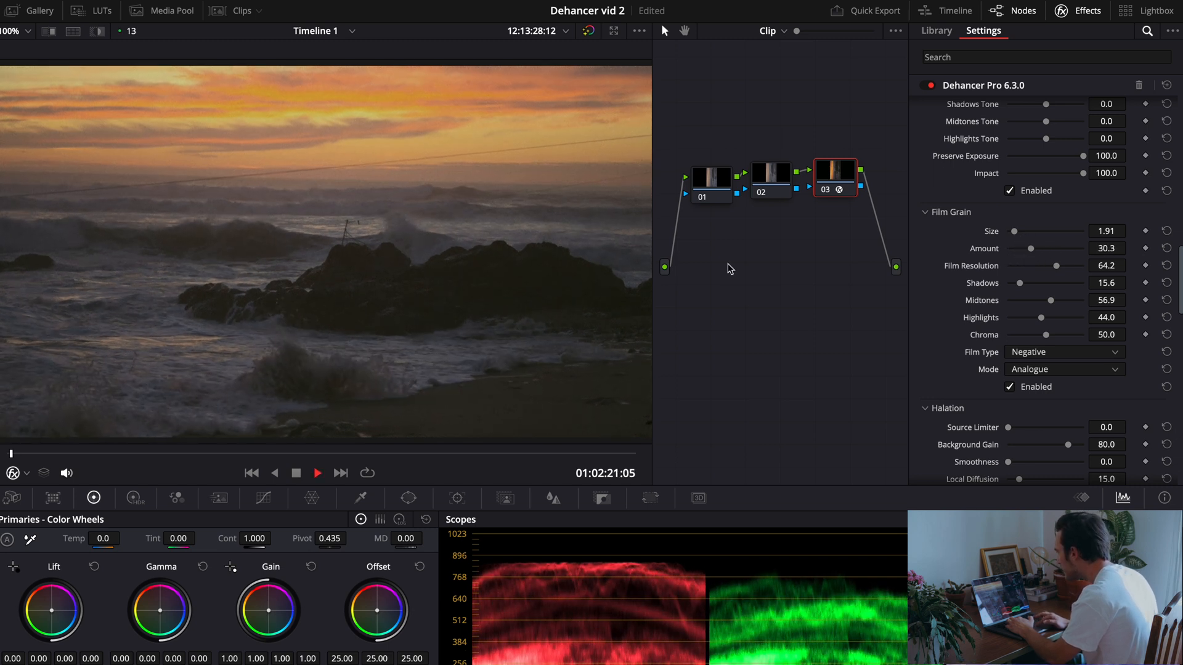
{"action": "key", "text": "space"}
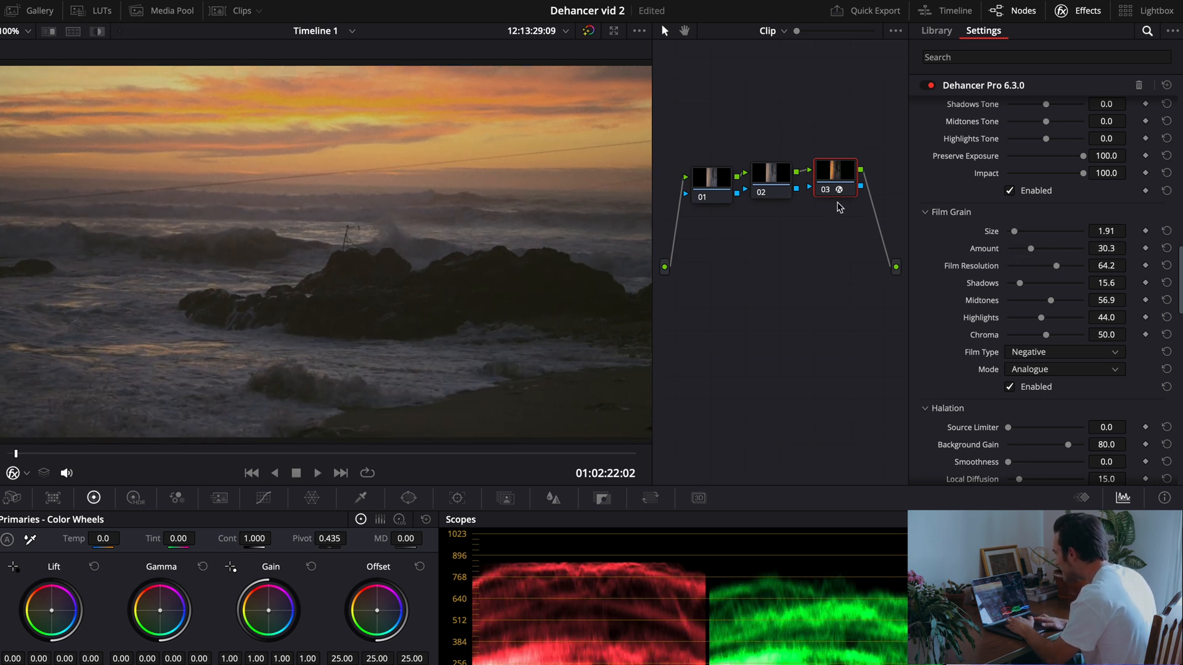
Disable Dehancer's Film Grain section and add a new serial node after node 03.
{"action": "left_click", "coordinate": [1036, 387]}
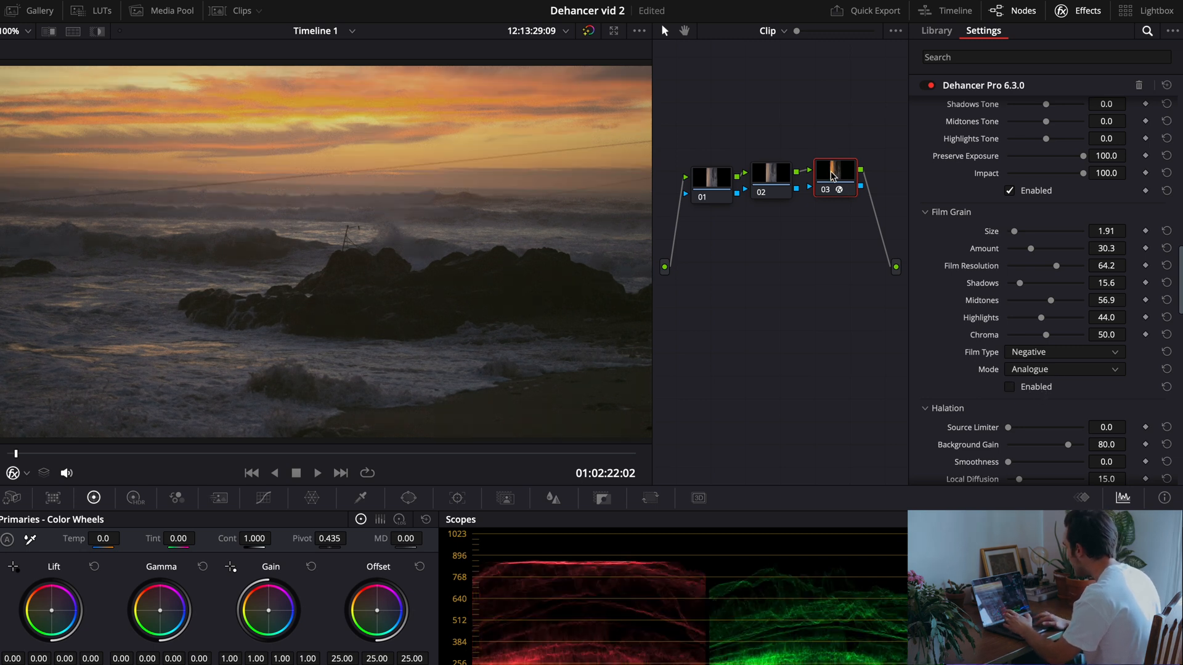
{"action": "key", "text": "alt+s"}
{"action": "left_click_drag", "start_coordinate": [705, 221], "coordinate": [771, 257]}
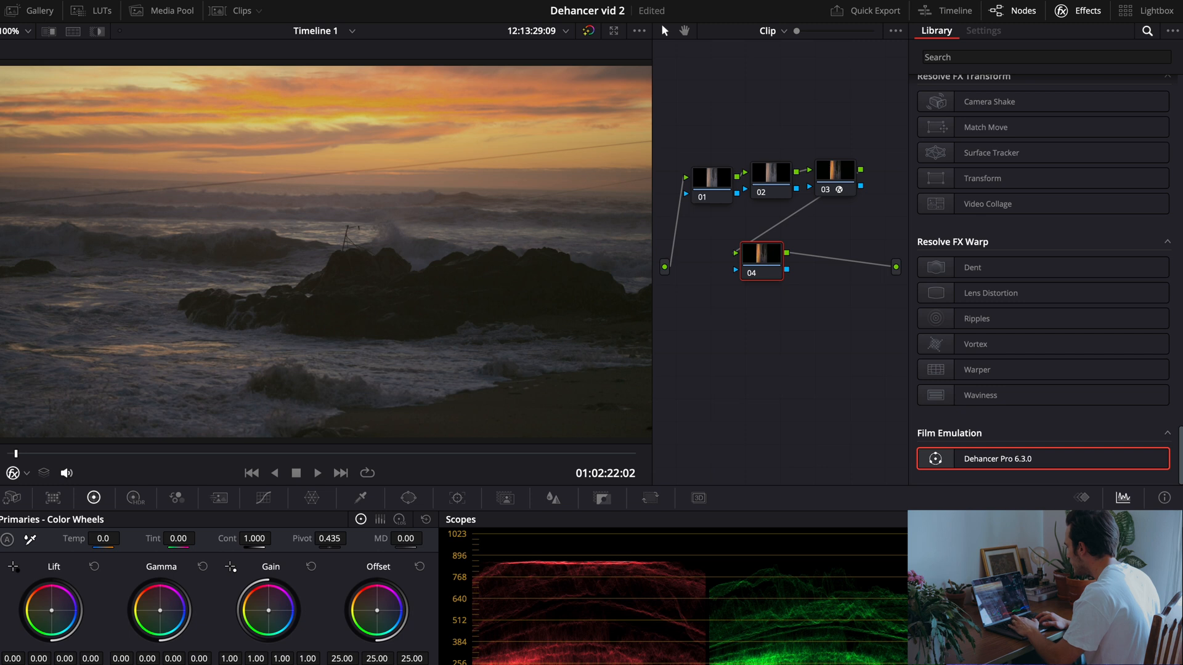
Search the effects library for "grain" and select the Film Grain effect.
{"action": "scroll", "coordinate": [1082, 222], "scroll_direction": "up", "scroll_amount": 15}
{"action": "left_click", "coordinate": [998, 57]}
{"action": "type", "text": "fe"}
{"action": "key", "text": "BackSpace"}
{"action": "left_click", "coordinate": [999, 57]}
{"action": "key", "text": "BackSpace"}
{"action": "key", "text": "BackSpace"}
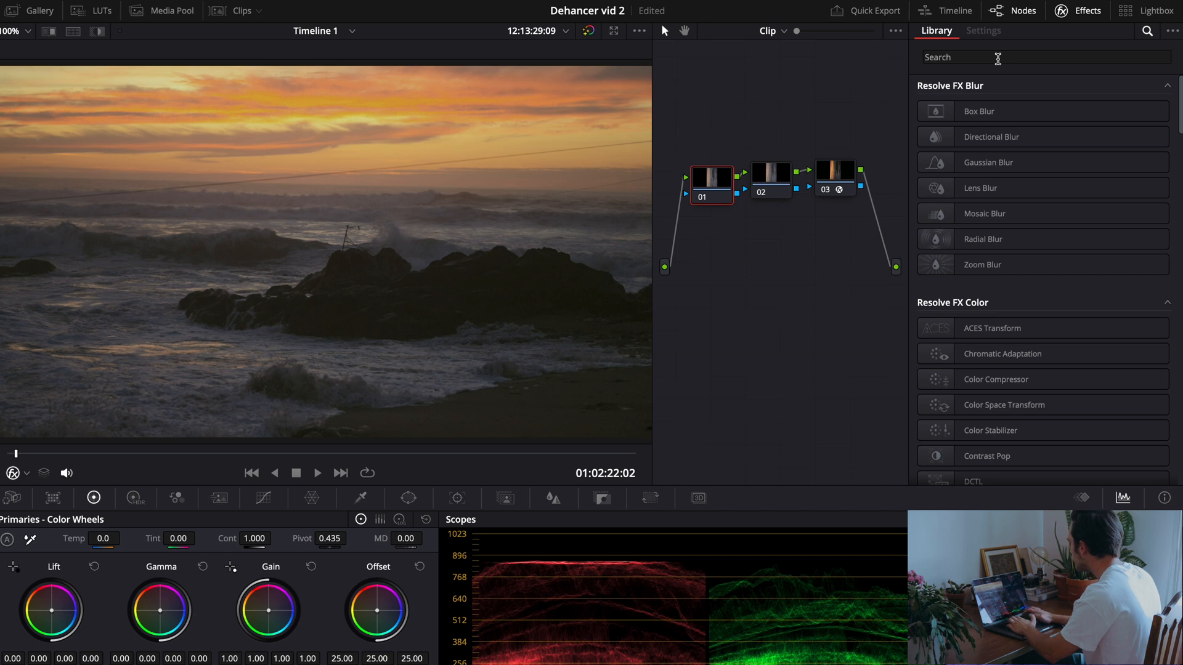
{"action": "type", "text": "grain"}
{"action": "left_click", "coordinate": [1000, 113]}
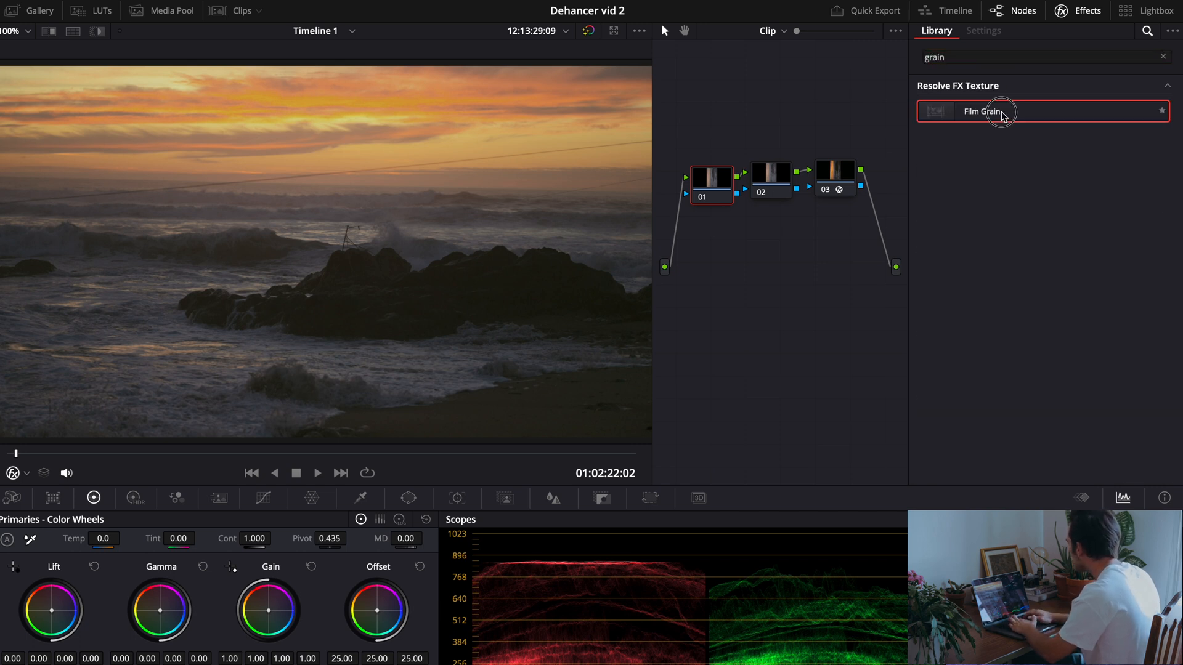
Insert a serial node following the Dehancer node and apply Resolve's Film Grain effect to it.
{"action": "left_click", "coordinate": [843, 173]}
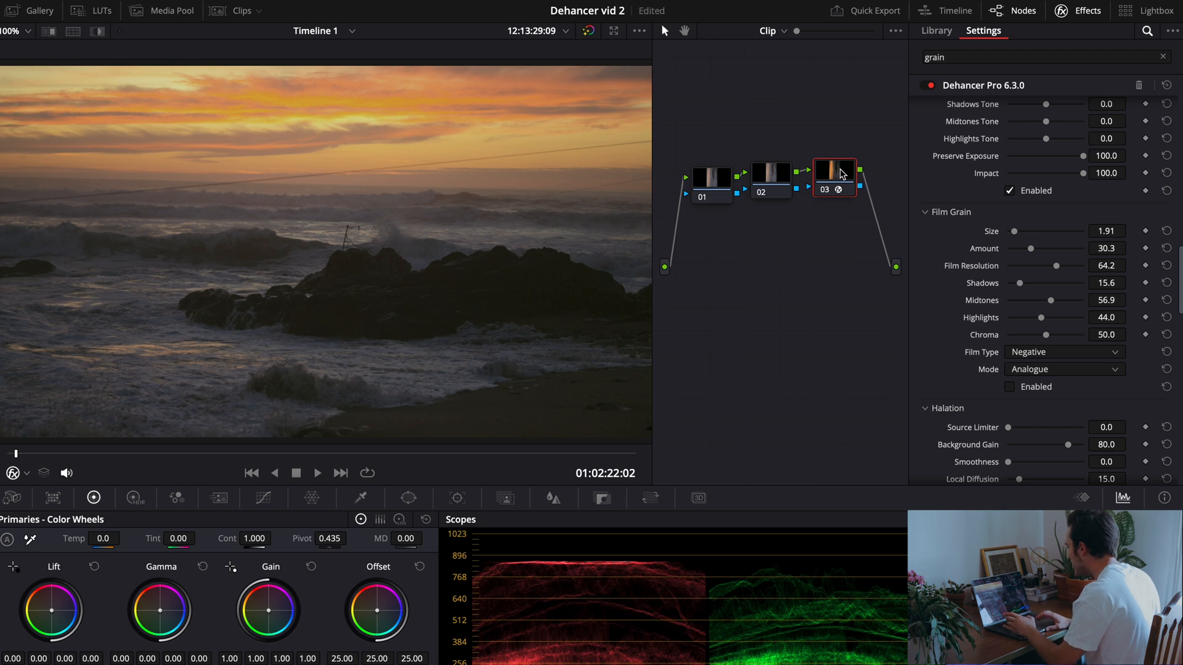
{"action": "key", "text": "alt+s"}
{"action": "left_click_drag", "start_coordinate": [678, 225], "coordinate": [728, 251]}
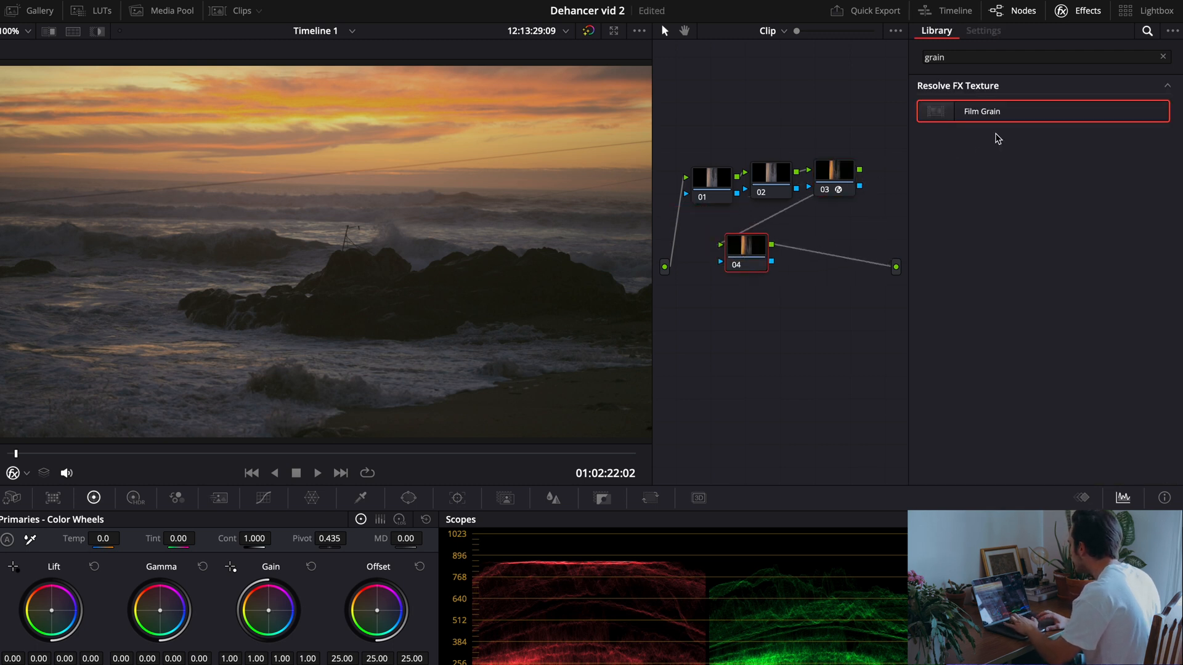
{"action": "left_click_drag", "start_coordinate": [989, 114], "coordinate": [762, 258]}
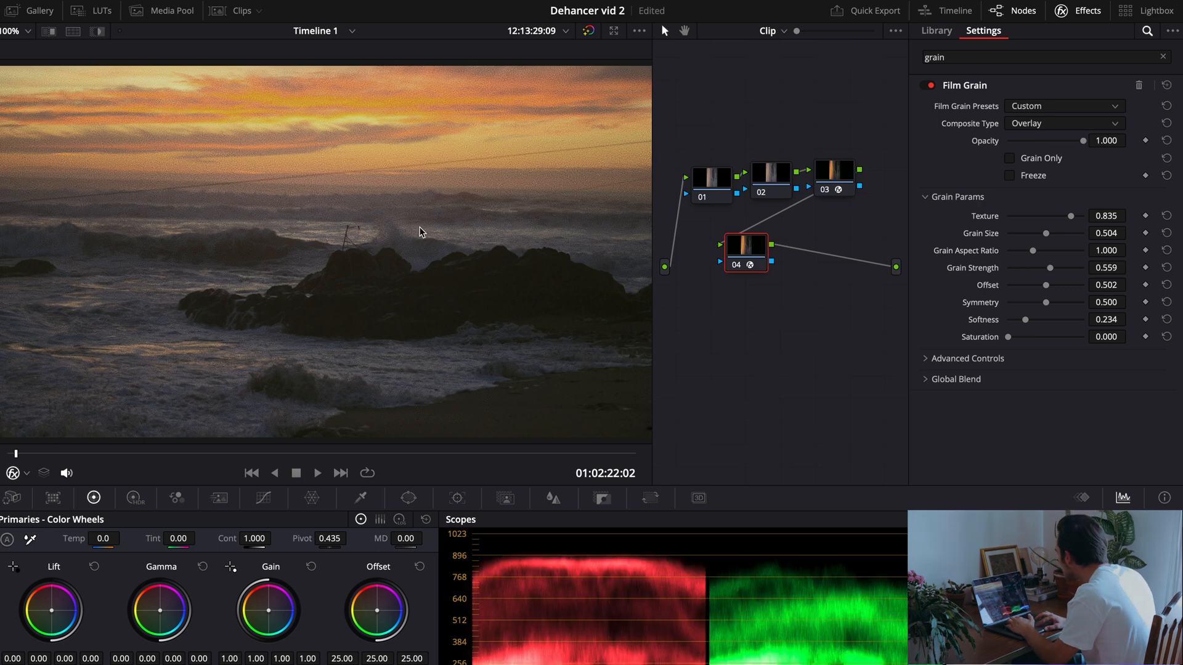
Set the Film Grain effect's Opacity to 0.500, Grain Size to 0.780 and Grain Aspect Ratio to 1.463, playing the clip to check.
{"action": "scroll", "coordinate": [411, 230], "scroll_direction": "up", "scroll_amount": 5}
{"action": "left_click_drag", "start_coordinate": [1083, 140], "coordinate": [1049, 151]}
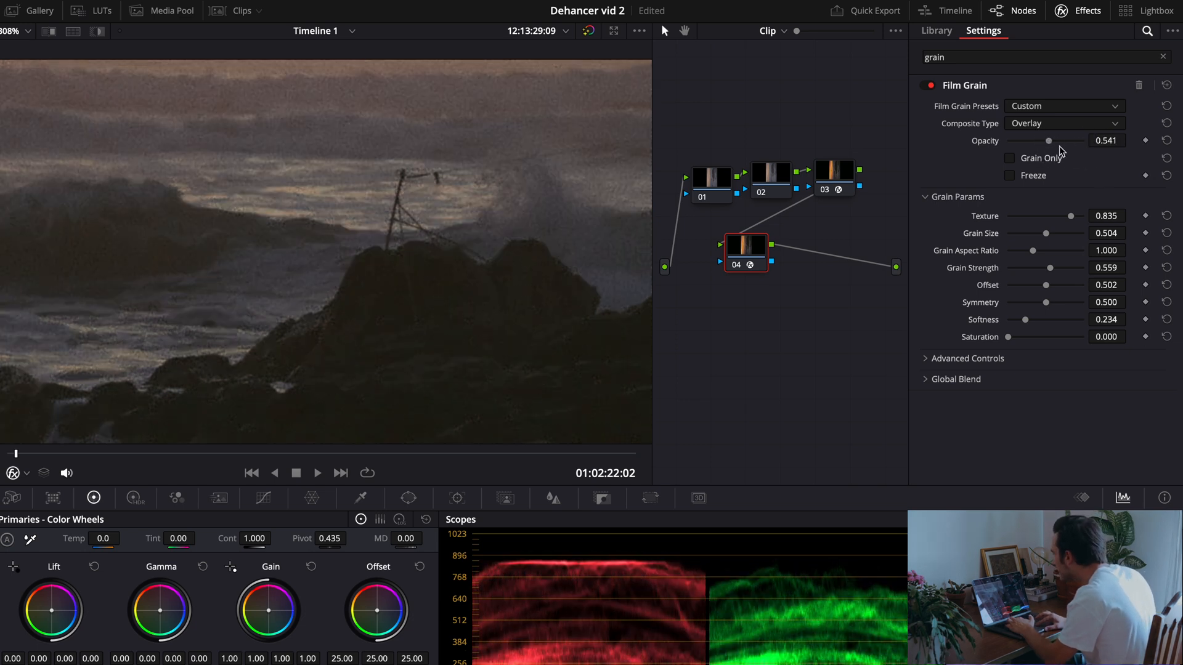
{"action": "left_click", "coordinate": [1165, 142]}
{"action": "left_click_drag", "start_coordinate": [1048, 236], "coordinate": [1069, 242]}
{"action": "key", "text": "space"}
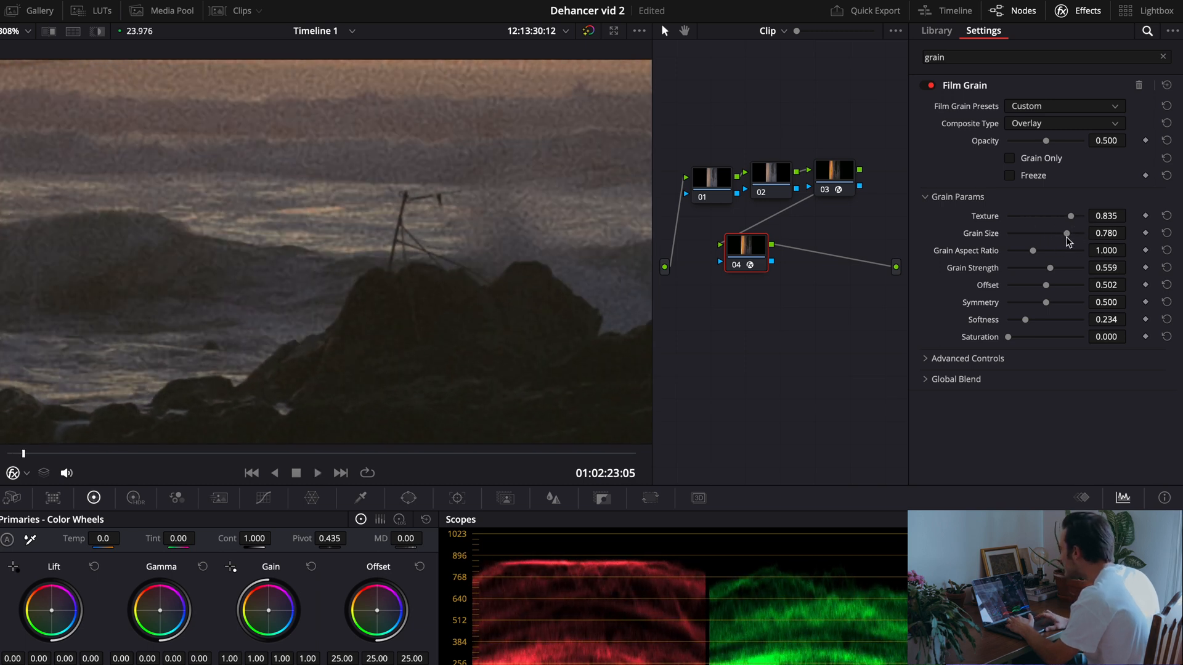
{"action": "left_click", "coordinate": [1057, 253]}
{"action": "key", "text": "space"}
{"action": "key", "text": "space"}
Disable Film Grain node 04, enable Halation in the Dehancer effect on node 03, and play back the clip.
{"action": "left_click", "coordinate": [734, 267]}
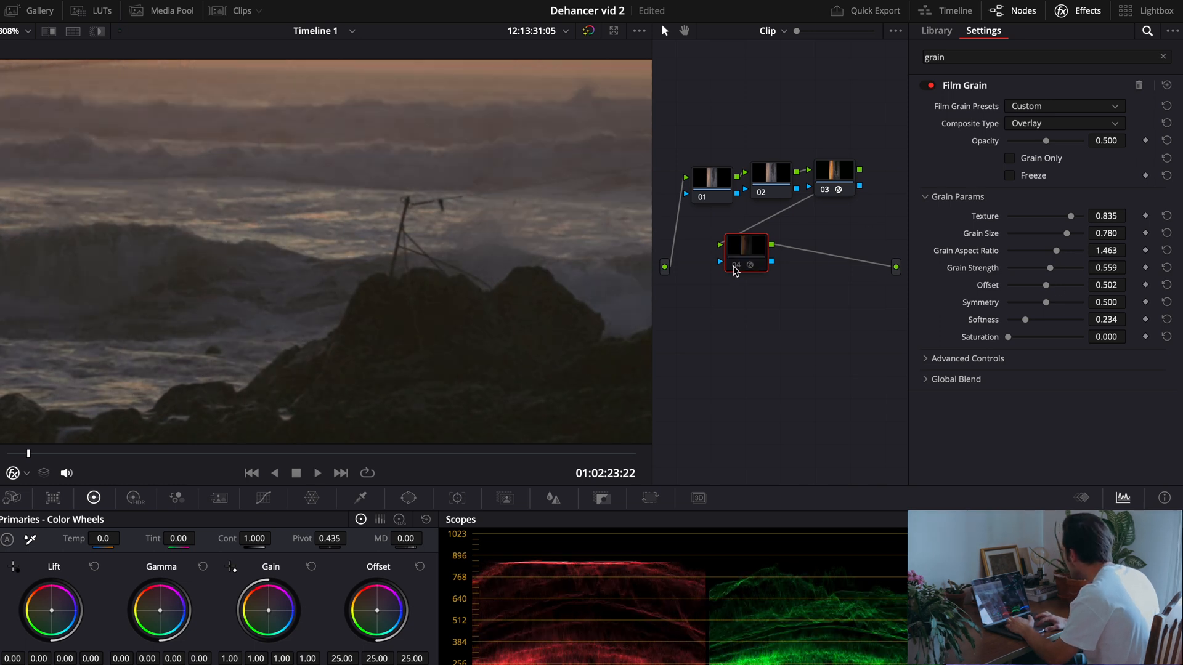
{"action": "left_click", "coordinate": [841, 182]}
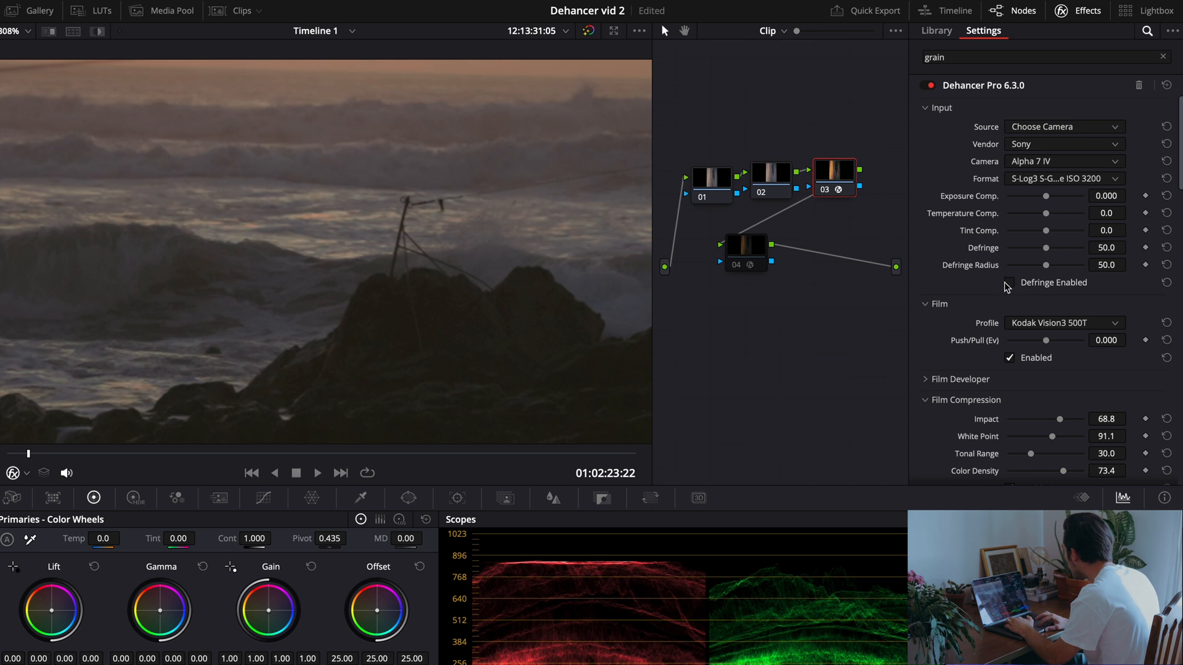
{"action": "scroll", "coordinate": [1004, 283], "scroll_direction": "down", "scroll_amount": 10}
{"action": "left_click", "coordinate": [1009, 255]}
{"action": "key", "text": "space"}
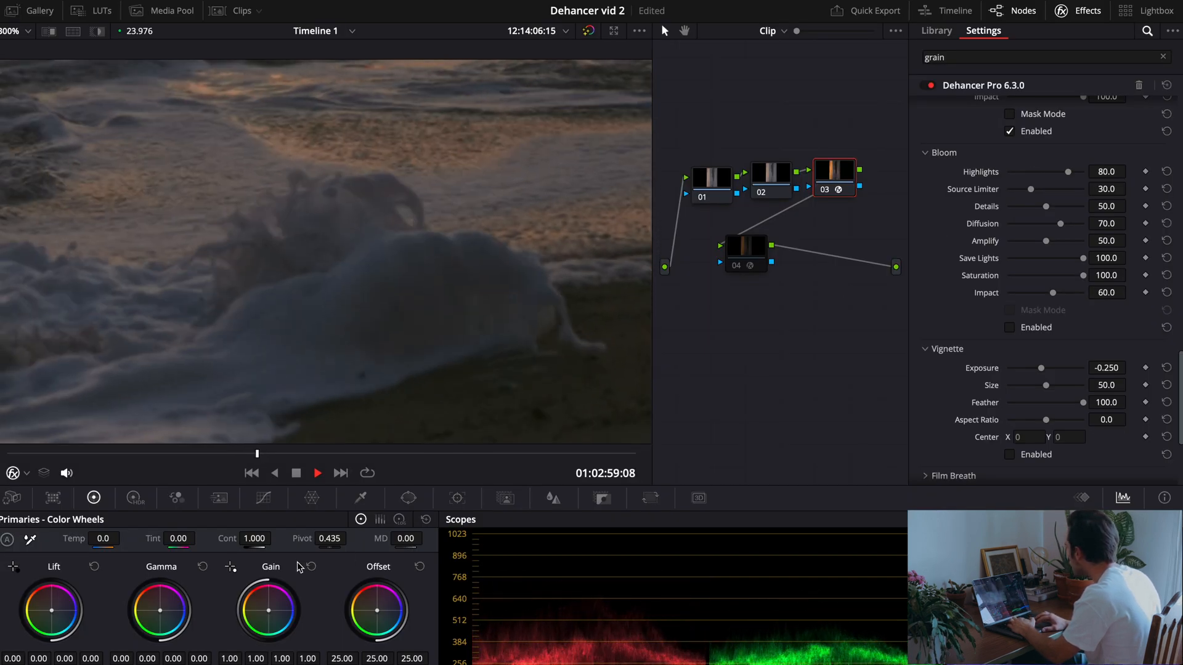
Enable Dehancer's Bloom and raise its Impact and Amplify to 100.0, checking different moments of the clip.
{"action": "left_click", "coordinate": [16, 454]}
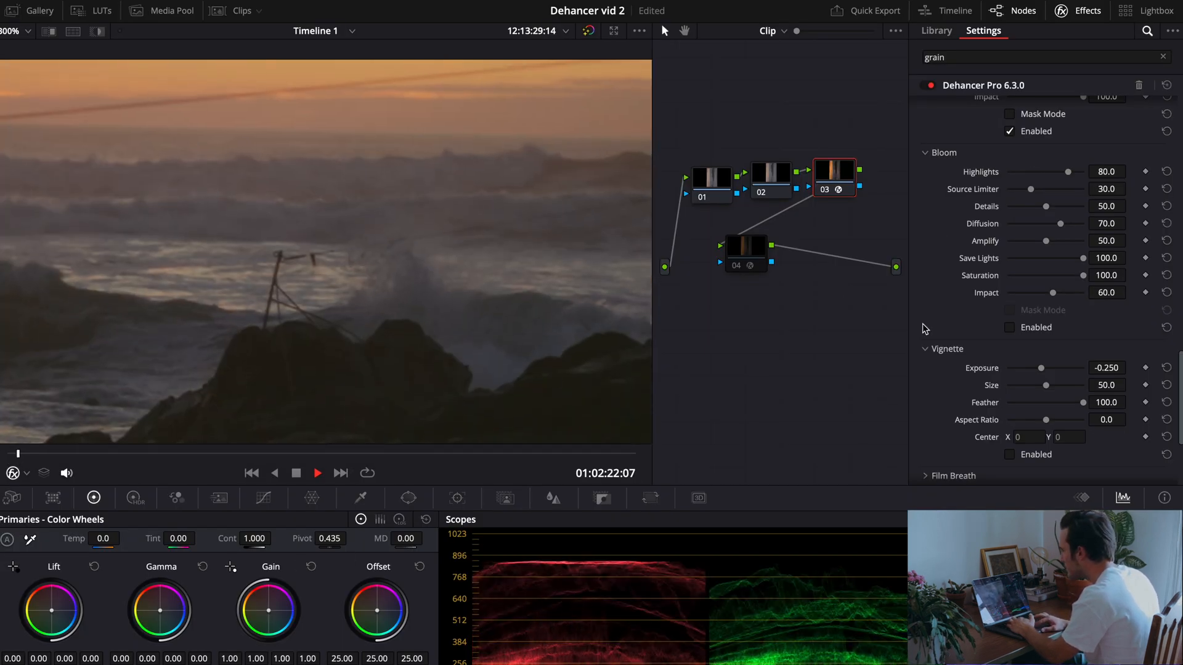
{"action": "left_click", "coordinate": [1036, 328]}
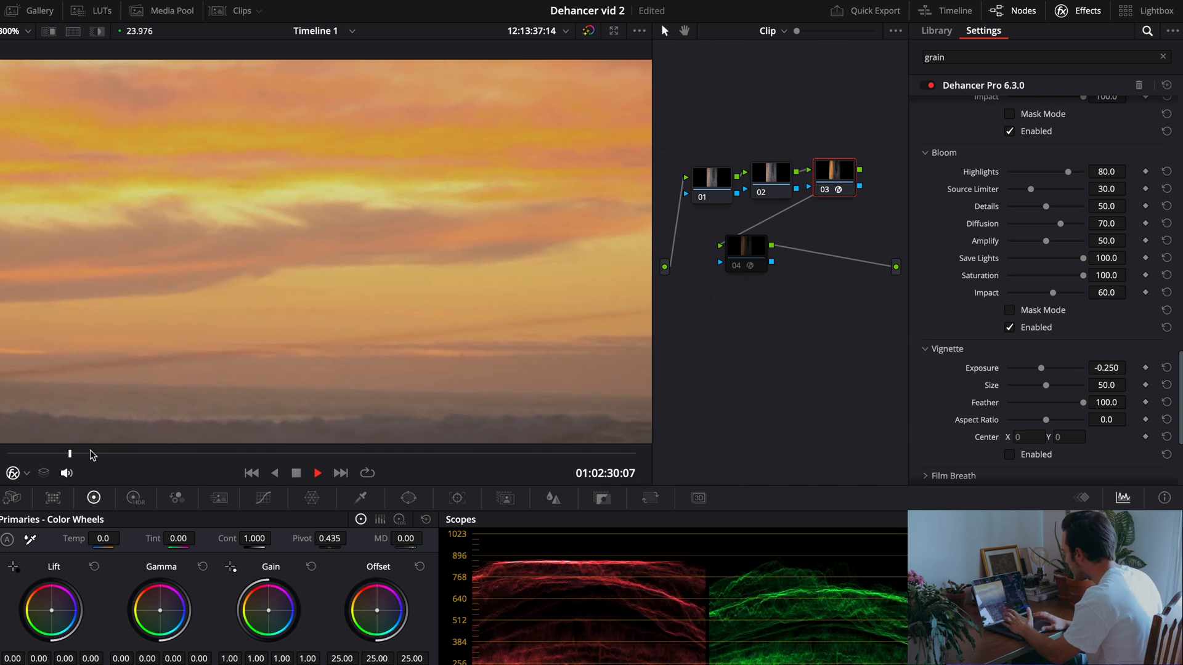
{"action": "left_click", "coordinate": [111, 454]}
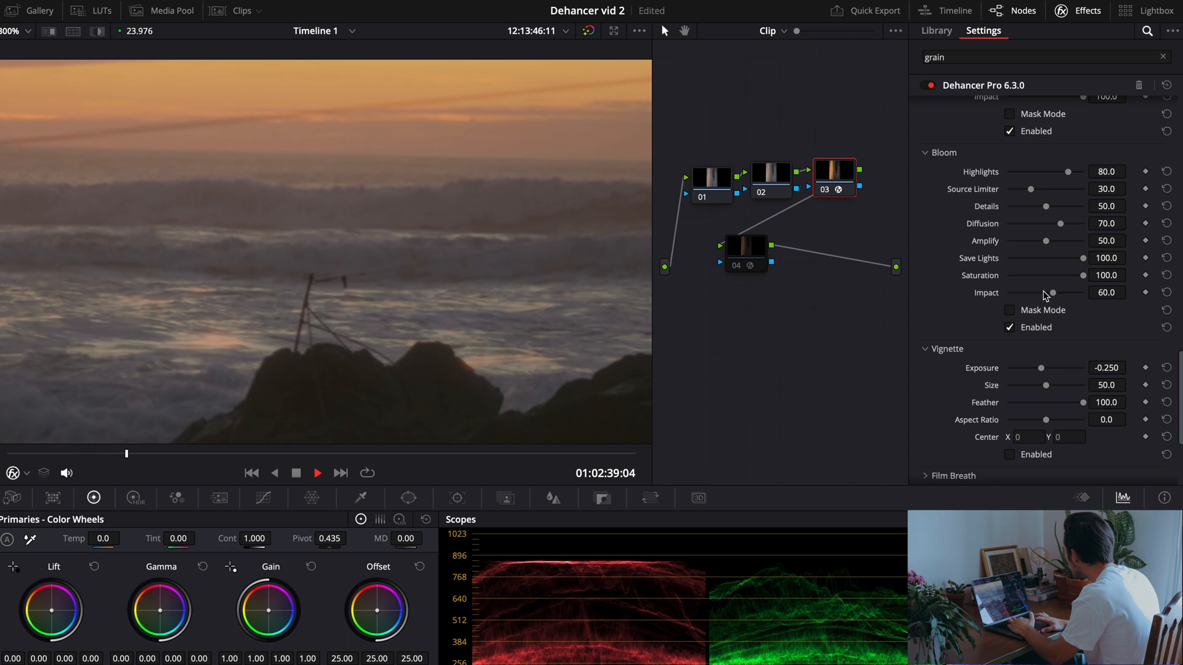
{"action": "left_click_drag", "start_coordinate": [1055, 295], "coordinate": [1182, 277]}
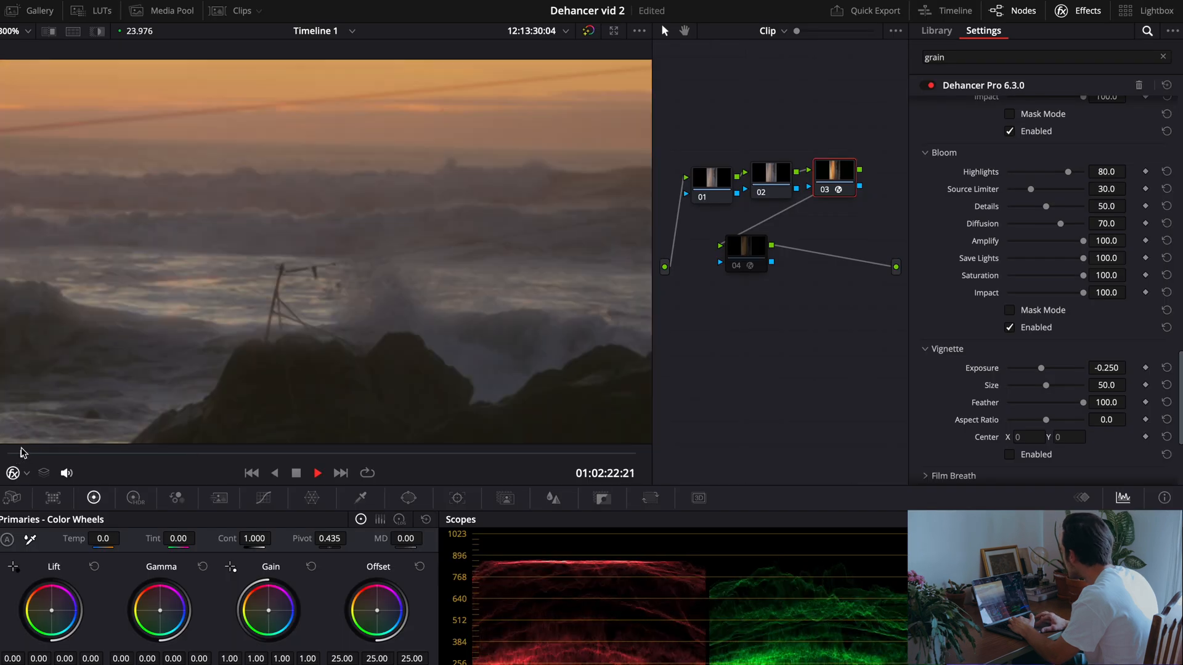
{"action": "key", "text": "space"}
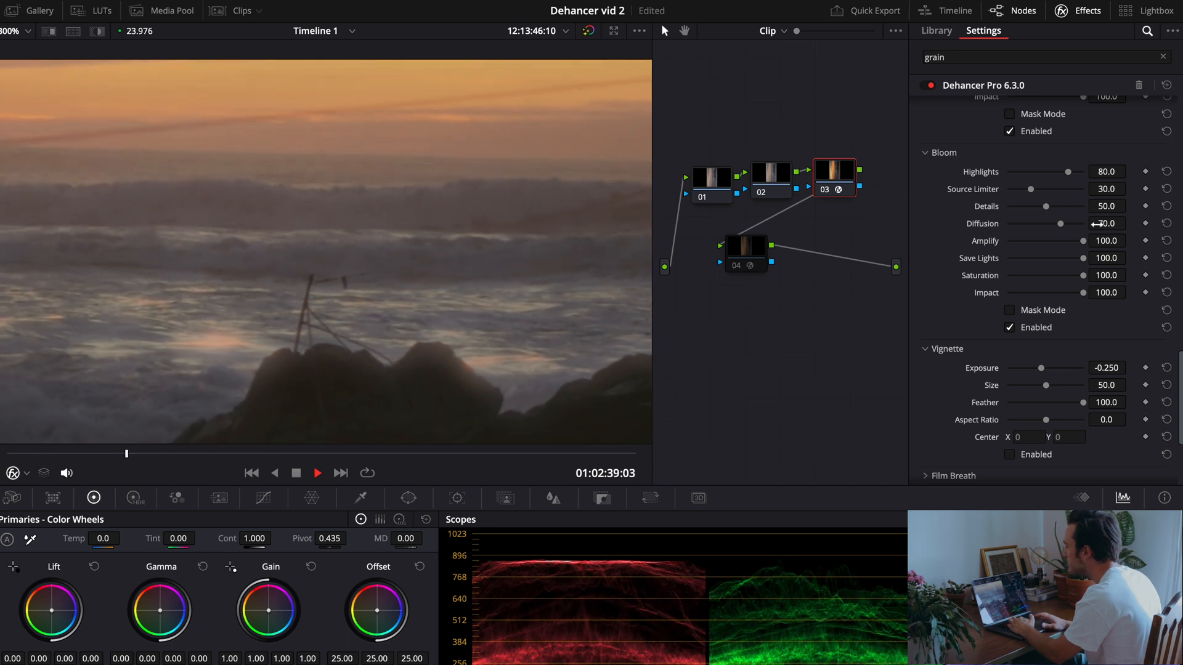
Try Bloom Details at 0.0 and 100.0, settle on 35.8, and play the clip with the viewer at 100%.
{"action": "left_click_drag", "start_coordinate": [1046, 207], "coordinate": [941, 209]}
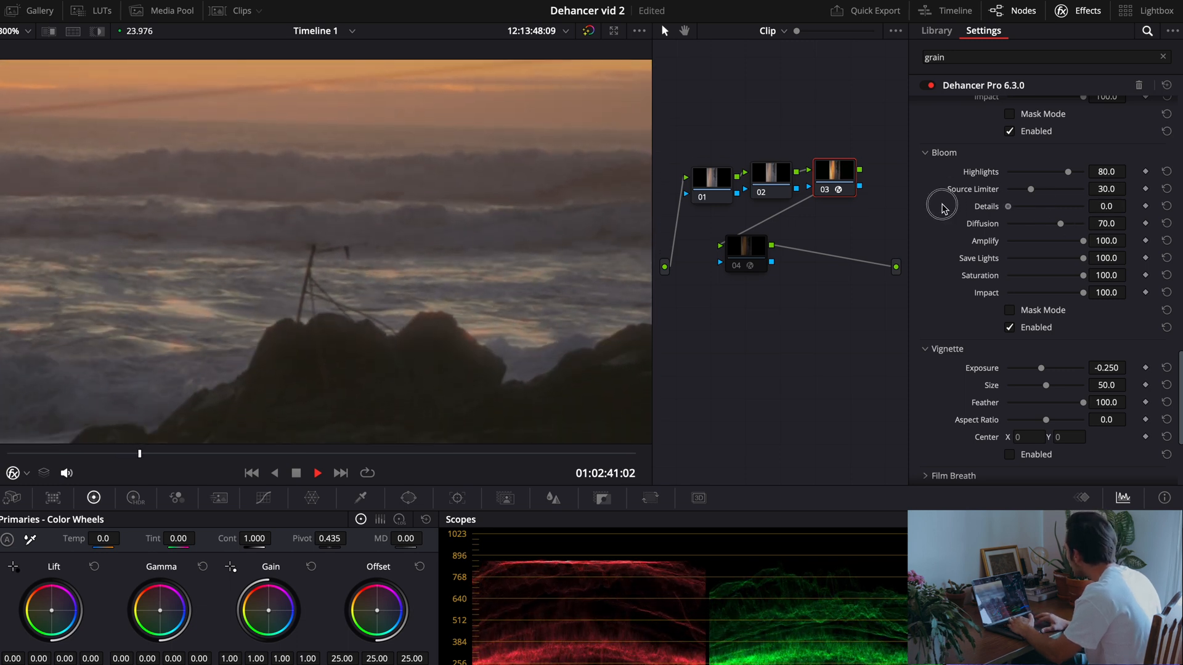
{"action": "left_click_drag", "start_coordinate": [950, 207], "coordinate": [1151, 228]}
{"action": "key", "text": "space"}
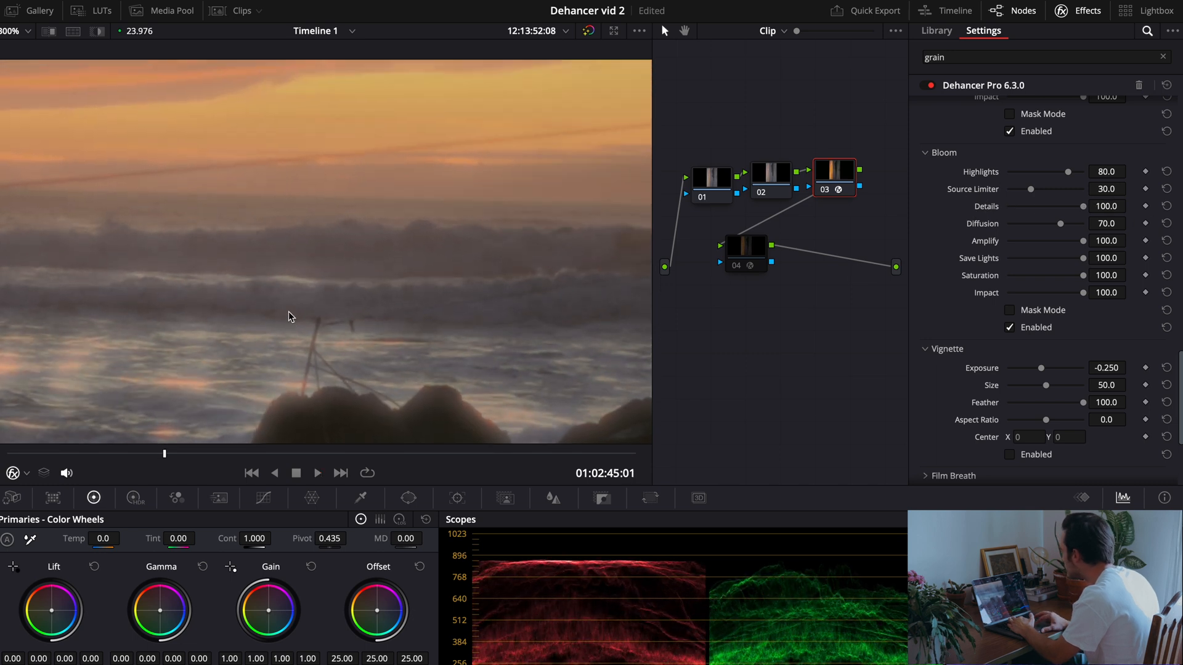
{"action": "left_click", "coordinate": [34, 34]}
{"action": "left_click", "coordinate": [39, 56]}
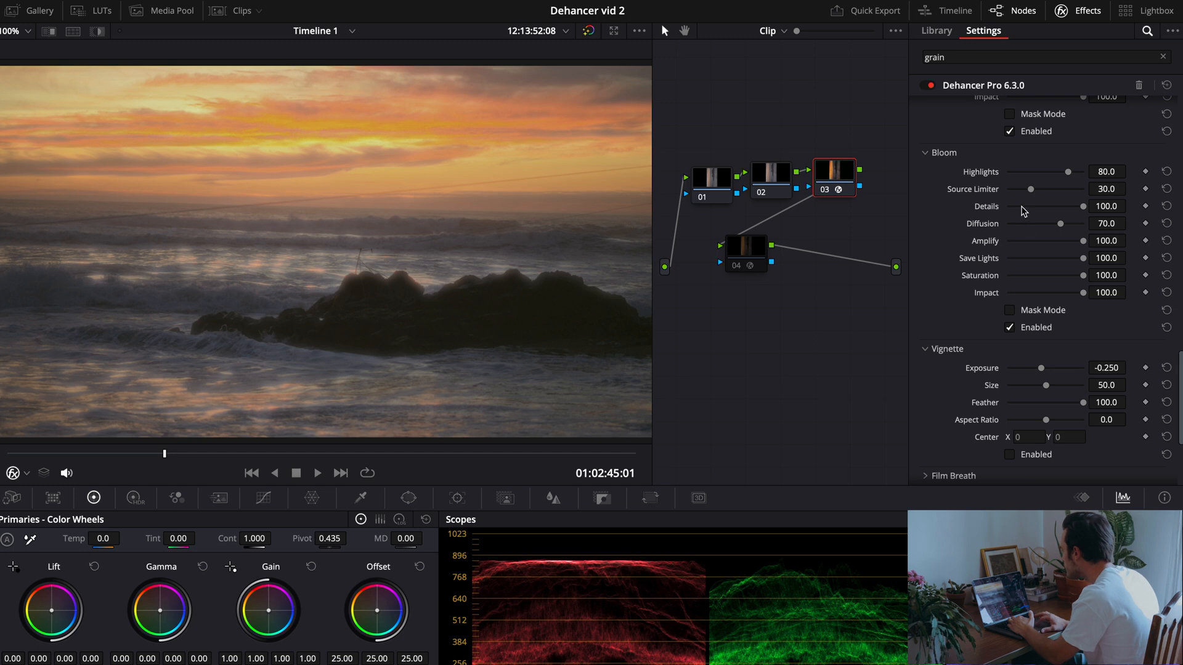
{"action": "left_click_drag", "start_coordinate": [1024, 208], "coordinate": [1035, 208]}
{"action": "key", "text": "space"}
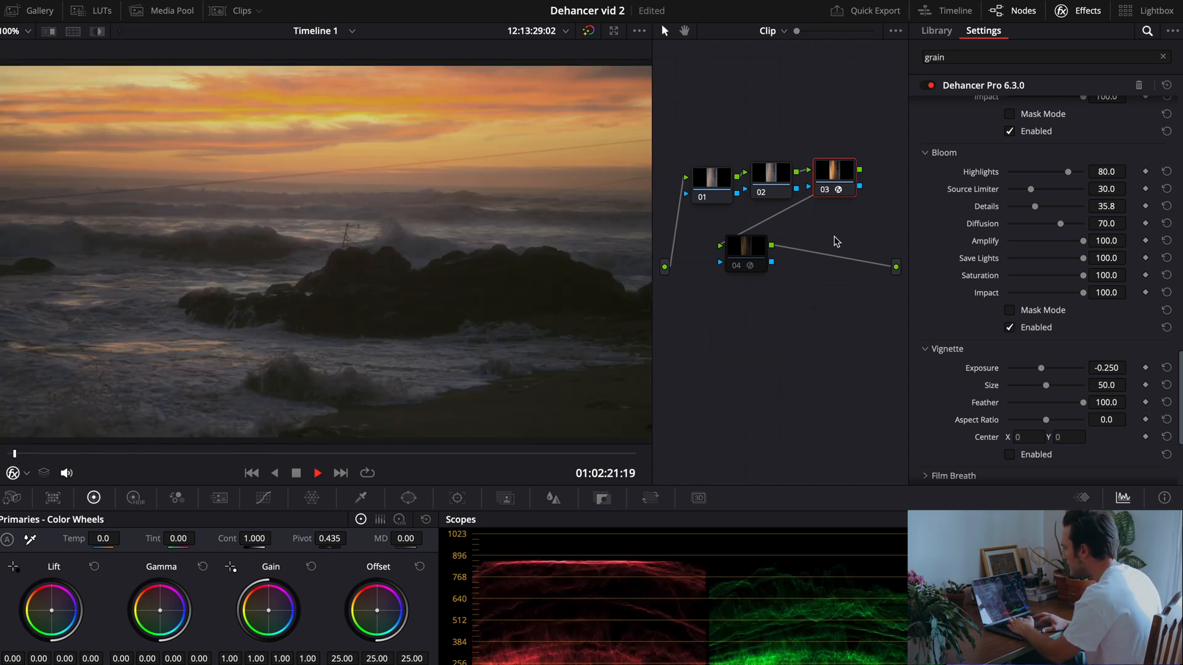
Disable Dehancer's Halation, enable the Vignette and raise its Exposure for a softer edge darkening.
{"action": "scroll", "coordinate": [961, 173], "scroll_direction": "up", "scroll_amount": 3}
{"action": "left_click", "coordinate": [1010, 197]}
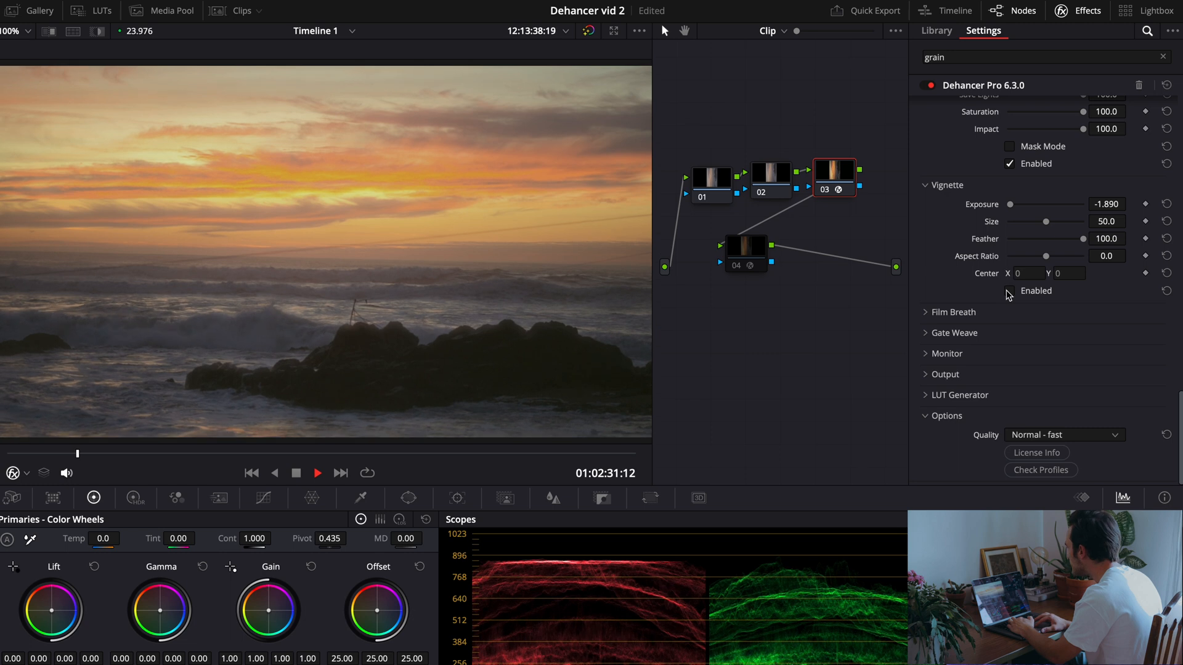
{"action": "left_click", "coordinate": [1009, 291]}
{"action": "mouse_move", "coordinate": [1021, 204]}
{"action": "left_mouse_down"}
{"action": "mouse_move", "coordinate": [1049, 206]}
{"action": "mouse_move", "coordinate": [1035, 206]}
{"action": "left_mouse_up"}
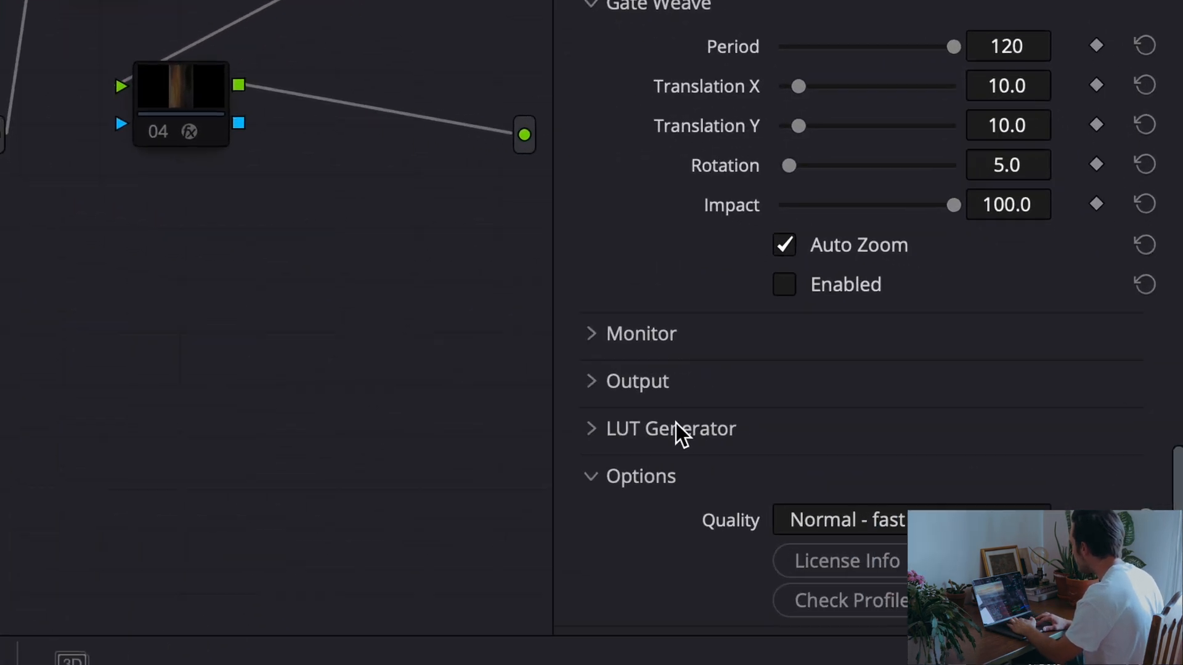
Expand Dehancer's LUT Generator section and set the LUT Size to Normal (33x33x33).
{"action": "left_click", "coordinate": [963, 398]}
{"action": "scroll", "coordinate": [1044, 410], "scroll_direction": "down", "scroll_amount": 1}
{"action": "scroll", "coordinate": [939, 376], "scroll_direction": "down", "scroll_amount": 2}
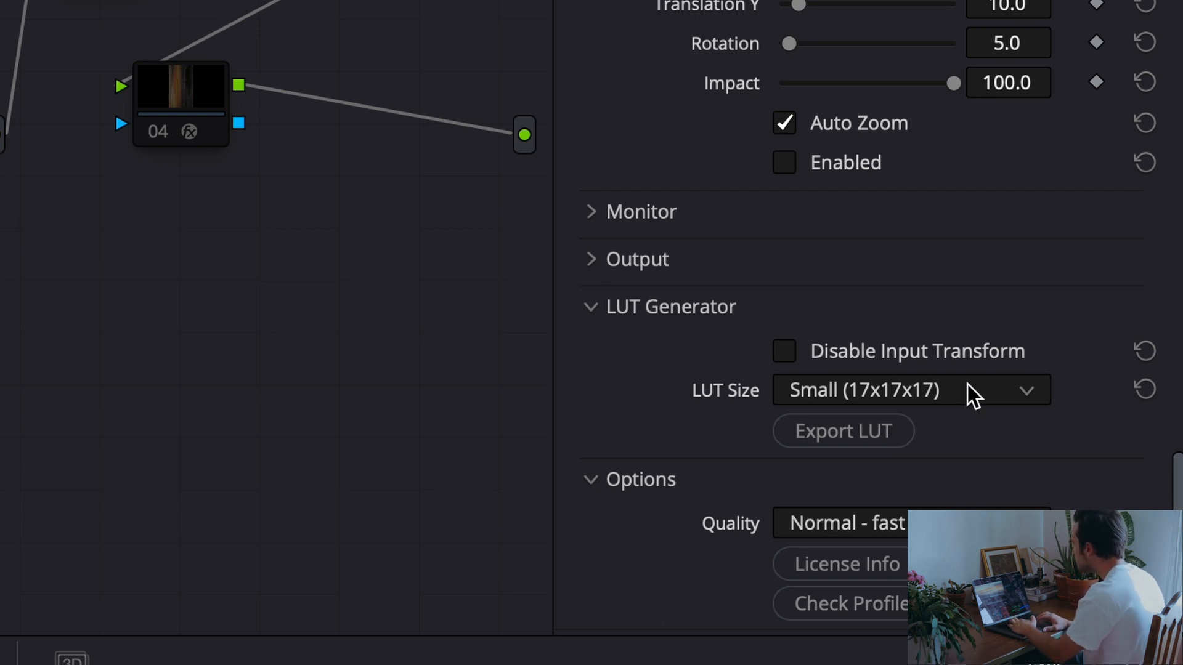
{"action": "left_click", "coordinate": [967, 389]}
{"action": "left_click", "coordinate": [965, 463]}
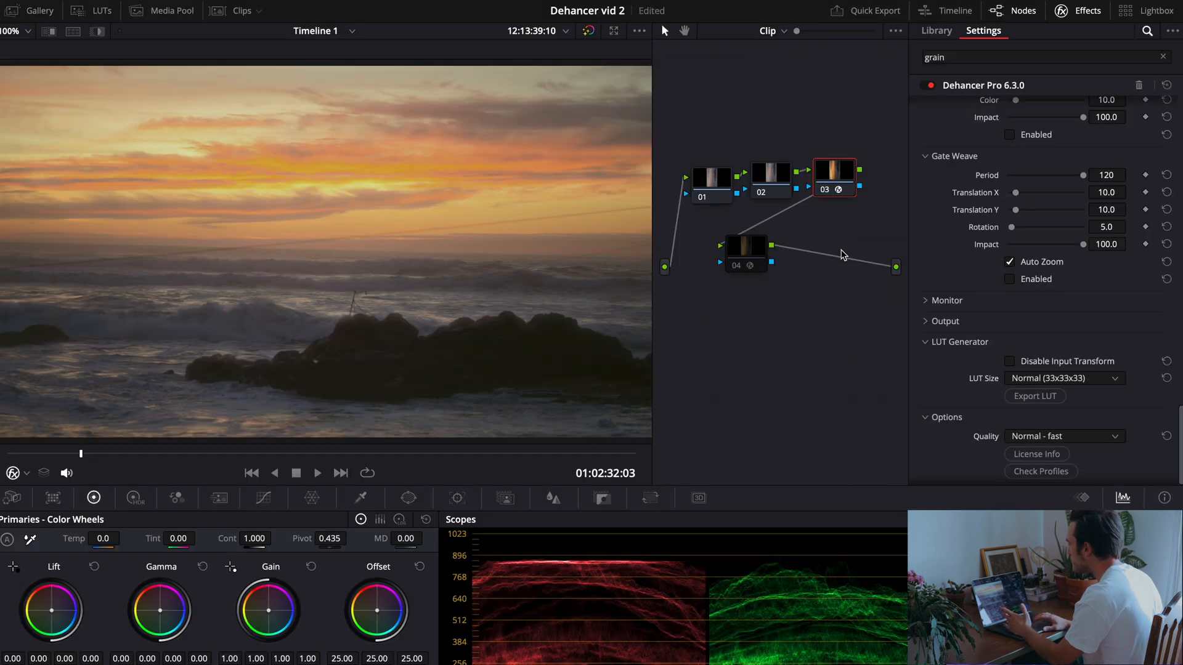
{"action": "scroll", "coordinate": [1050, 292], "scroll_direction": "up", "scroll_amount": 10}
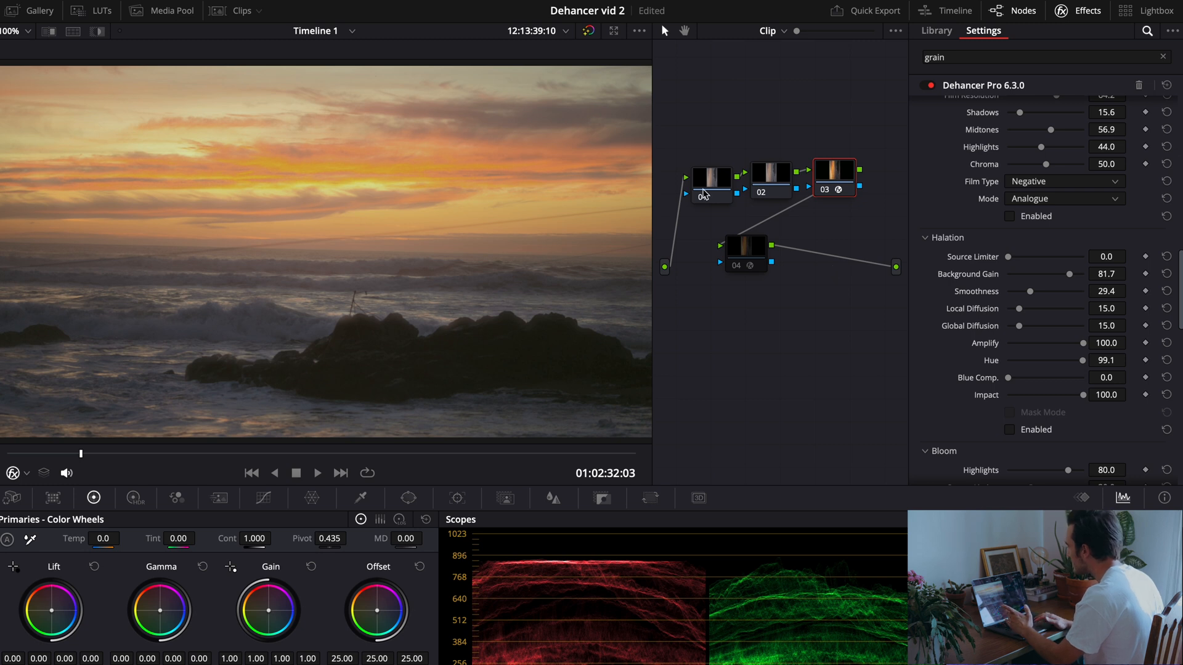
{"action": "scroll", "coordinate": [1057, 198], "scroll_direction": "down", "scroll_amount": 10}
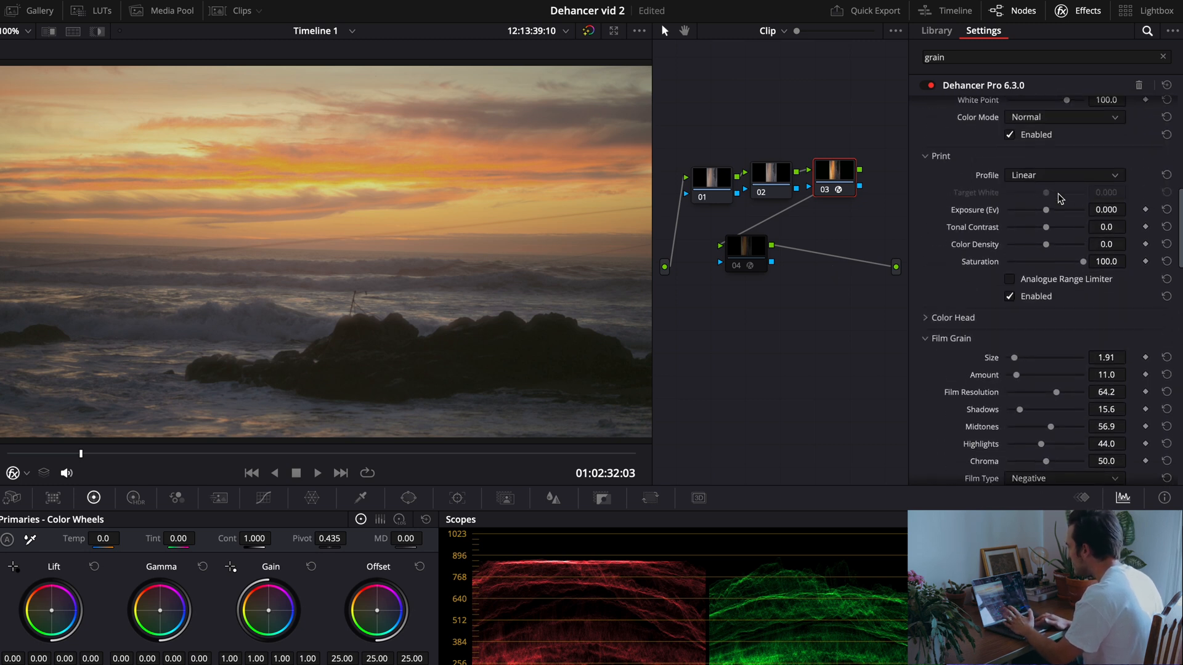
{"action": "scroll", "coordinate": [1060, 197], "scroll_direction": "up", "scroll_amount": 3}
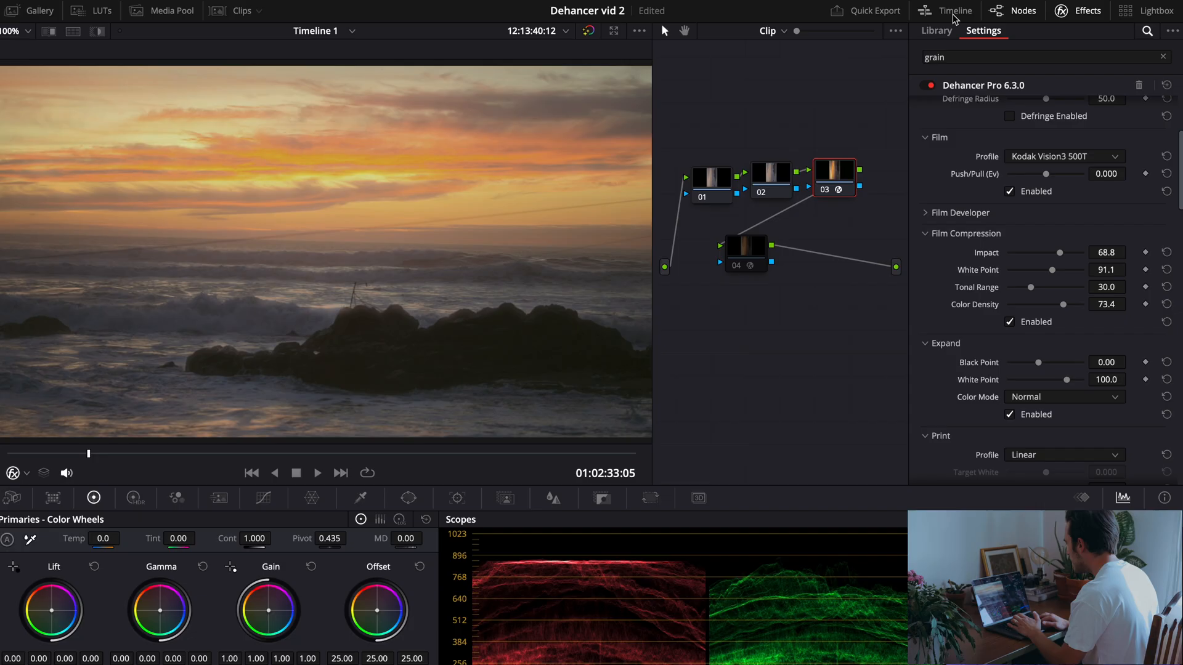
Show the timeline's clip thumbnails, switch to clip 06 of the woman lying in the grass, and hide the effects library.
{"action": "left_click", "coordinate": [232, 14]}
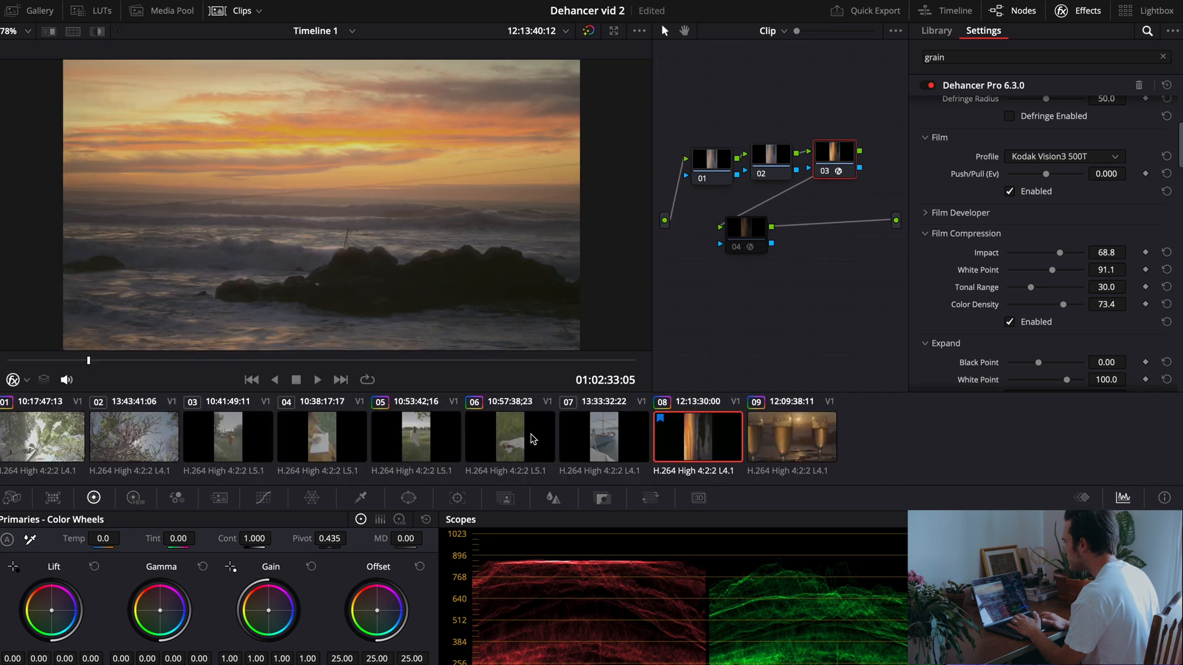
{"action": "left_click", "coordinate": [533, 439]}
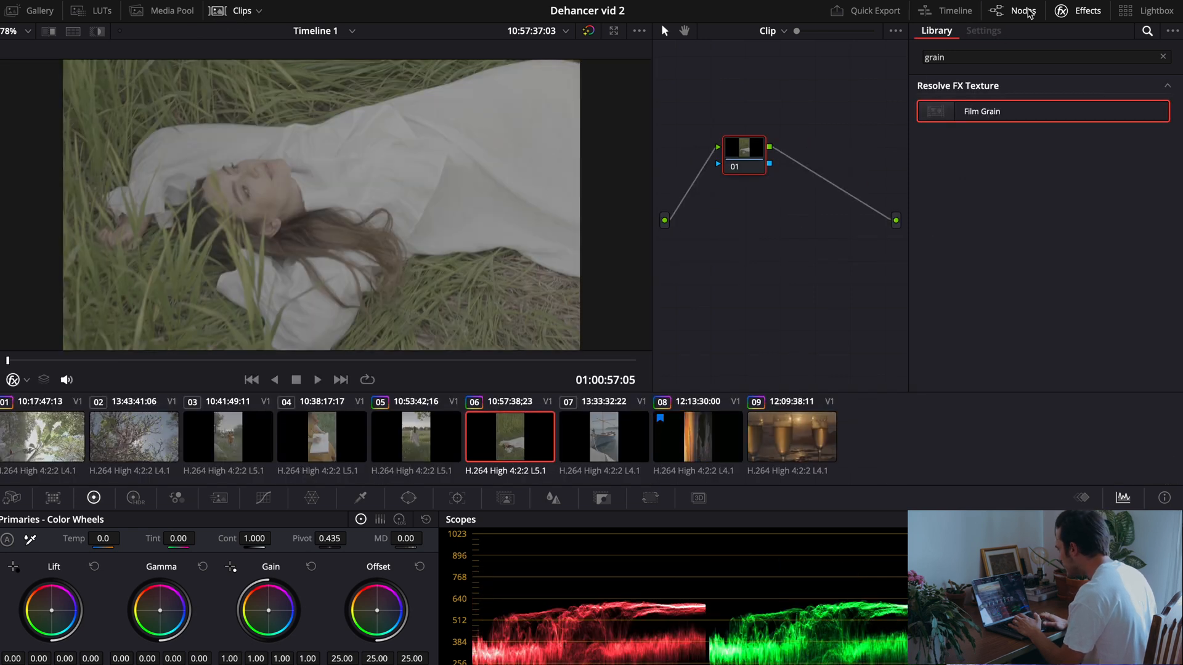
{"action": "left_click", "coordinate": [1085, 14]}
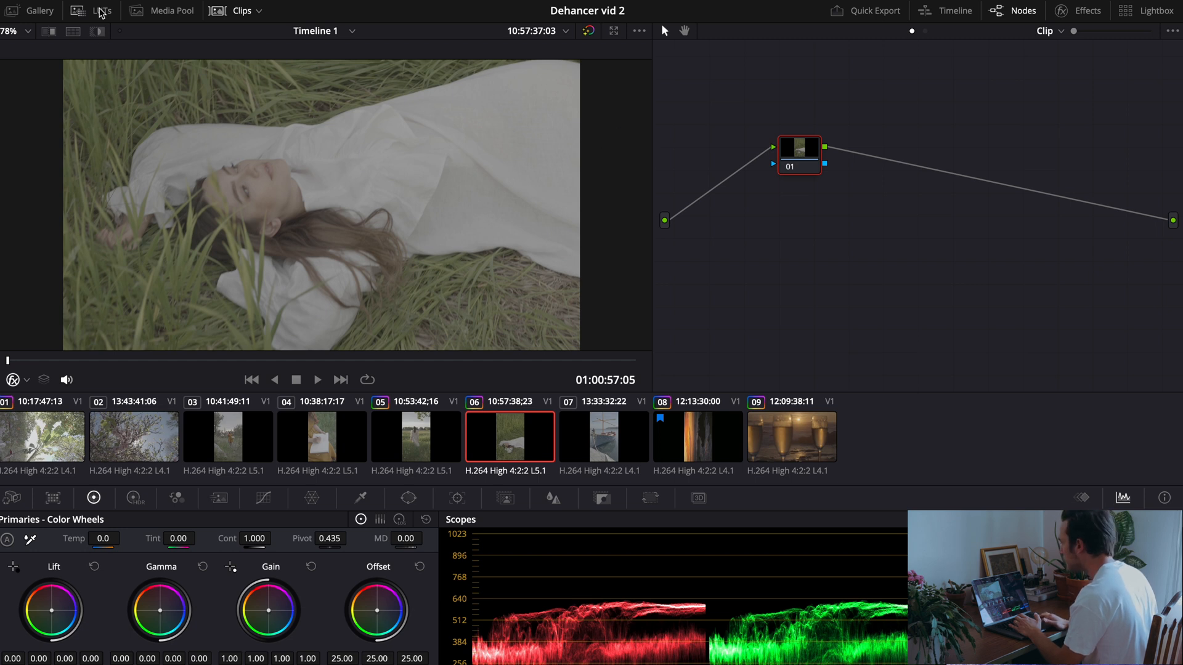
Apply the PowerGrade still 1.9.1 from the gallery to clip 06 and display its Dehancer settings.
{"action": "left_click", "coordinate": [102, 12]}
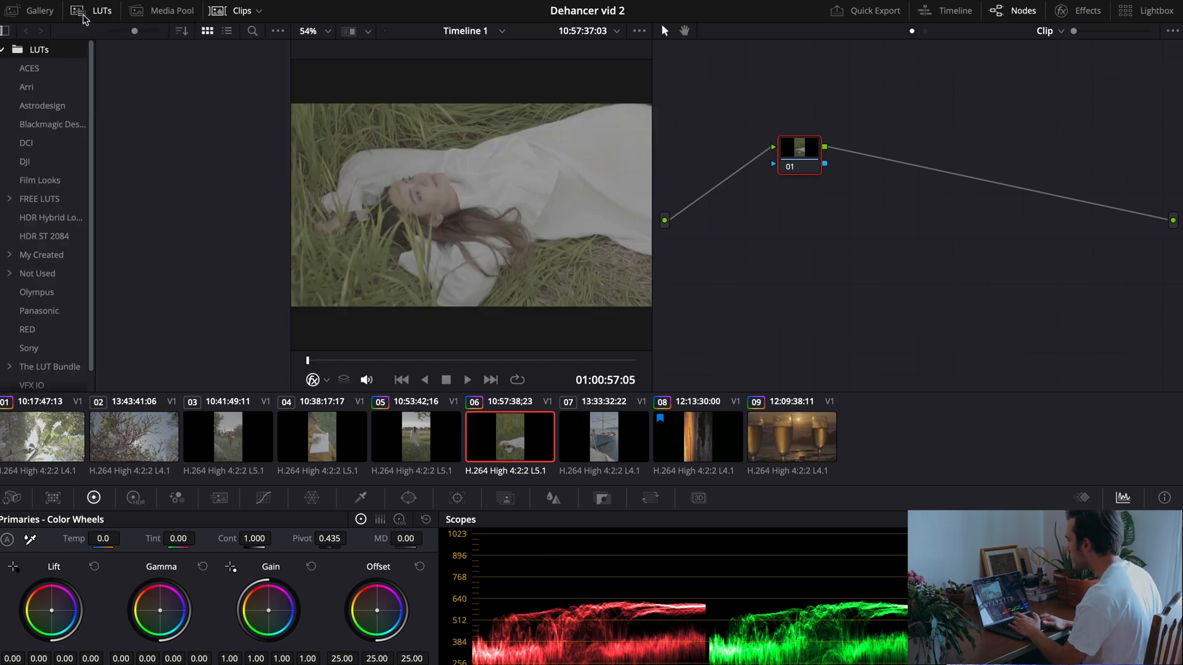
{"action": "left_click", "coordinate": [39, 11]}
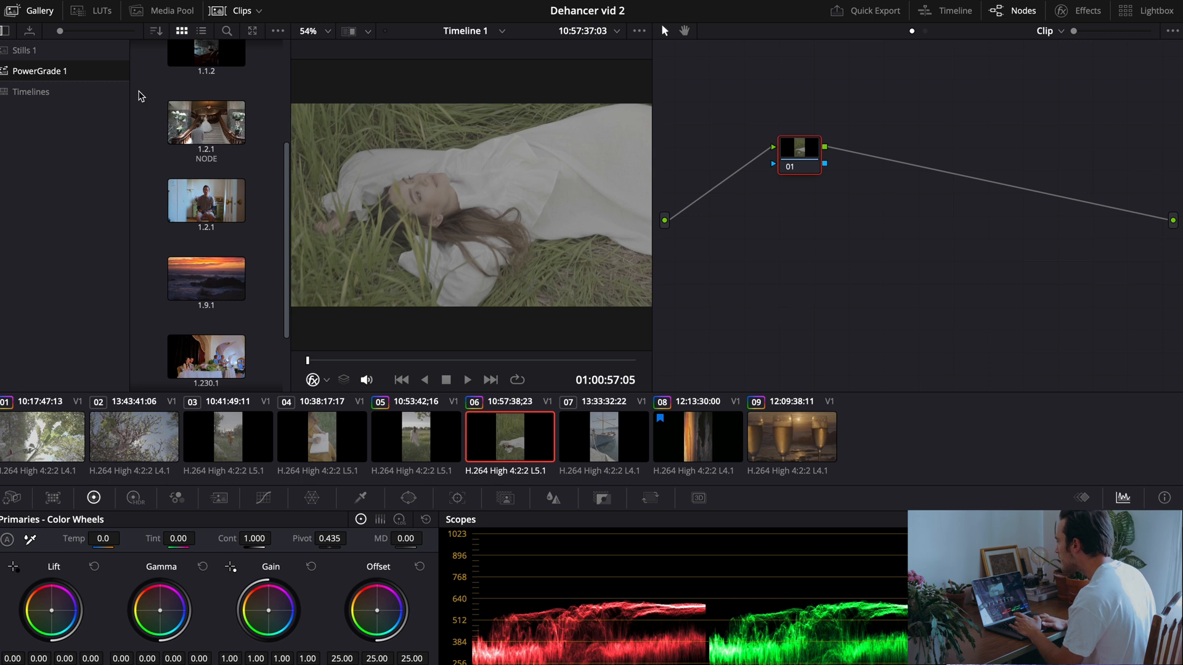
{"action": "left_click_drag", "start_coordinate": [197, 280], "coordinate": [484, 239]}
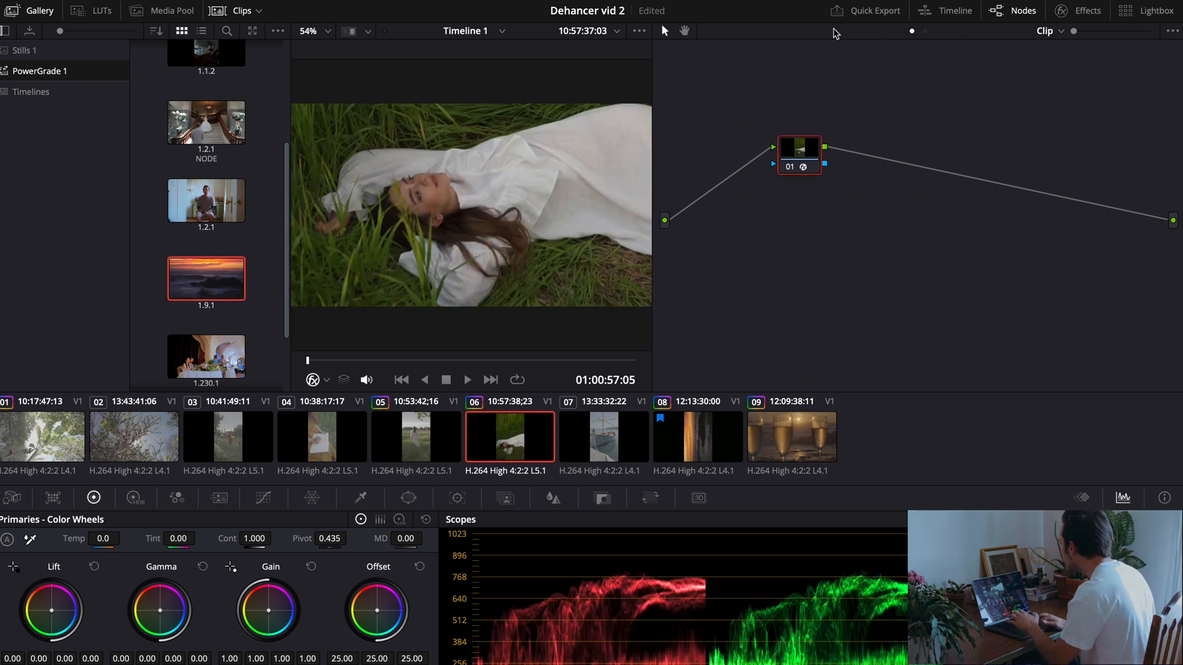
{"action": "left_click", "coordinate": [1078, 11]}
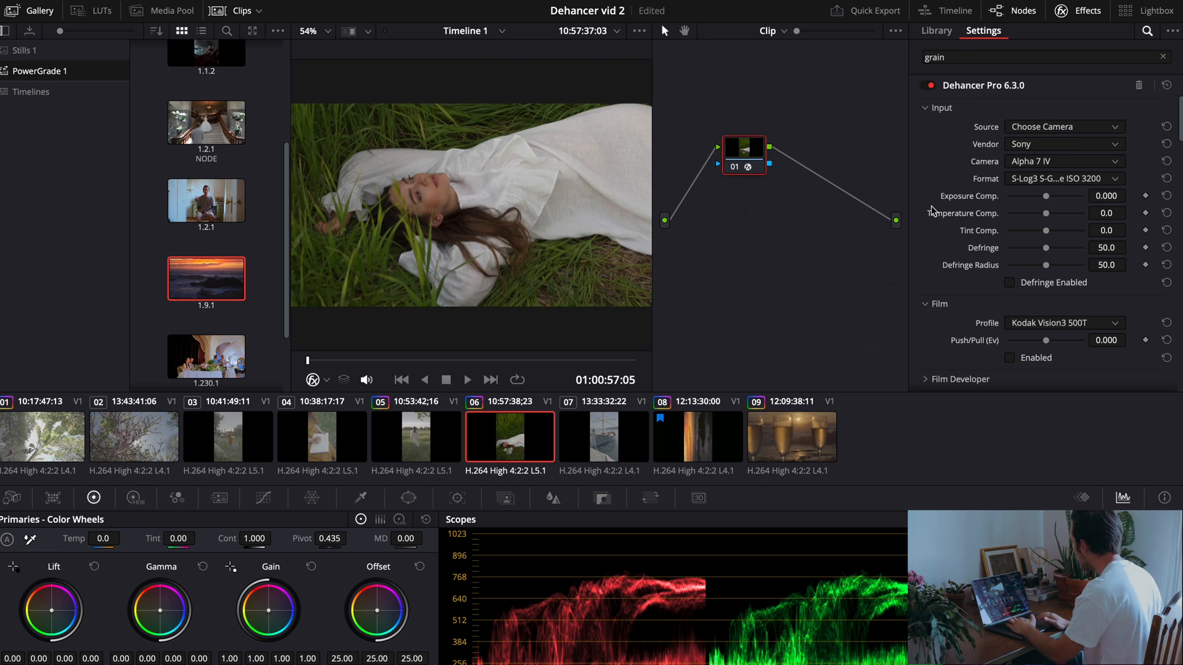
Enlarge the viewer, enable Dehancer's Film section and try the Kodak Portra 160VC profile on the clip.
{"action": "scroll", "coordinate": [932, 211], "scroll_direction": "down", "scroll_amount": 4}
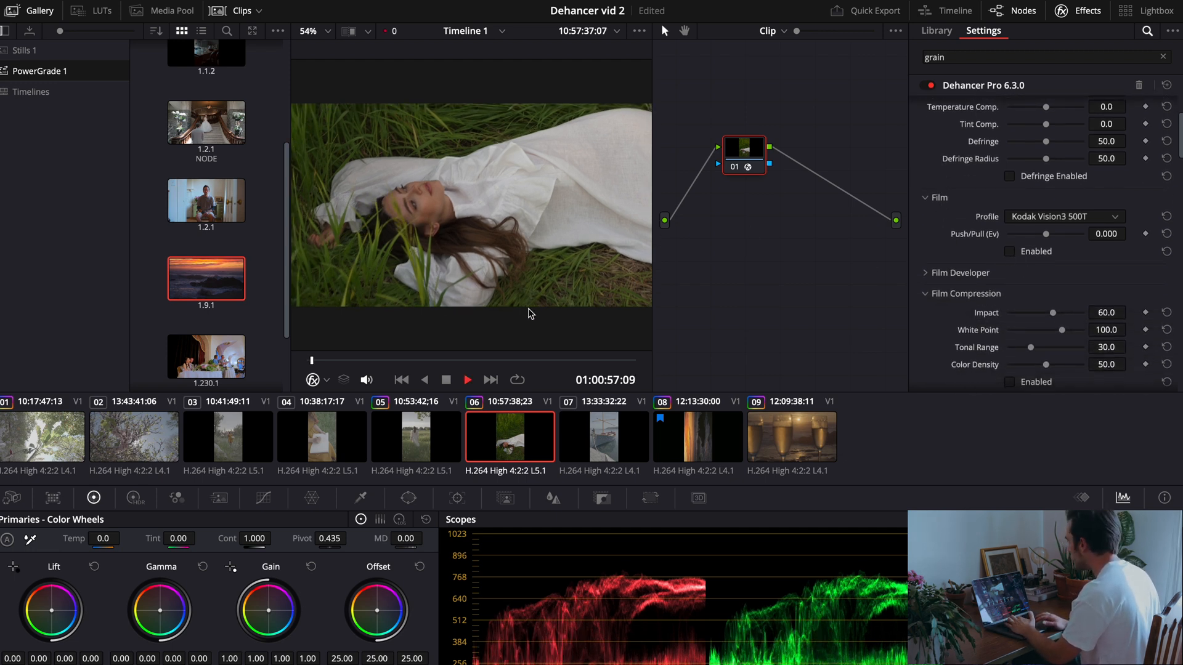
{"action": "key", "text": "alt+f"}
{"action": "left_click", "coordinate": [1086, 218]}
{"action": "left_click", "coordinate": [1075, 220]}
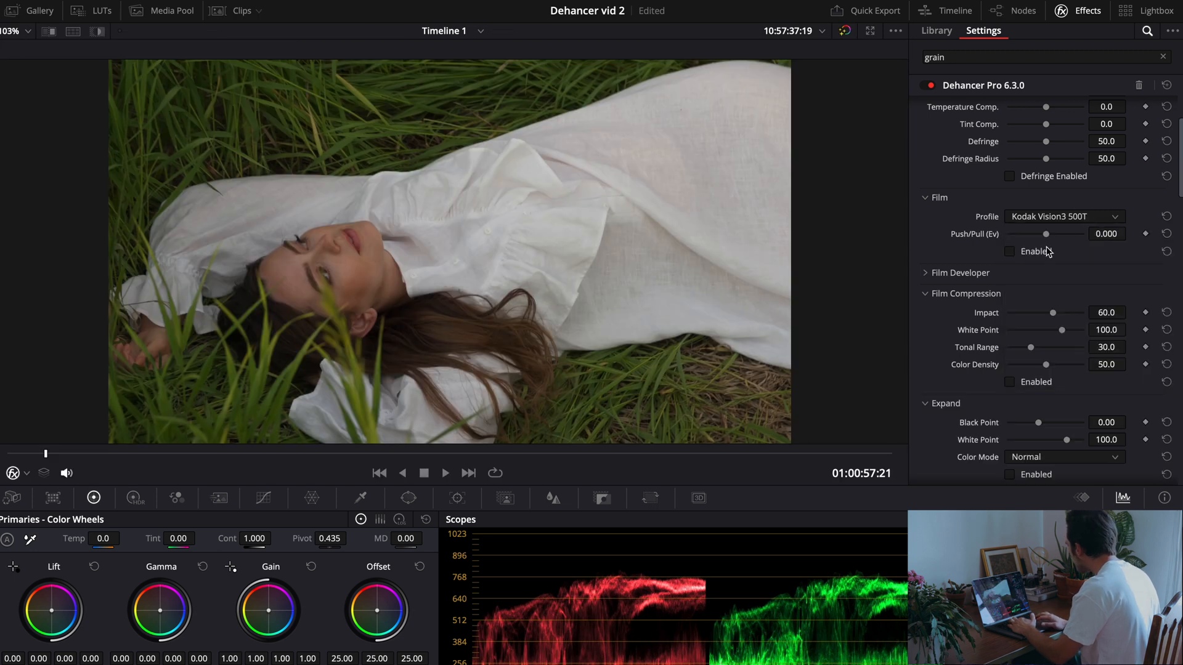
{"action": "left_click", "coordinate": [1056, 217]}
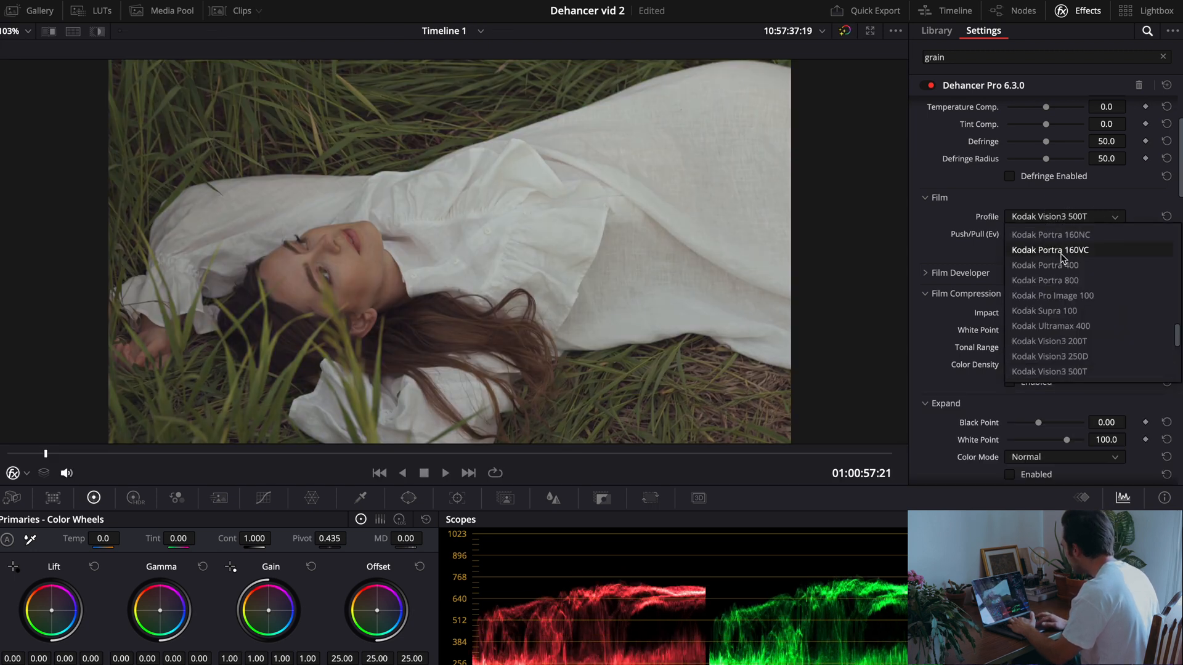
{"action": "left_click", "coordinate": [1062, 252]}
Try the Kodak Portra 800 film profile and settle on Kodak Gold 200.
{"action": "left_click", "coordinate": [1063, 218]}
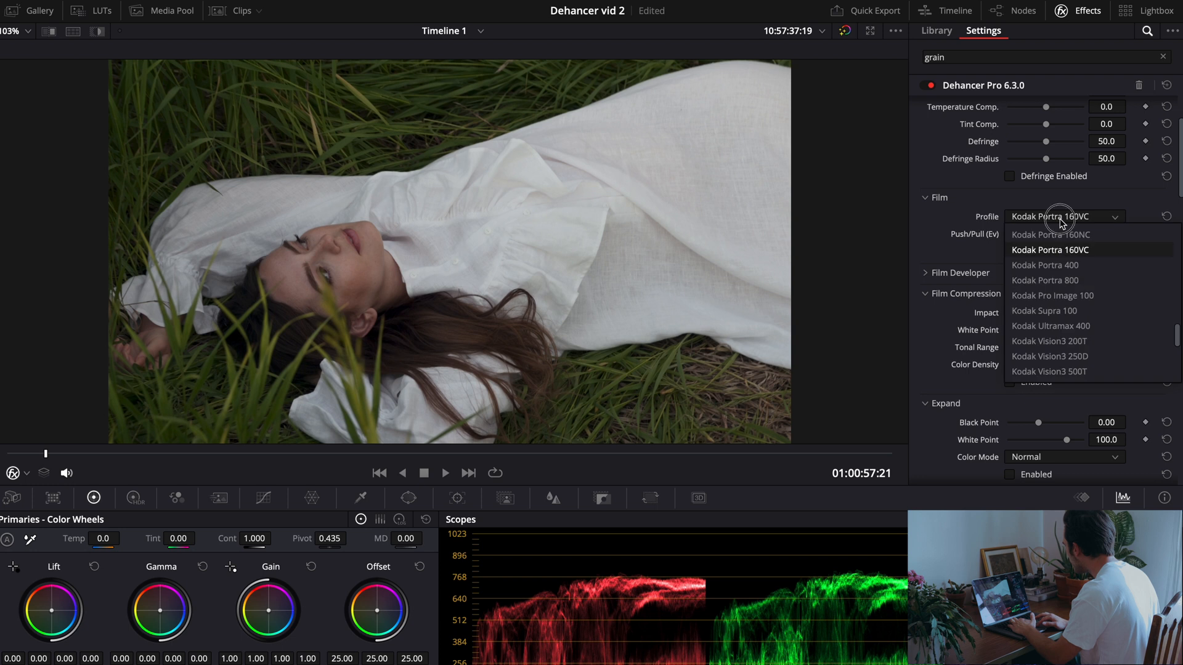
{"action": "left_click", "coordinate": [1075, 281]}
{"action": "left_click", "coordinate": [1067, 220]}
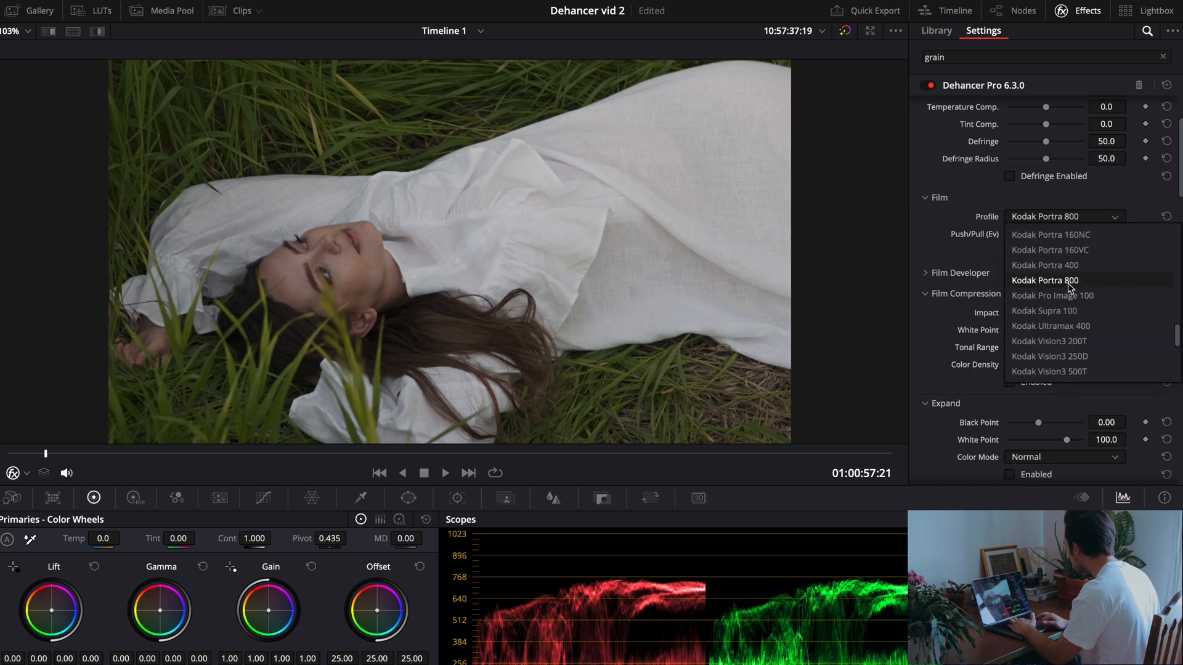
{"action": "scroll", "coordinate": [1067, 283], "scroll_direction": "up", "scroll_amount": 5}
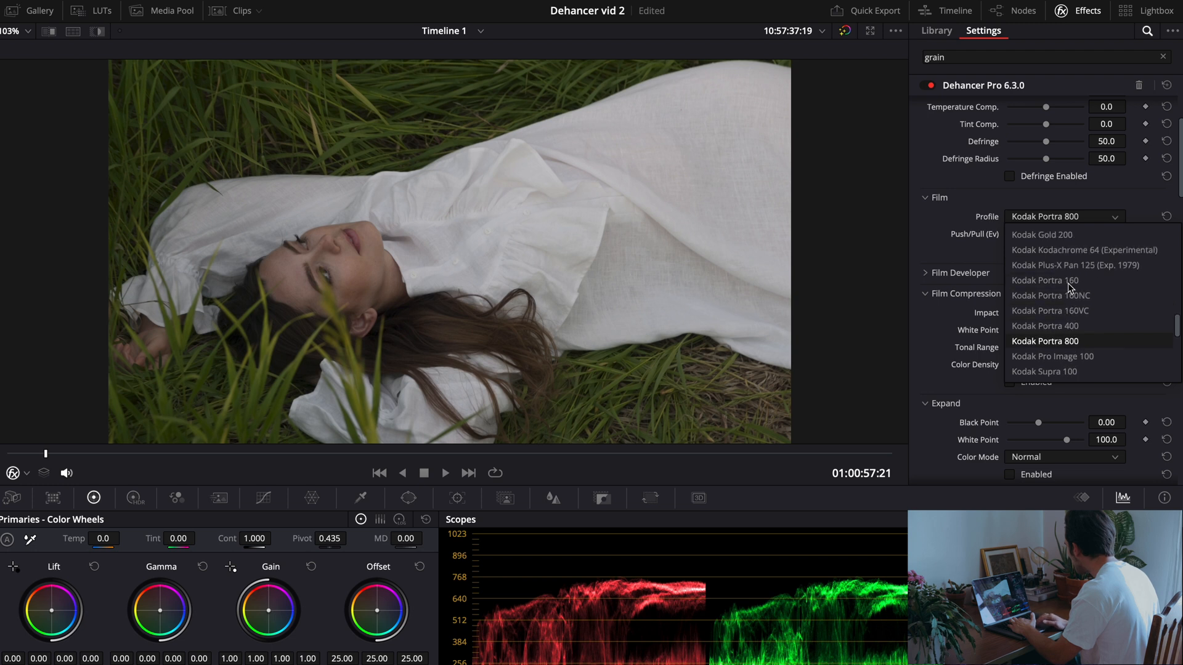
{"action": "left_click", "coordinate": [1068, 253]}
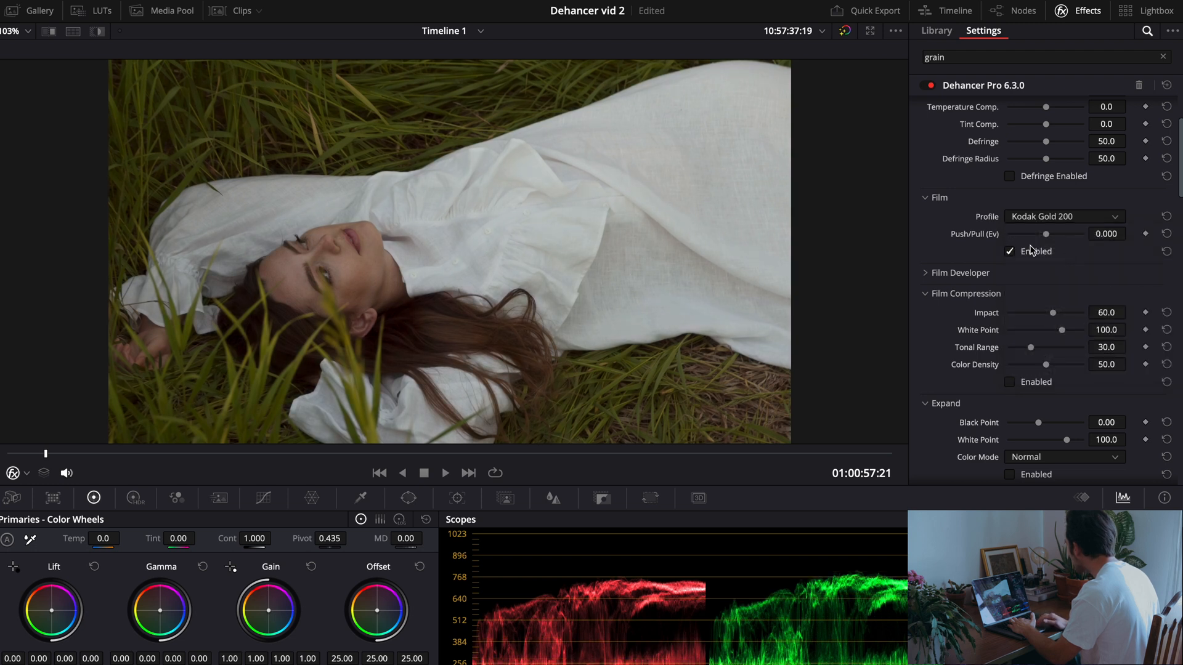
Try a lower film Push/Pull, and strengthen Dehancer's Halation with Background Gain 100, Amplify 85.3 and Impact 100.
{"action": "mouse_move", "coordinate": [1046, 235]}
{"action": "left_mouse_down"}
{"action": "mouse_move", "coordinate": [1021, 236]}
{"action": "mouse_move", "coordinate": [1056, 238]}
{"action": "mouse_move", "coordinate": [1011, 235]}
{"action": "mouse_move", "coordinate": [1036, 234]}
{"action": "left_mouse_up"}
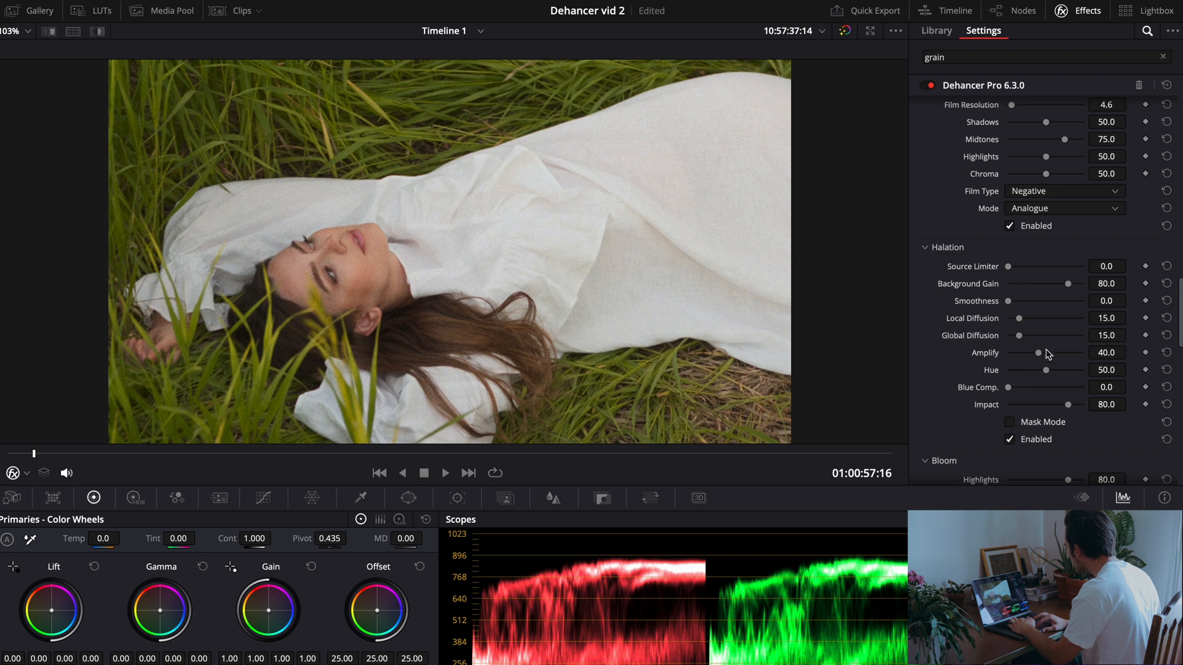
{"action": "left_click_drag", "start_coordinate": [1039, 353], "coordinate": [1073, 358]}
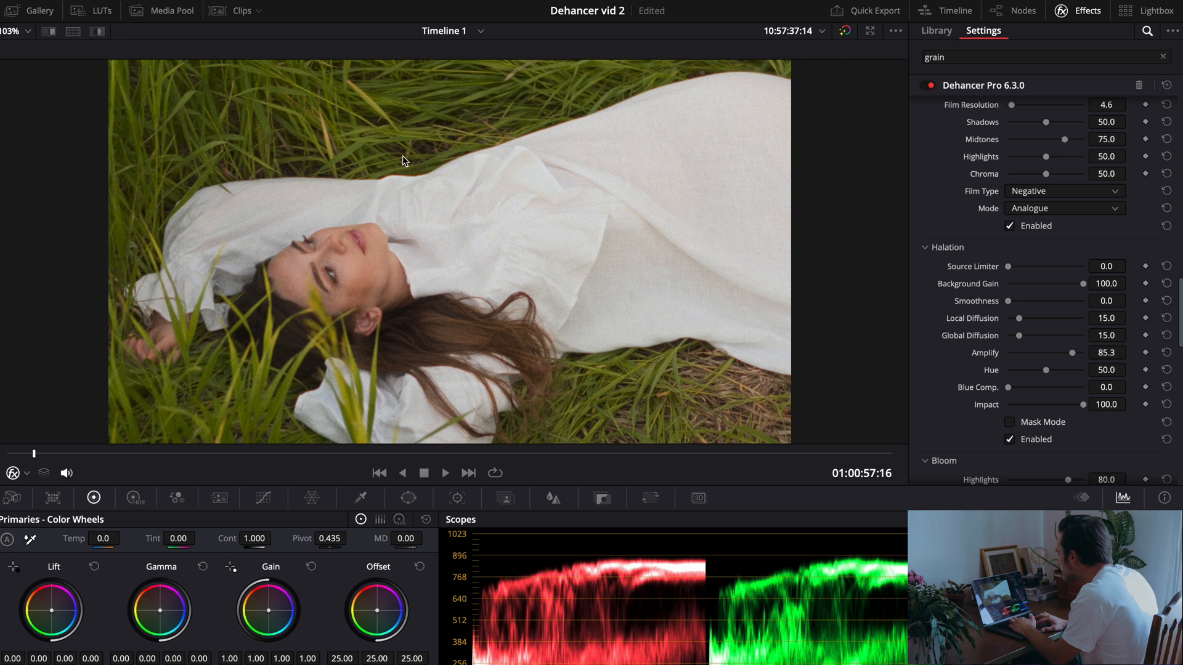
Inspect the dress edge up close with Halation off and on, then fit the whole image in the viewer.
{"action": "scroll", "coordinate": [401, 155], "scroll_direction": "up", "scroll_amount": 5}
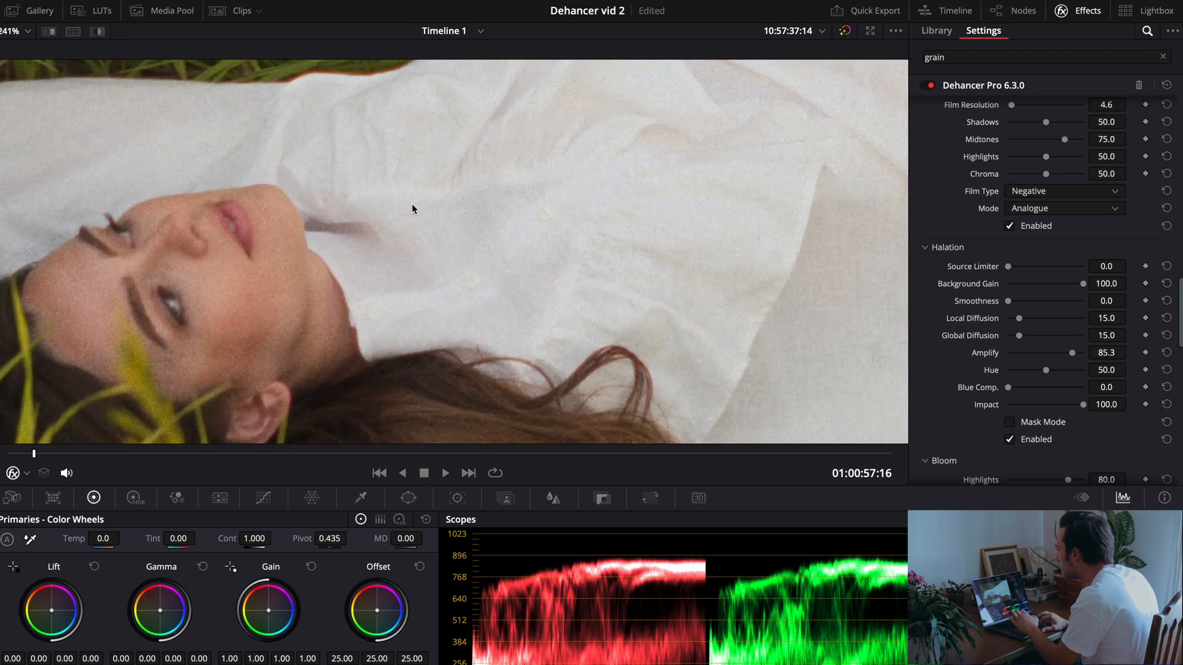
{"action": "scroll", "coordinate": [412, 208], "scroll_direction": "up", "scroll_amount": 5}
{"action": "scroll", "coordinate": [357, 232], "scroll_direction": "up", "scroll_amount": 5}
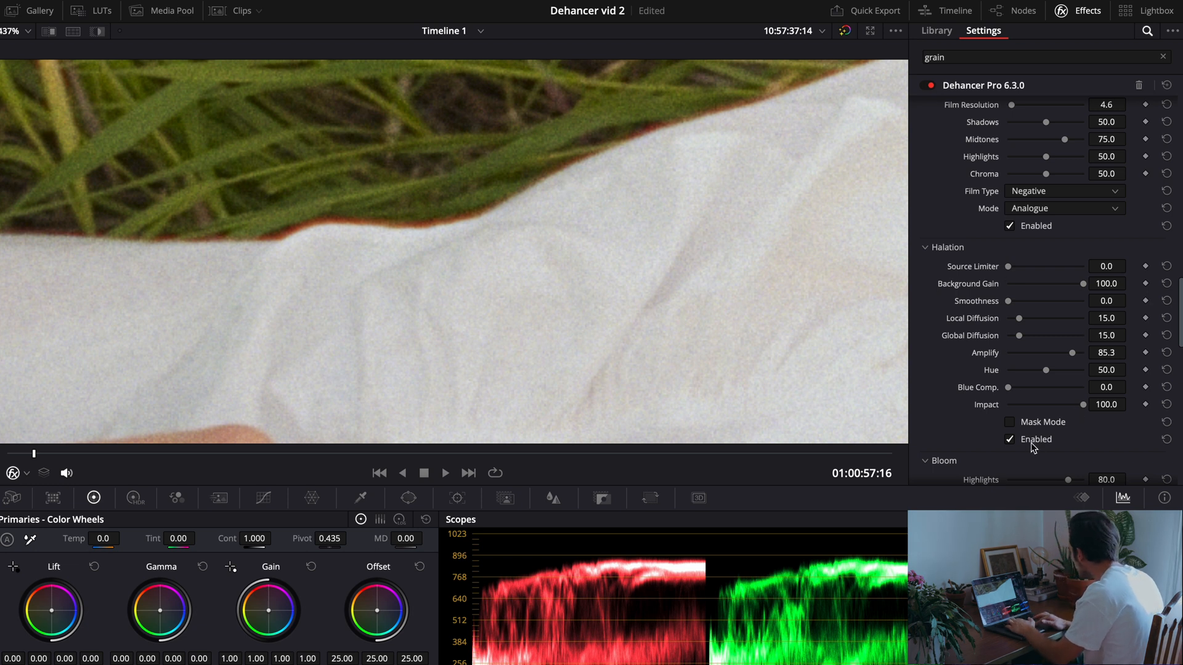
{"action": "left_click", "coordinate": [1011, 439]}
{"action": "left_click", "coordinate": [1011, 440]}
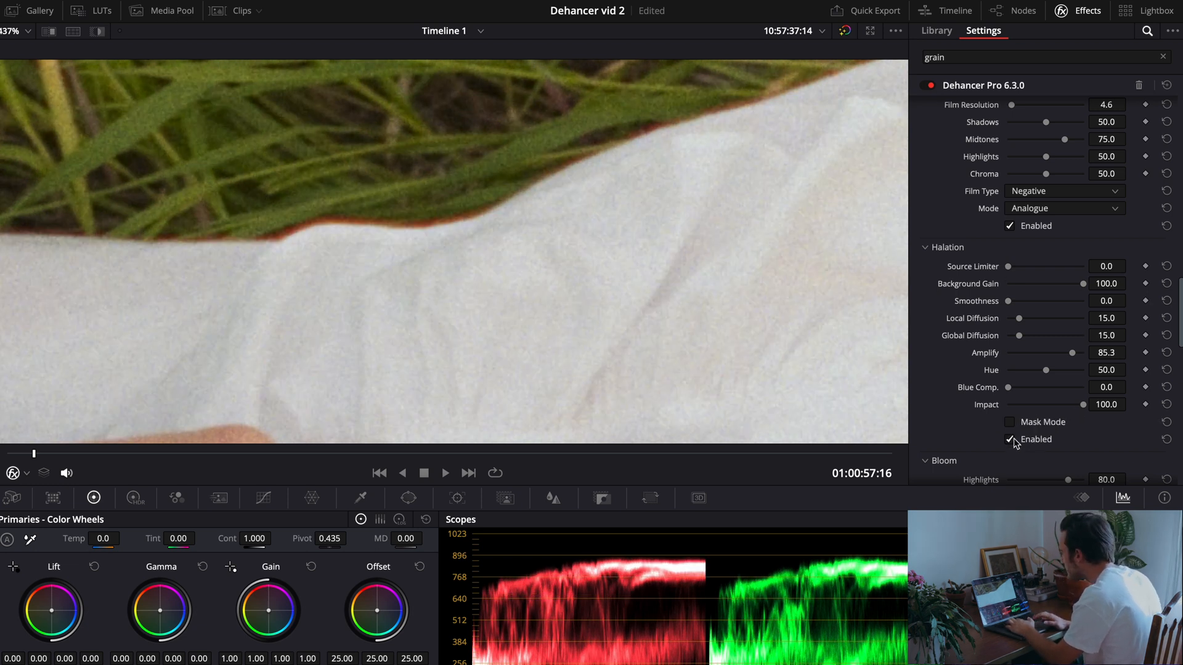
{"action": "left_click", "coordinate": [18, 31]}
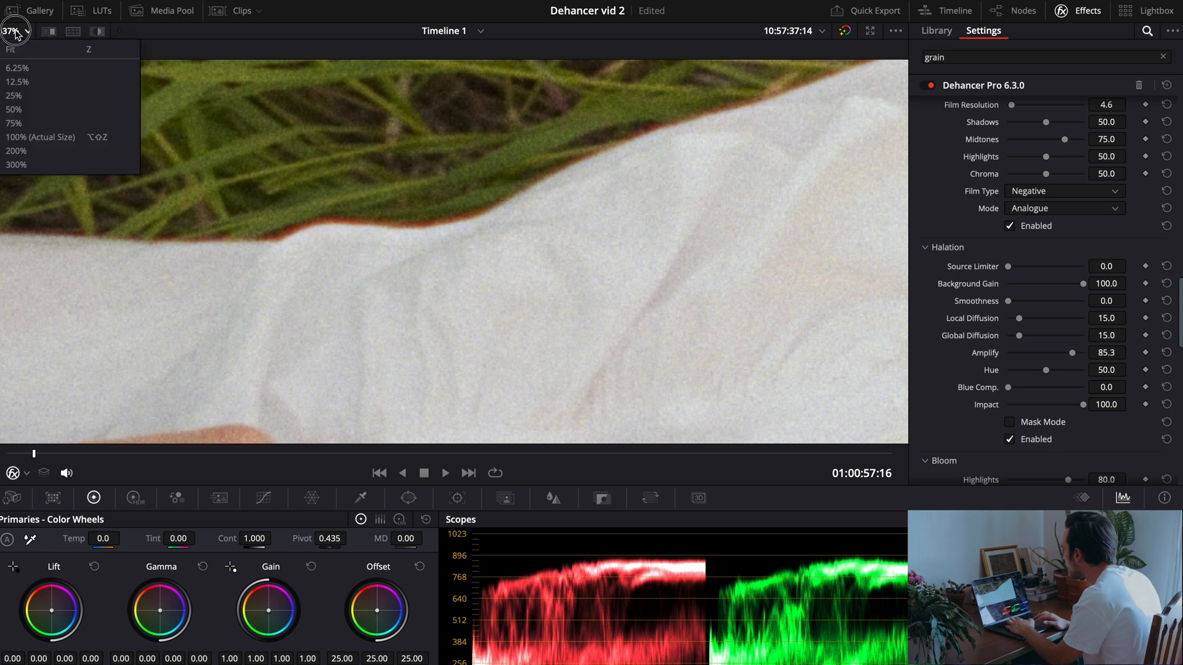
{"action": "left_click", "coordinate": [18, 41]}
Adjust Dehancer's Bloom with Details 22, Diffusion 54.2, Amplify 46.8 and Impact 61.5.
{"action": "scroll", "coordinate": [1020, 379], "scroll_direction": "down", "scroll_amount": 5}
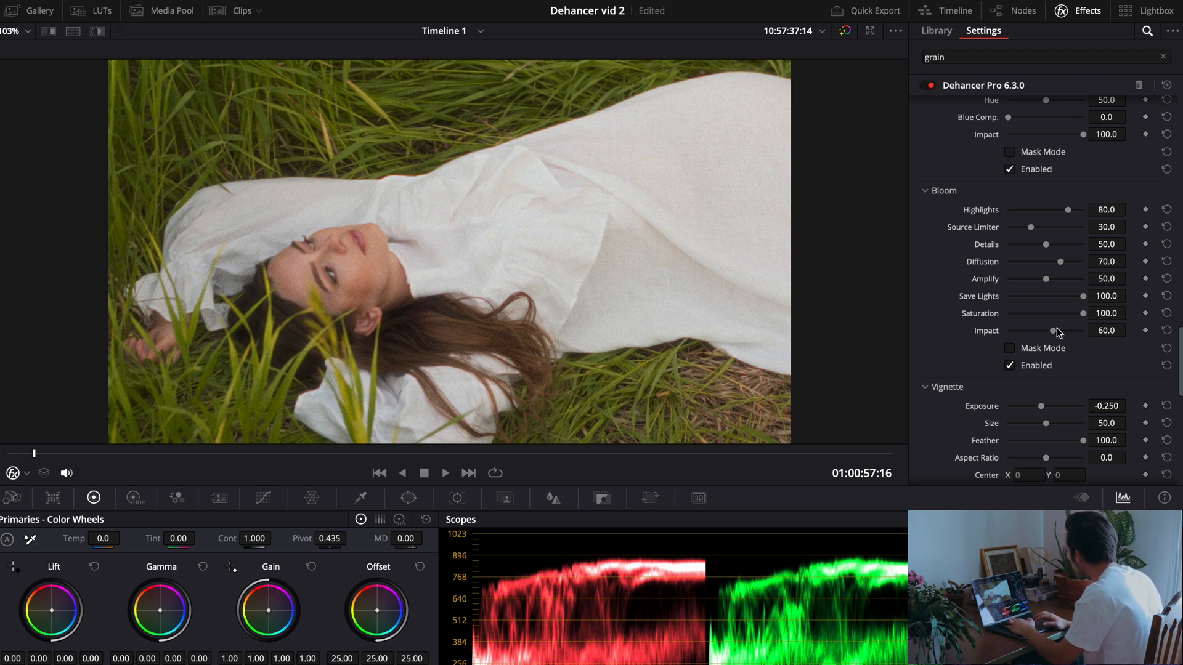
{"action": "mouse_move", "coordinate": [1045, 282]}
{"action": "left_mouse_down"}
{"action": "mouse_move", "coordinate": [1069, 281]}
{"action": "mouse_move", "coordinate": [1018, 291]}
{"action": "mouse_move", "coordinate": [1048, 290]}
{"action": "left_mouse_up"}
{"action": "mouse_move", "coordinate": [1053, 336]}
{"action": "left_mouse_down"}
{"action": "mouse_move", "coordinate": [1019, 335]}
{"action": "mouse_move", "coordinate": [1057, 337]}
{"action": "left_mouse_up"}
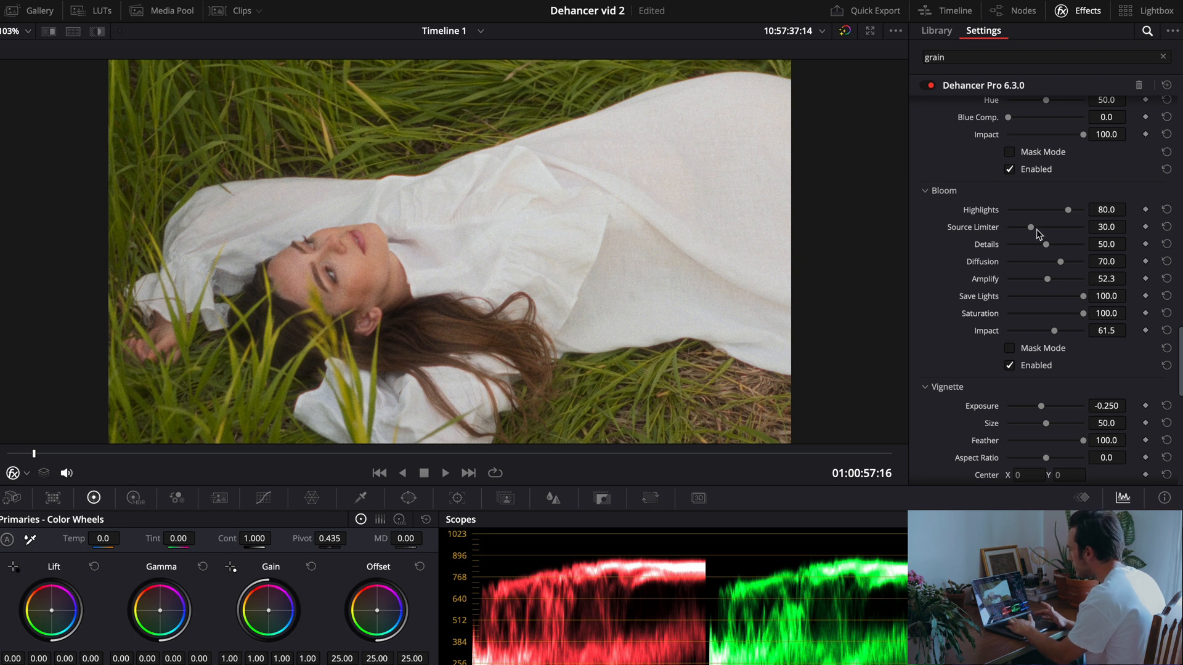
{"action": "left_click_drag", "start_coordinate": [1047, 244], "coordinate": [1000, 257]}
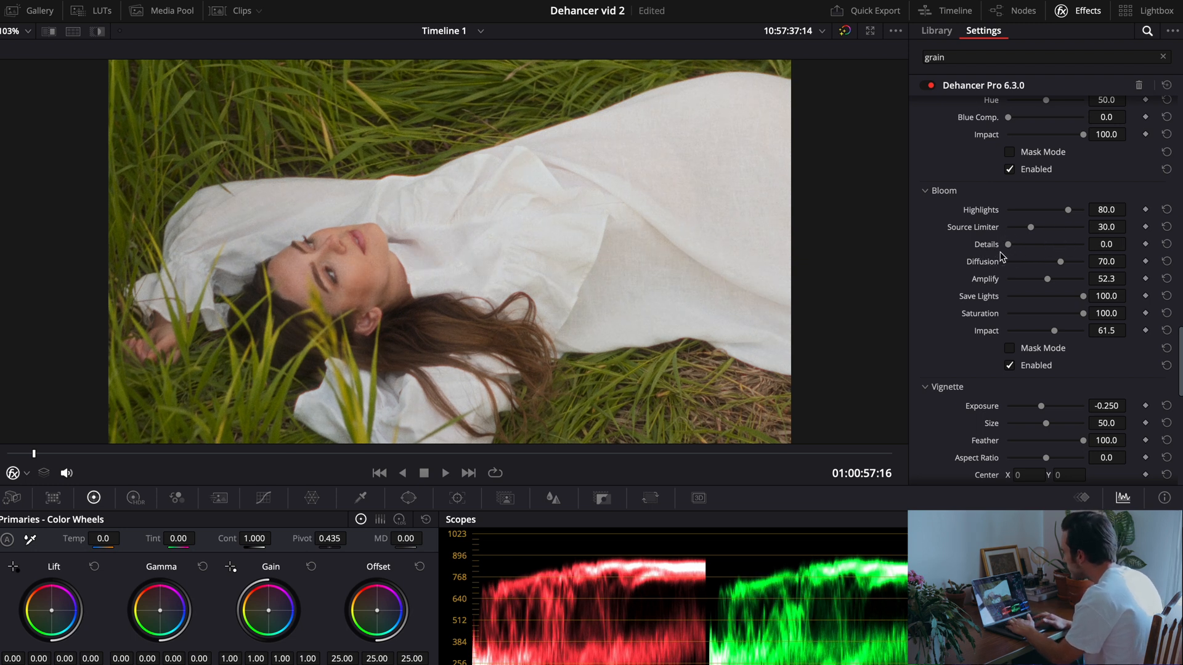
{"action": "left_click_drag", "start_coordinate": [1016, 245], "coordinate": [1050, 267]}
{"action": "scroll", "coordinate": [1053, 324], "scroll_direction": "down", "scroll_amount": 1}
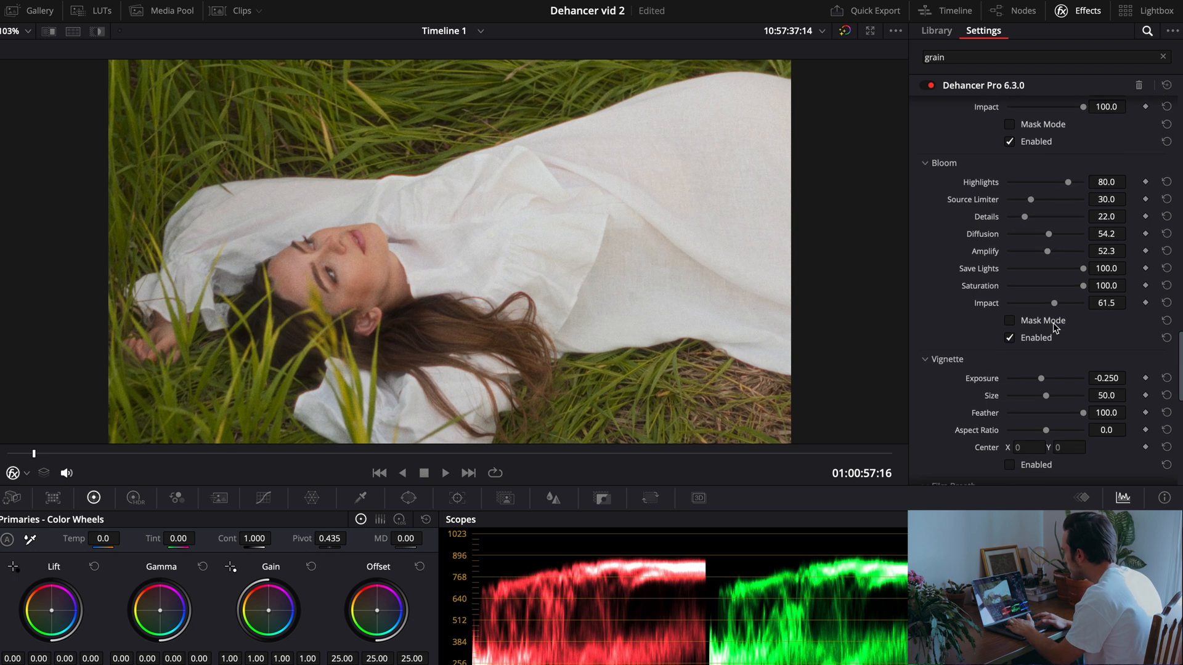
{"action": "mouse_move", "coordinate": [1048, 249]}
{"action": "left_mouse_down"}
{"action": "mouse_move", "coordinate": [1074, 256]}
{"action": "mouse_move", "coordinate": [1044, 259]}
{"action": "left_mouse_up"}
{"action": "scroll", "coordinate": [1035, 364], "scroll_direction": "down", "scroll_amount": 5}
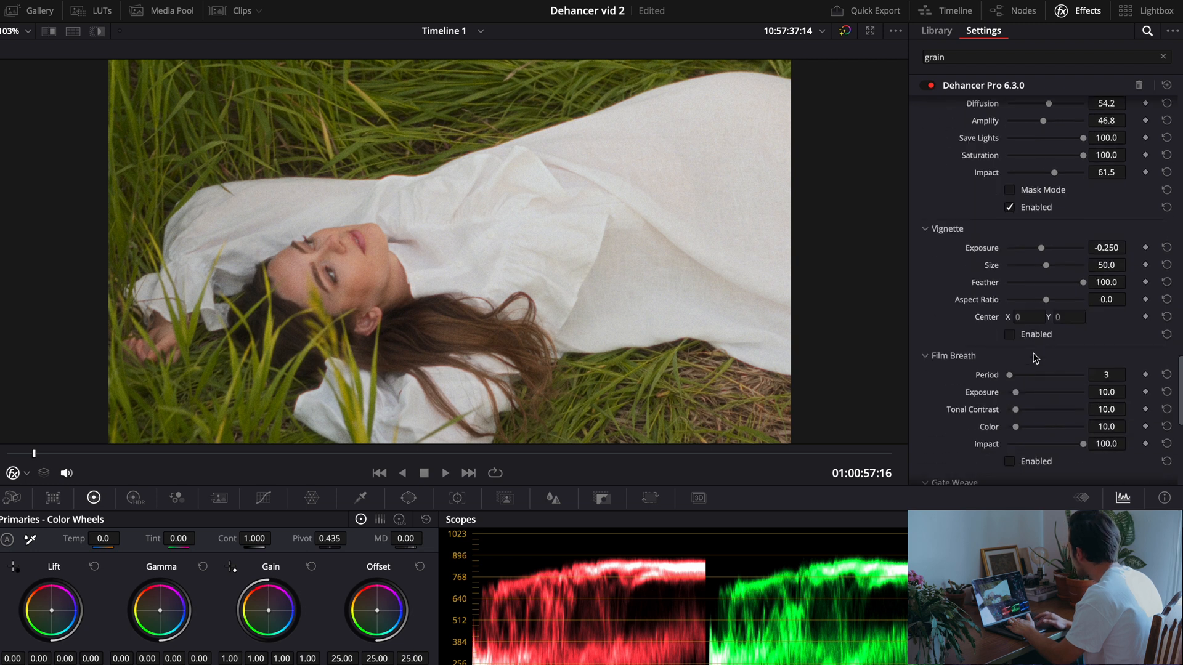
Show the node graph, hide the effect settings and add a new serial node before the Dehancer node.
{"action": "scroll", "coordinate": [1035, 351], "scroll_direction": "up", "scroll_amount": 15}
{"action": "left_click", "coordinate": [1018, 17]}
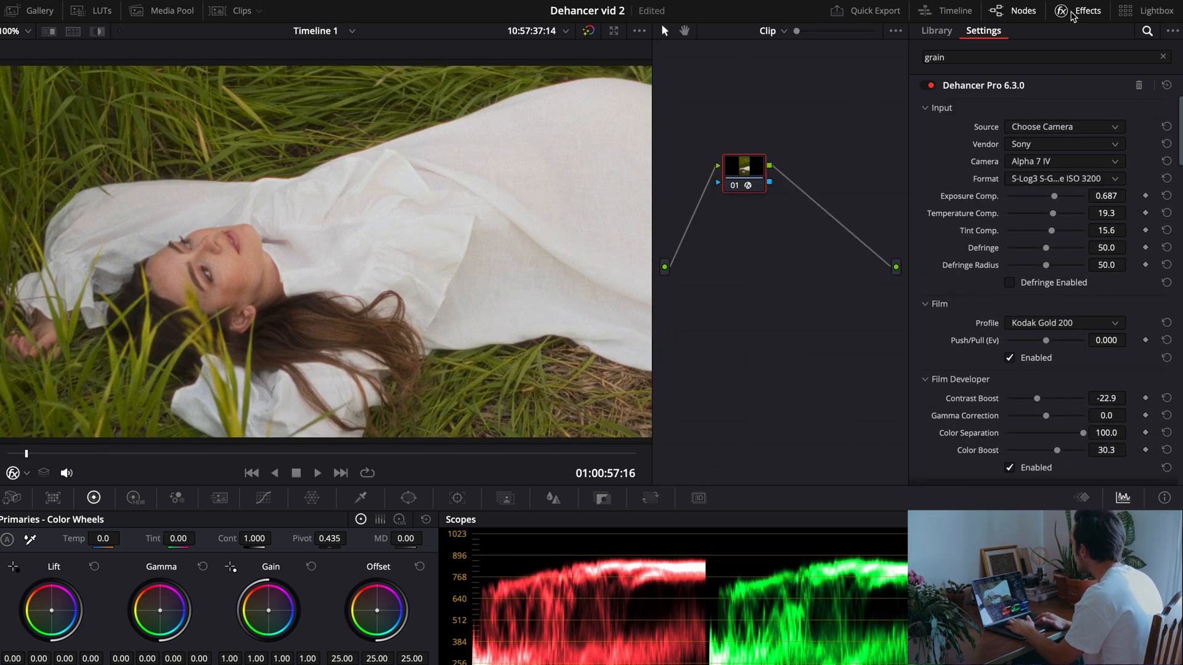
{"action": "left_click", "coordinate": [1075, 14]}
{"action": "left_click", "coordinate": [813, 168]}
{"action": "left_click_drag", "start_coordinate": [814, 165], "coordinate": [879, 179]}
{"action": "key", "text": "shift+s"}
{"action": "left_click_drag", "start_coordinate": [875, 228], "coordinate": [770, 187]}
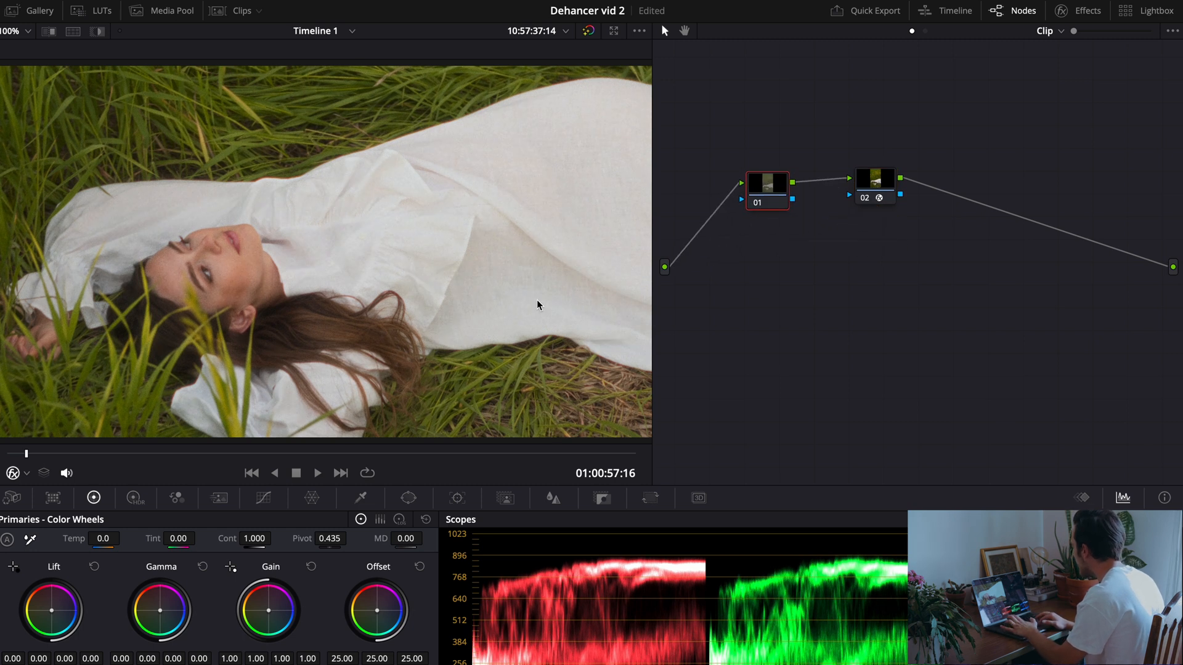
Switch the new first node to the HSL color space and disable its first and third channels.
{"action": "right_click", "coordinate": [770, 187]}
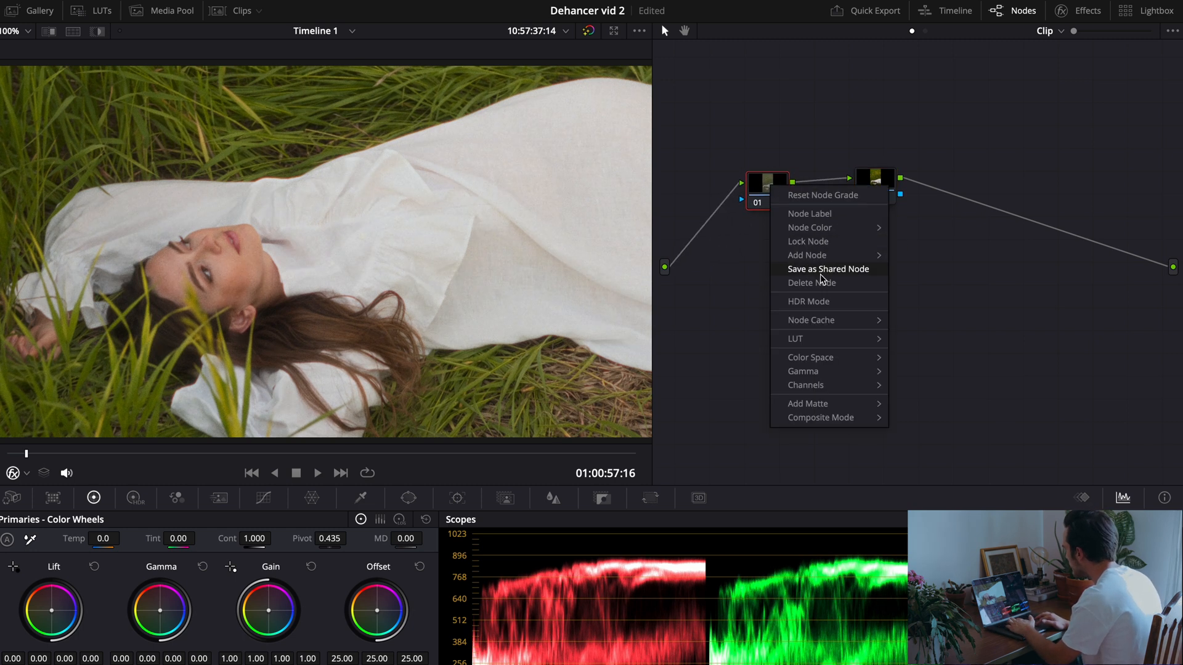
{"action": "mouse_move", "coordinate": [853, 363]}
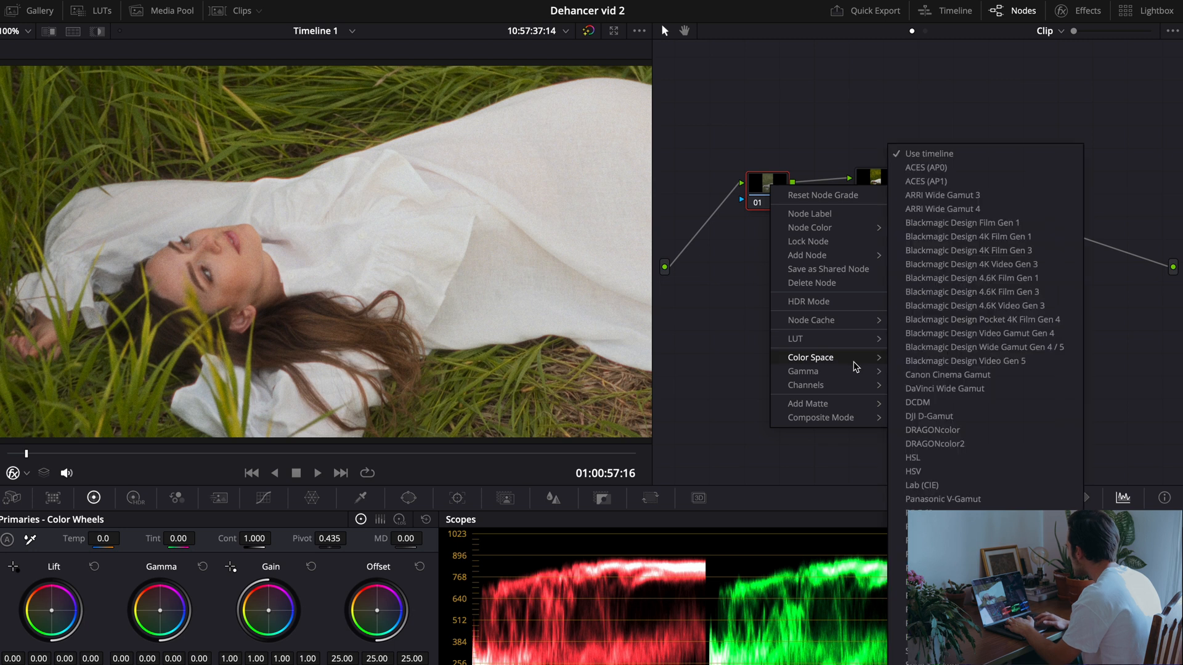
{"action": "left_click", "coordinate": [981, 462]}
{"action": "right_click", "coordinate": [767, 191]}
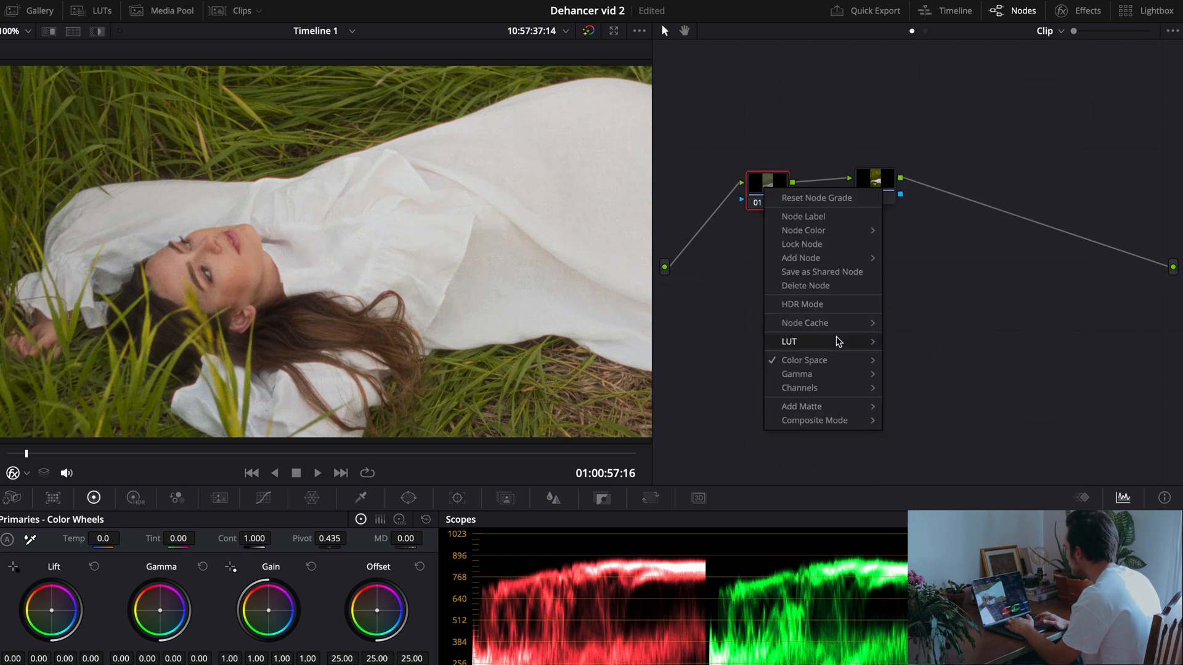
{"action": "mouse_move", "coordinate": [813, 388]}
{"action": "left_click", "coordinate": [902, 392]}
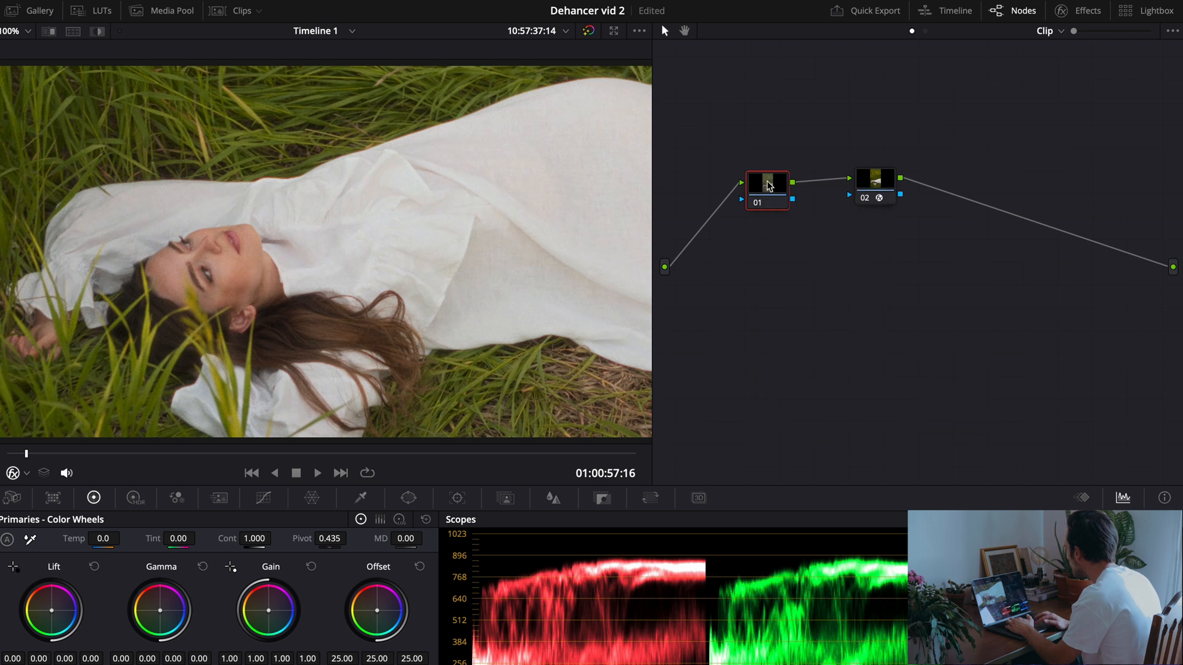
{"action": "right_click", "coordinate": [769, 182]}
{"action": "mouse_move", "coordinate": [830, 385]}
{"action": "left_click", "coordinate": [921, 411]}
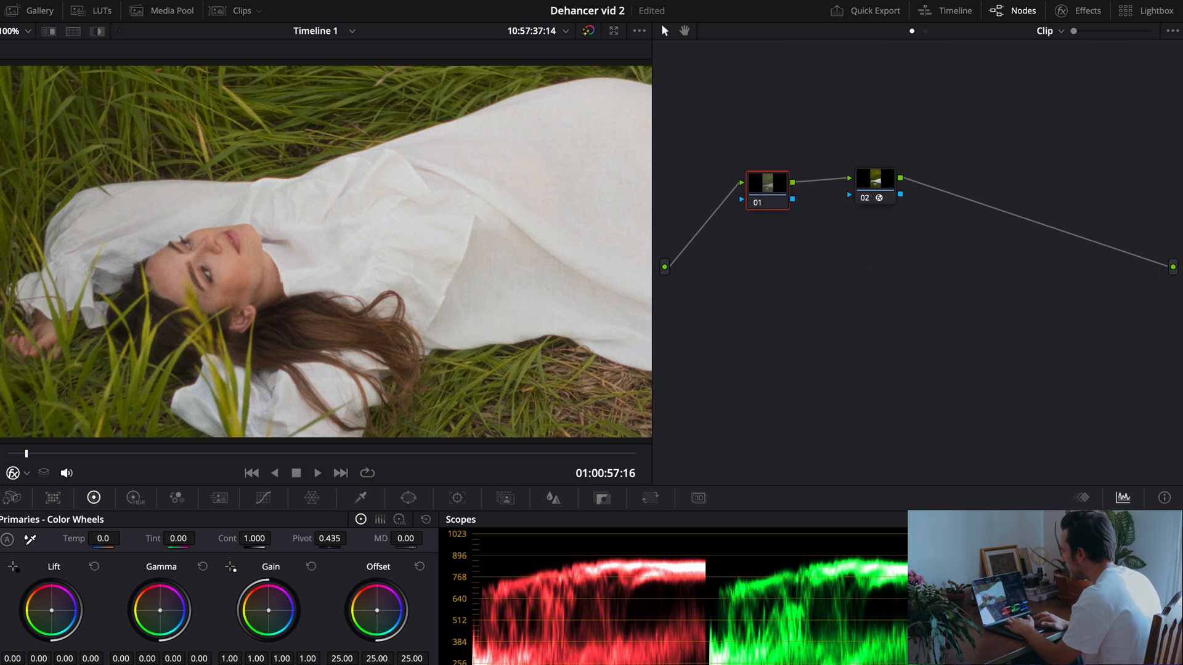
Try a lower Gain on the first node, reset it, and raise Gamma to 0.03.
{"action": "left_click_drag", "start_coordinate": [268, 664], "coordinate": [242, 658]}
{"action": "left_click", "coordinate": [312, 570]}
{"action": "left_click_drag", "start_coordinate": [159, 664], "coordinate": [172, 664]}
Play the clip and compare the image with the first node turned off and on.
{"action": "key", "text": "space"}
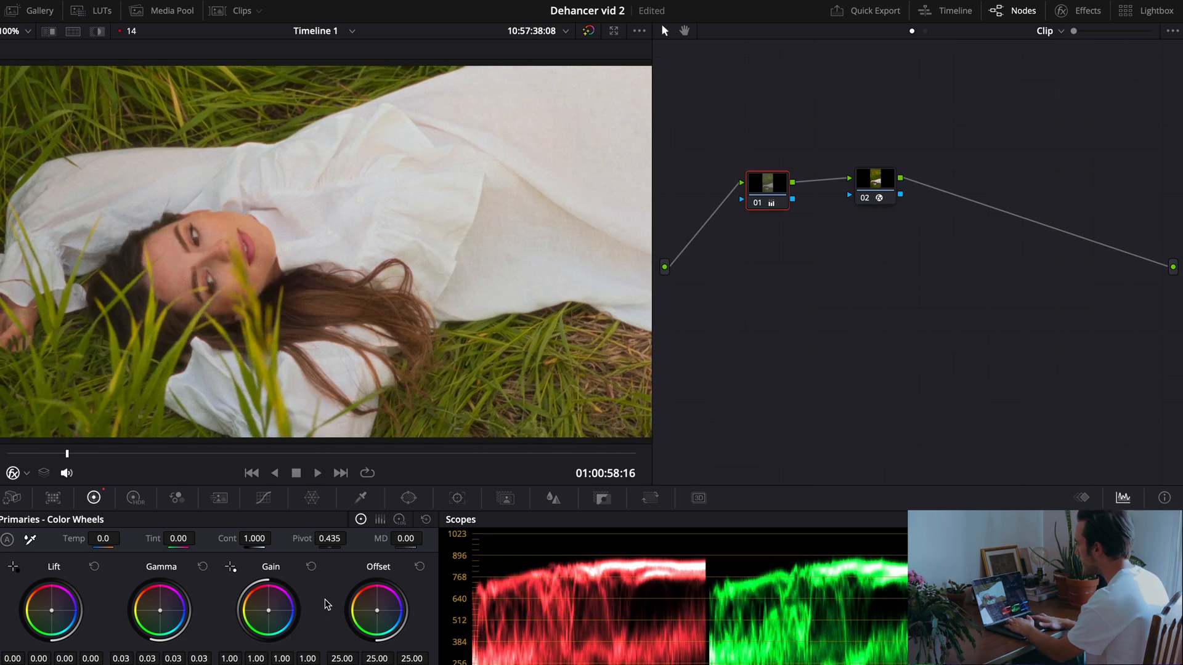
{"action": "left_click", "coordinate": [757, 205]}
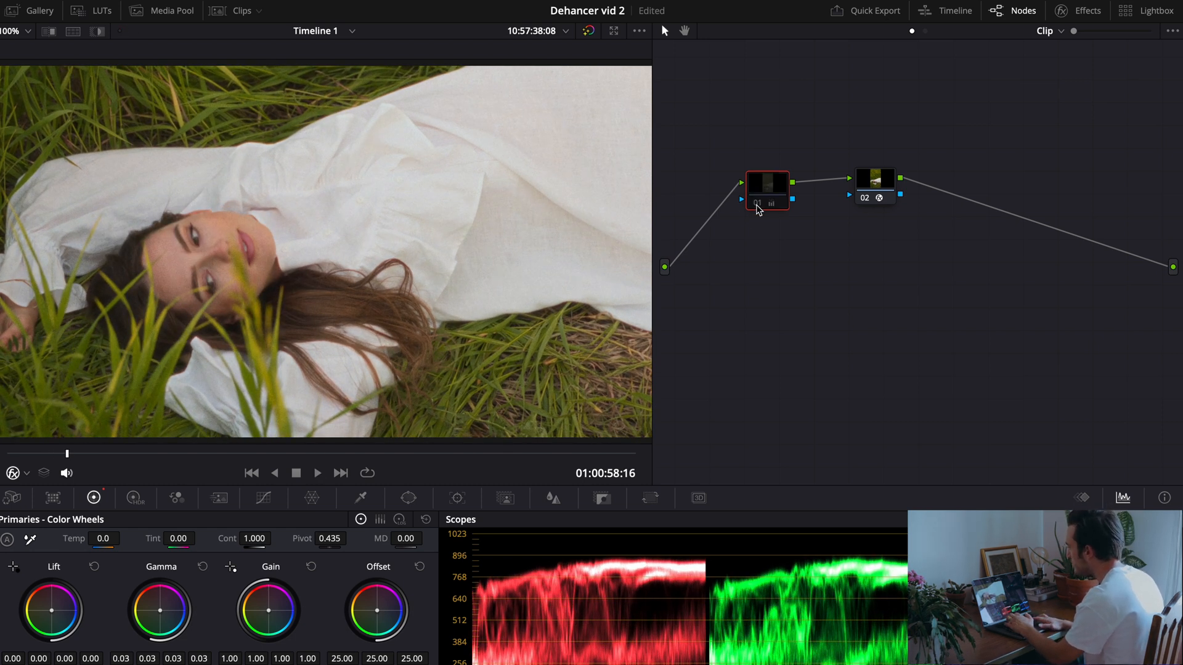
{"action": "left_click", "coordinate": [758, 206]}
{"action": "key", "text": "space"}
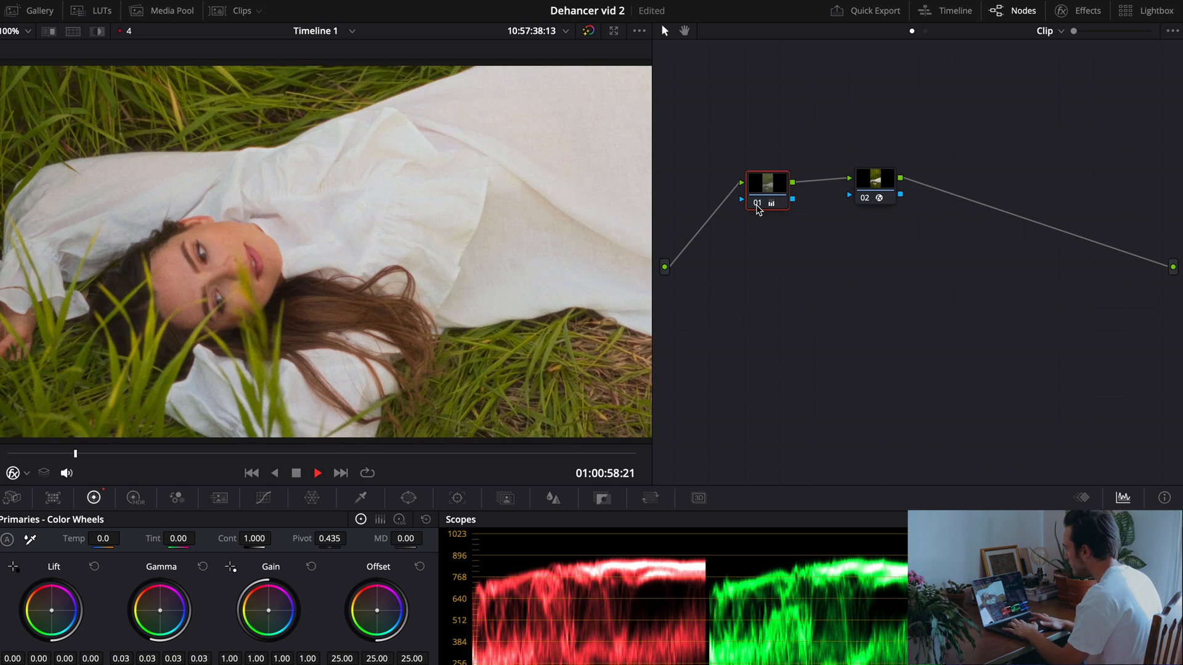
{"action": "key", "text": "space"}
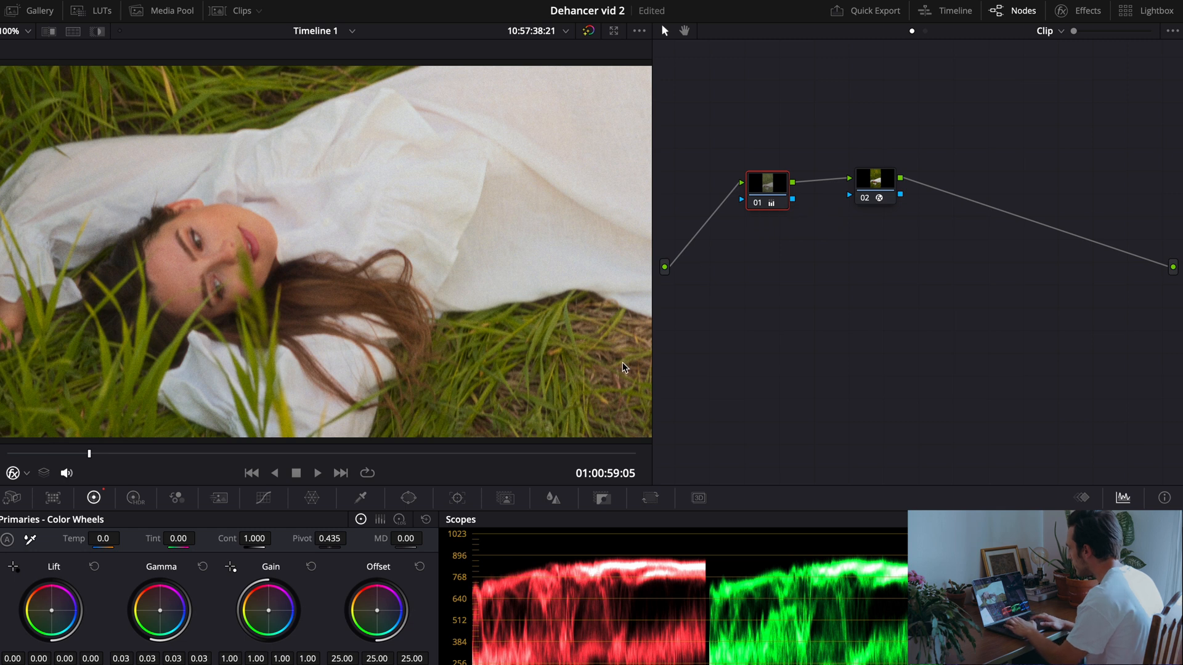
Delete the first node and show the Dehancer settings in place of the node graph.
{"action": "key", "text": "Delete"}
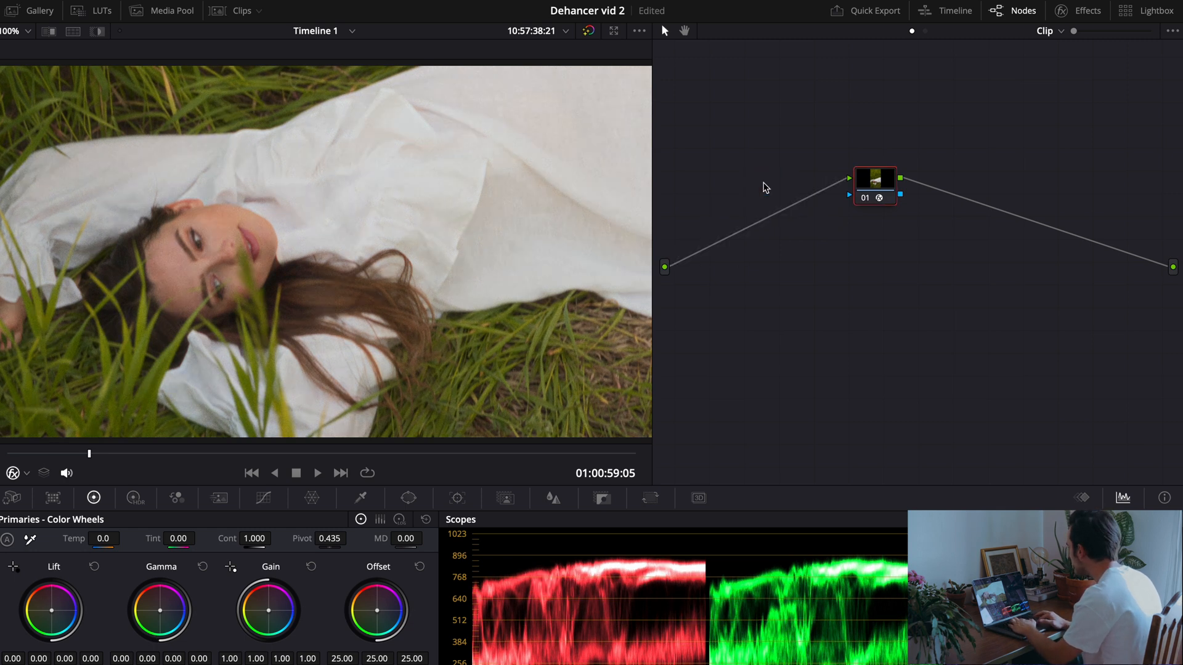
{"action": "left_click", "coordinate": [1081, 13]}
{"action": "left_click", "coordinate": [997, 16]}
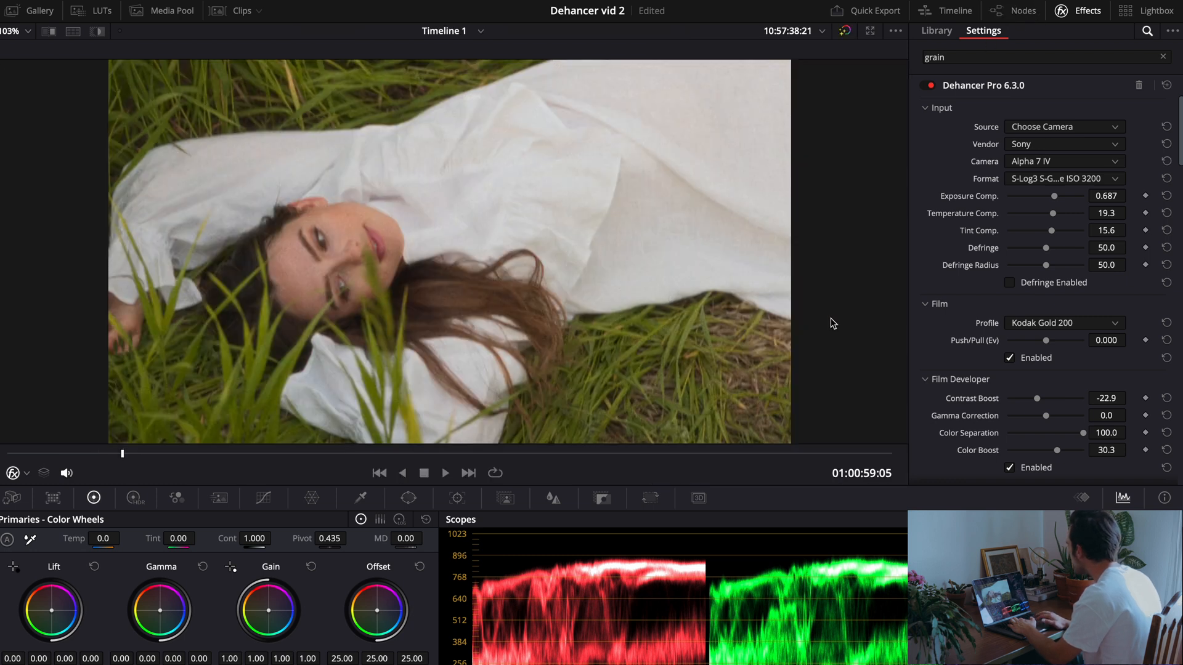
Play the graded clip from near its start to review the look.
{"action": "left_click", "coordinate": [23, 455]}
{"action": "key", "text": "space"}
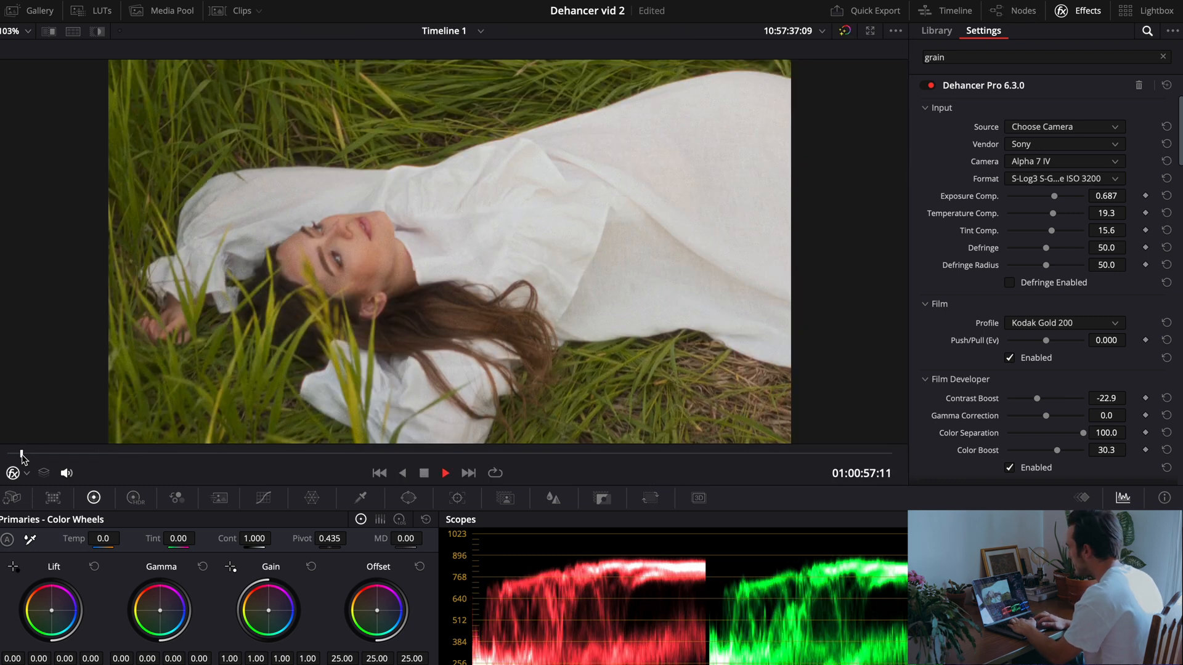
{"action": "key", "text": "space"}
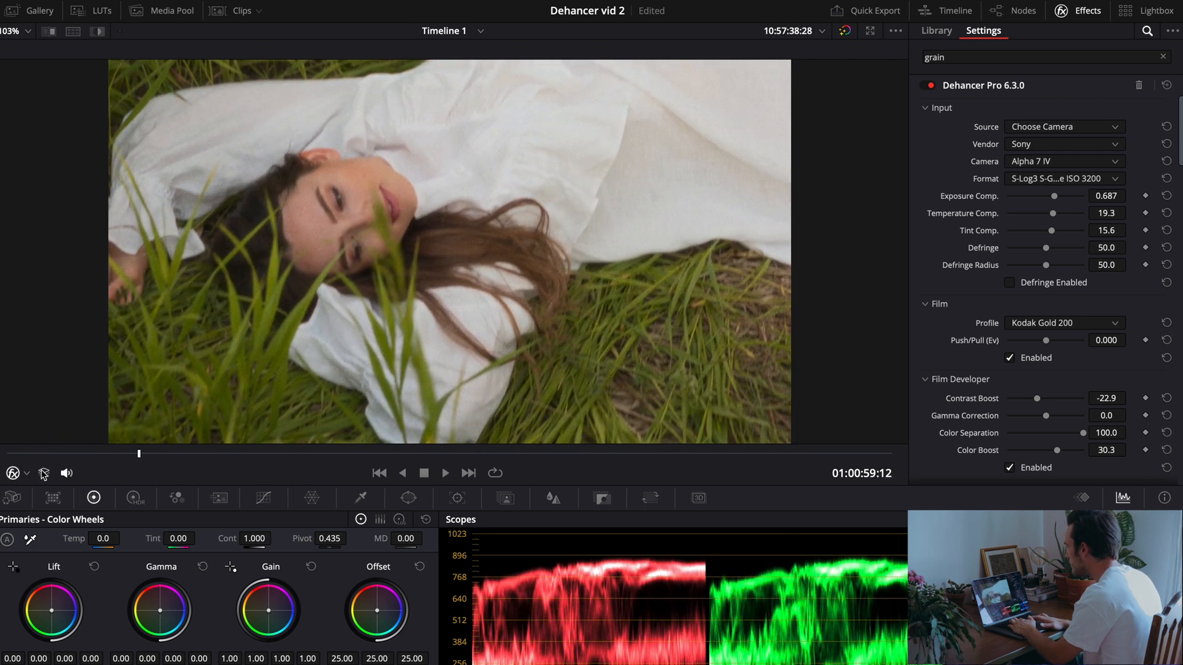
Switch the film profile to the Kodak Ektar (Exp. 1996) option and open the profile list again to browse further.
{"action": "left_click", "coordinate": [1056, 327]}
{"action": "left_click", "coordinate": [1061, 340]}
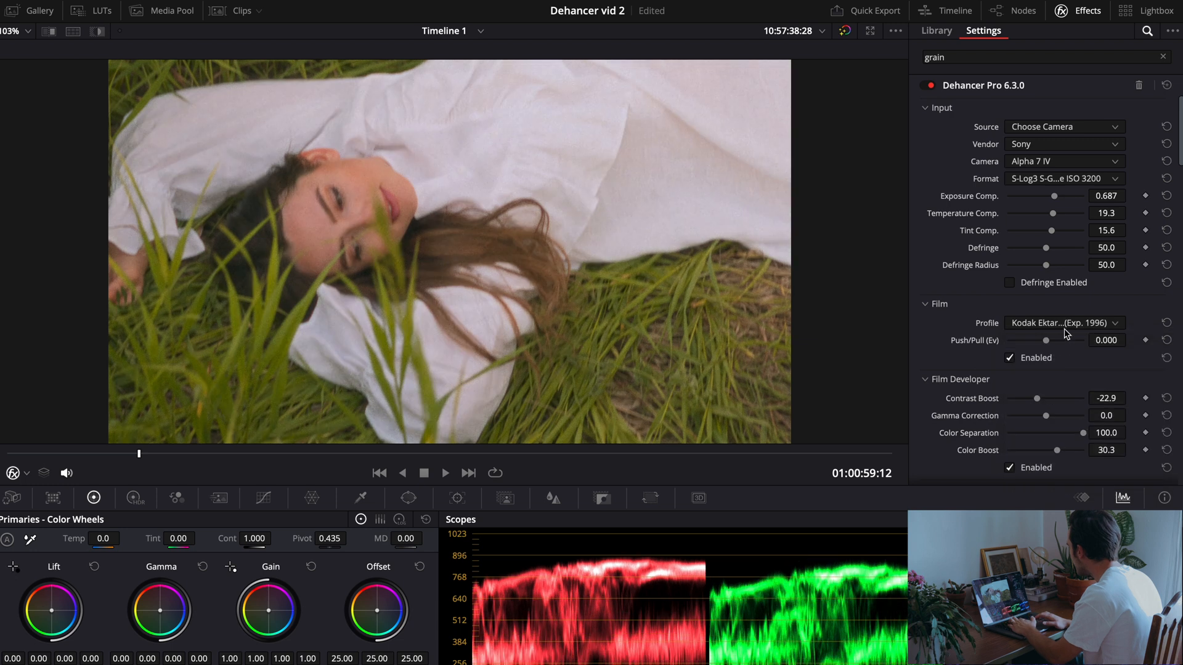
{"action": "left_click", "coordinate": [1076, 325]}
{"action": "scroll", "coordinate": [1085, 357], "scroll_direction": "down", "scroll_amount": 5}
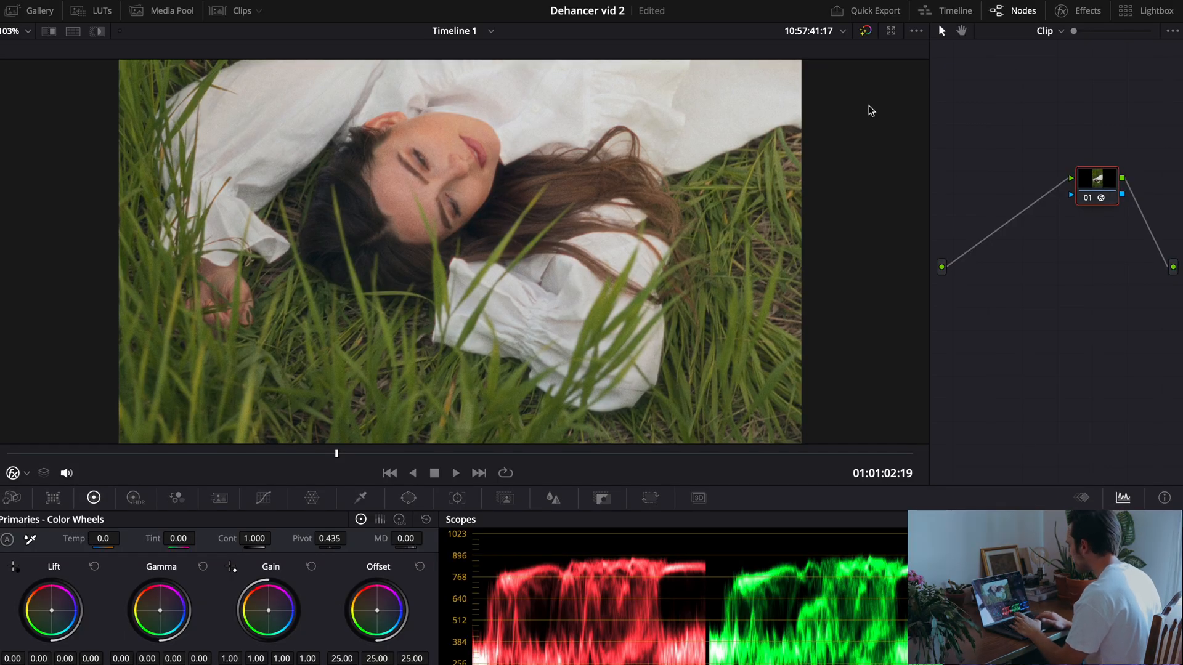
Switch to clip 05 of the woman walking in the field and play its second half in the enlarged viewer.
{"action": "left_click", "coordinate": [240, 11]}
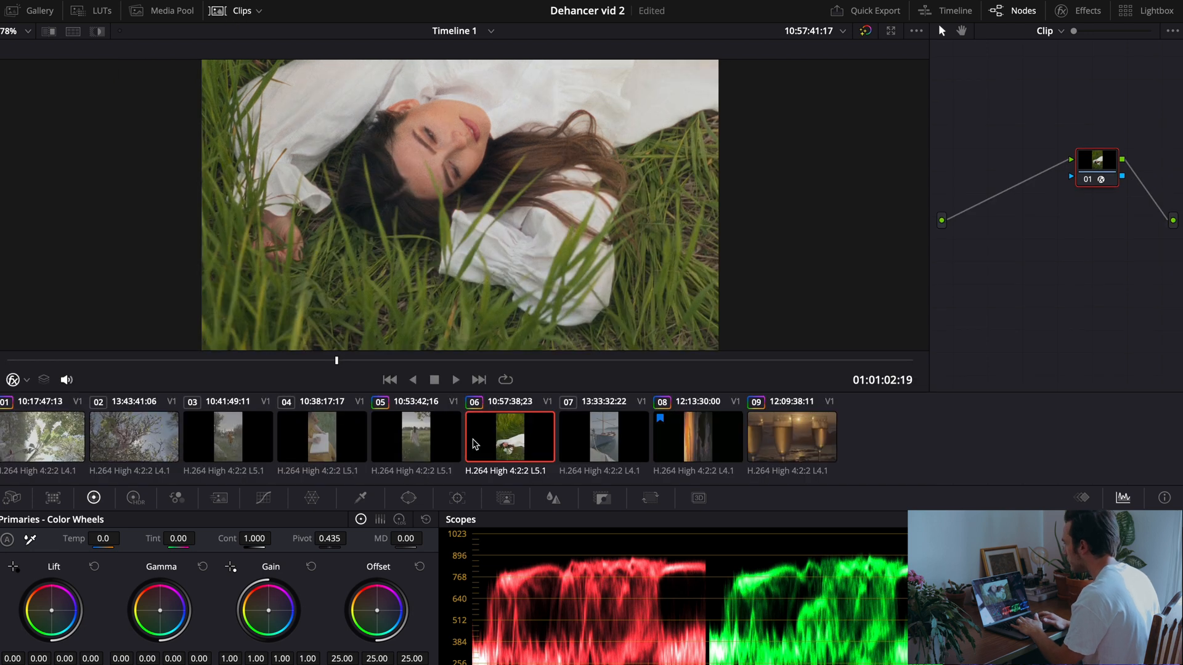
{"action": "key", "text": "Up"}
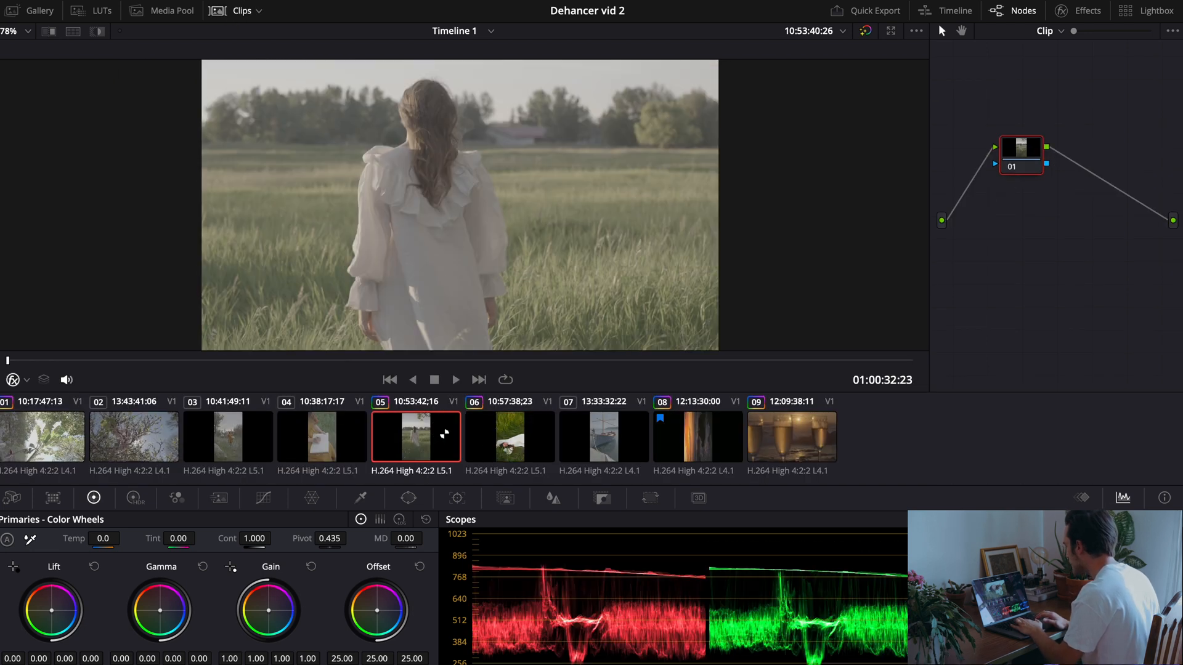
{"action": "key", "text": "space"}
{"action": "left_click", "coordinate": [555, 361]}
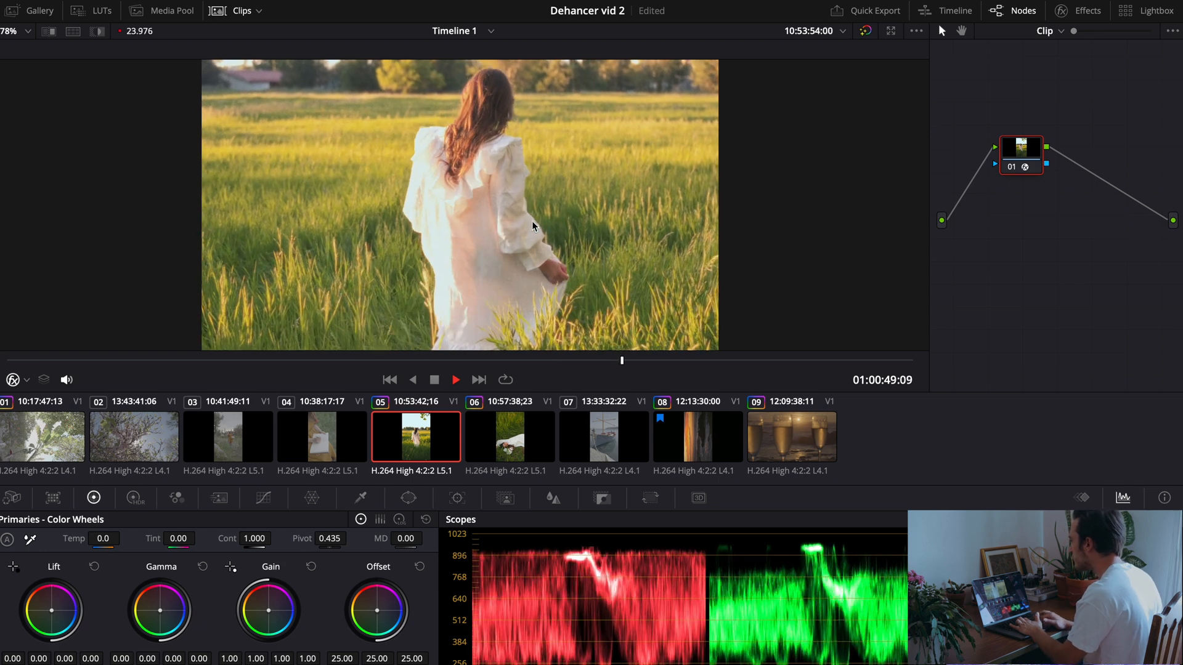
{"action": "left_click", "coordinate": [239, 11]}
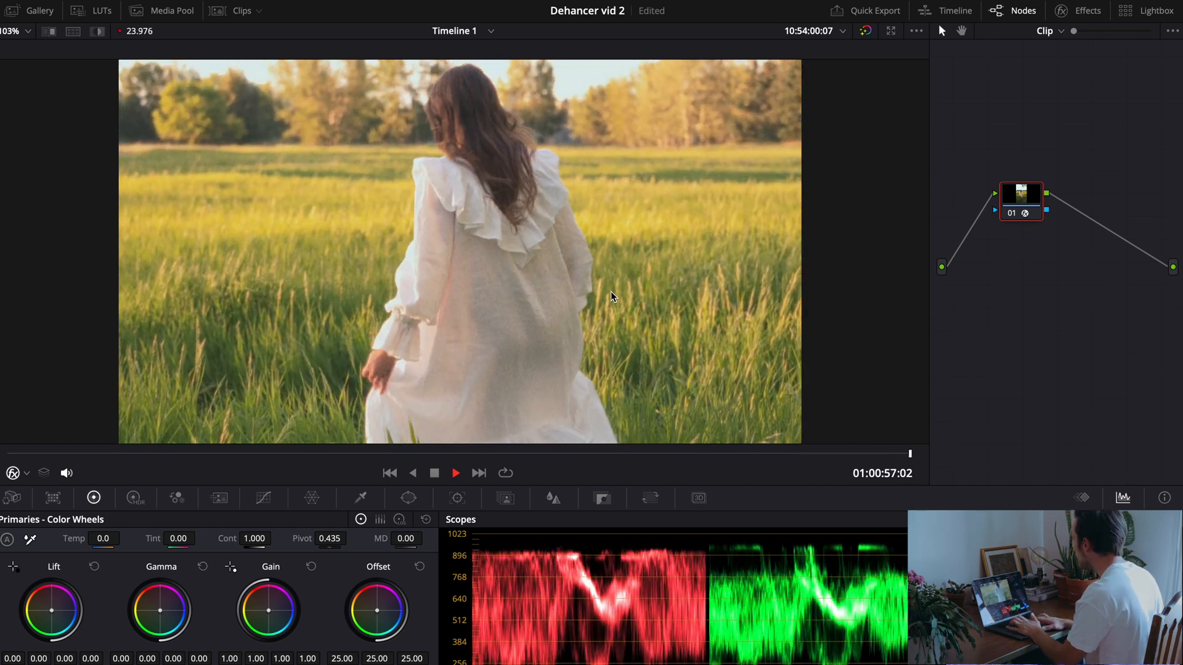
{"action": "key", "text": "space"}
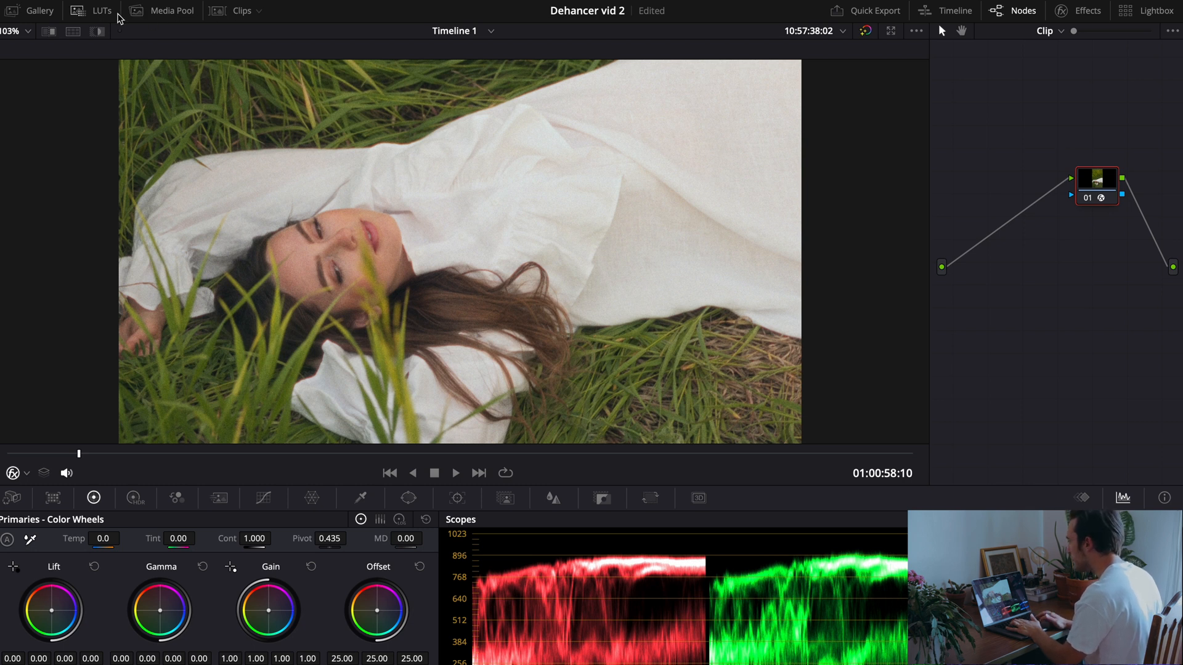
Show the timeline's clip thumbnails and move back to clip 02 of the blossoming branches.
{"action": "left_click", "coordinate": [242, 13]}
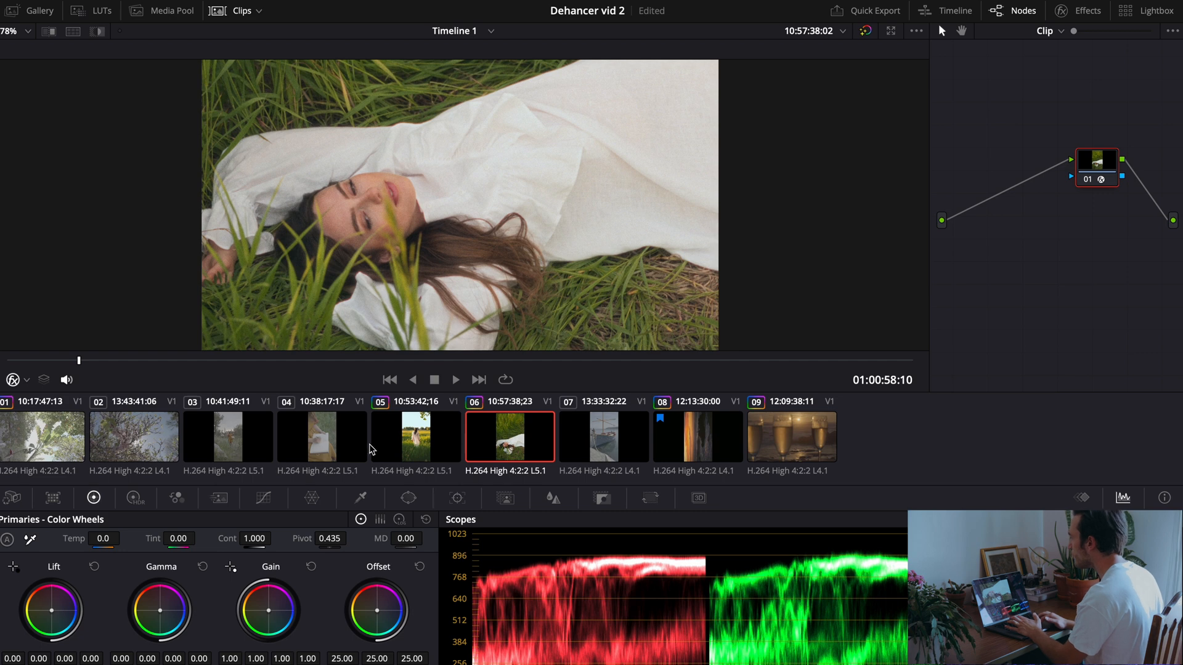
{"action": "key", "text": "Up"}
{"action": "key", "text": "Up"}
{"action": "key", "text": "Up"}
{"action": "key", "text": "Up"}
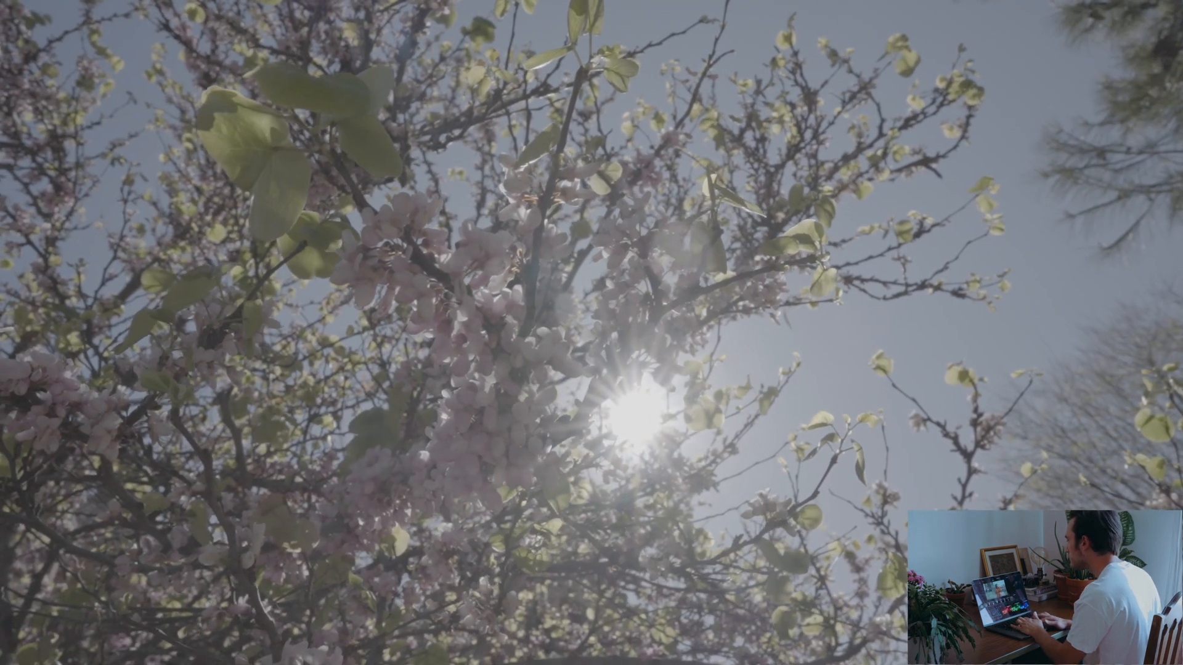